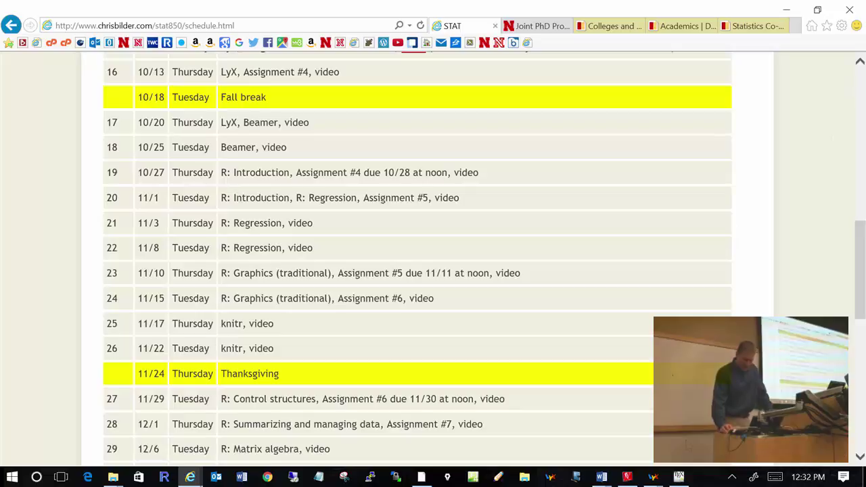
# - Switch to LyX_intro1per.pdf in PDF Annotator and view item 6 on floating tables
pyautogui.click(627, 477)
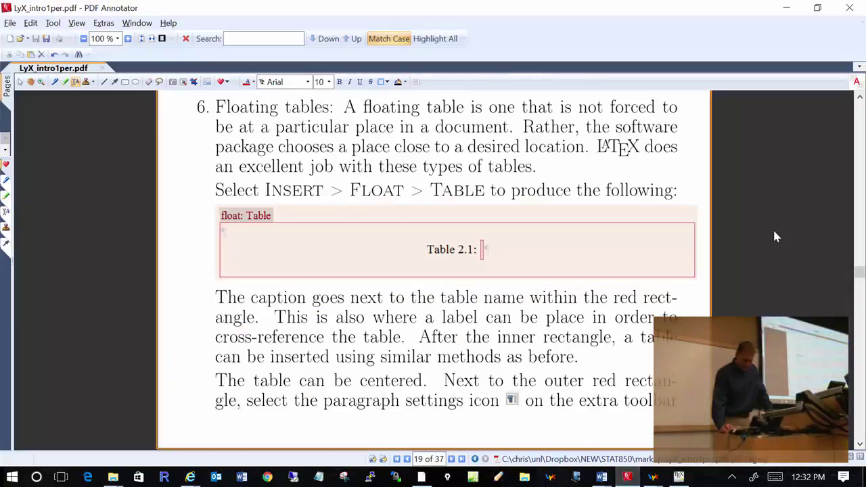
pyautogui.scroll(-1, 773, 242)
pyautogui.scroll(1, 773, 242)
pyautogui.scroll(1, 774, 244)
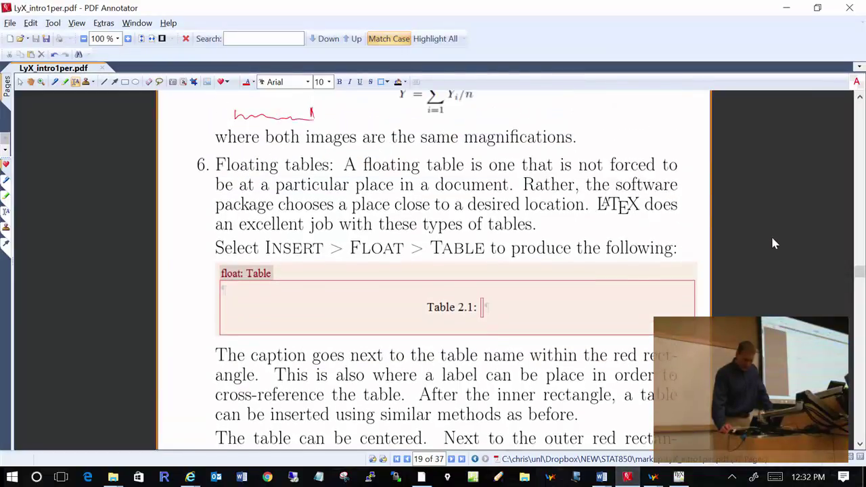
pyautogui.scroll(-1, 775, 244)
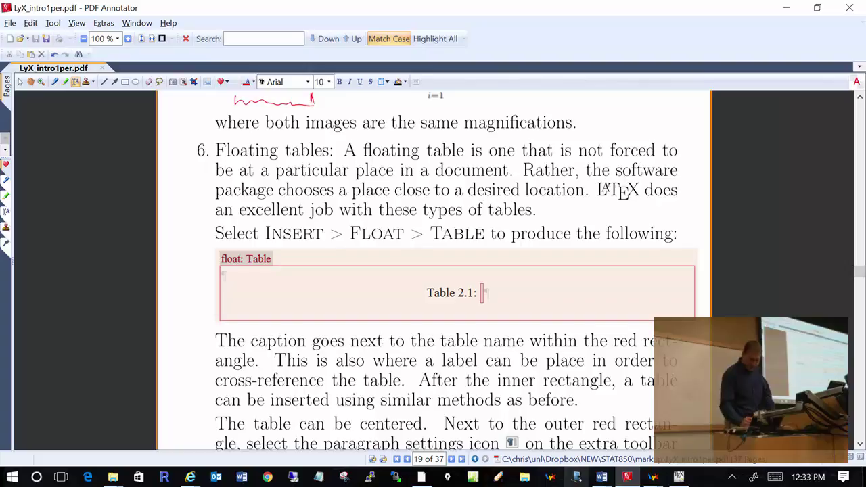
# - Switch to the blank Windows Journal note and sketch a page outline with two text lines and a table box near its top
pyautogui.click(575, 477)
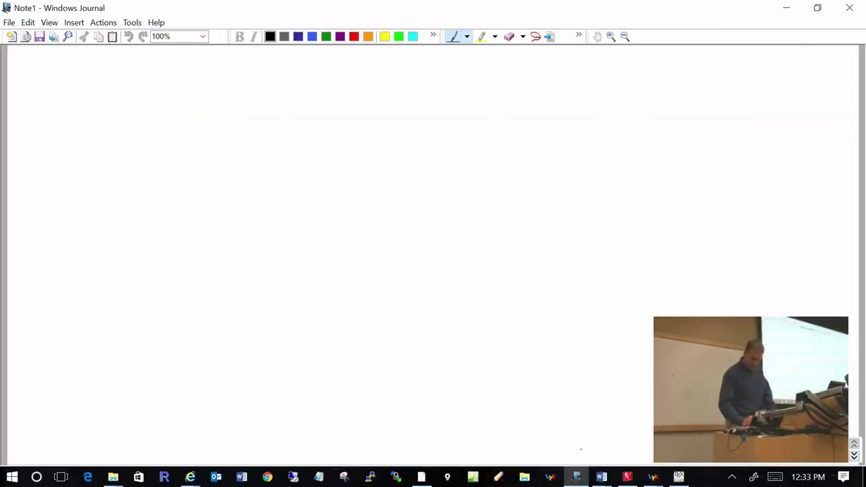
pyautogui.moveTo(214, 85); pyautogui.dragTo(191, 347)
pyautogui.moveTo(209, 83)
pyautogui.mouseDown()
pyautogui.moveTo(400, 97)
pyautogui.moveTo(417, 315)
pyautogui.moveTo(175, 340)
pyautogui.mouseUp()
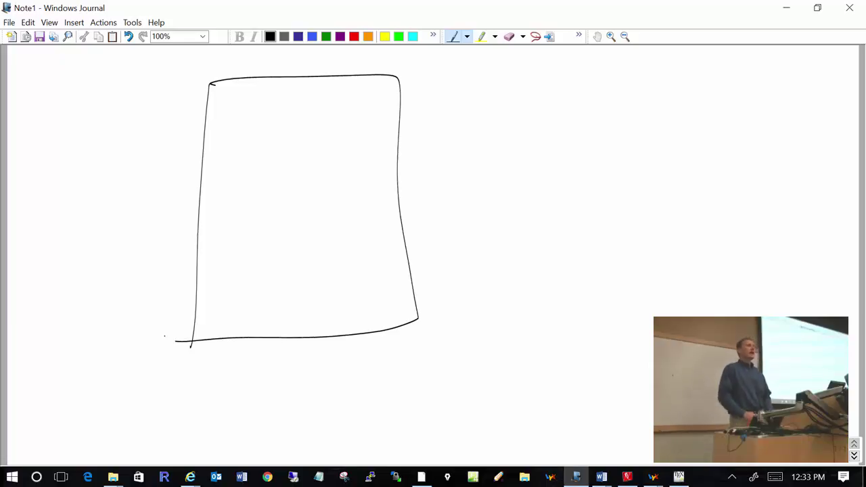
pyautogui.moveTo(225, 98); pyautogui.dragTo(342, 94)
pyautogui.moveTo(238, 120); pyautogui.dragTo(367, 120)
pyautogui.moveTo(242, 135)
pyautogui.mouseDown()
pyautogui.moveTo(334, 167)
pyautogui.moveTo(325, 127)
pyautogui.moveTo(242, 131)
pyautogui.mouseUp()
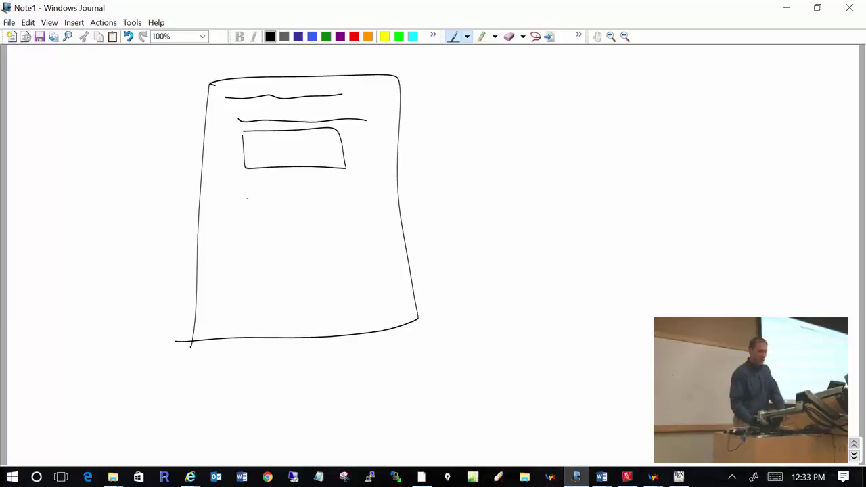
# - Draw three wavy text lines below the table box and an open-bottomed table box near the page's lower edge
pyautogui.moveTo(225, 184); pyautogui.dragTo(368, 182)
pyautogui.moveTo(226, 215); pyautogui.dragTo(368, 211)
pyautogui.moveTo(224, 253); pyautogui.dragTo(382, 248)
pyautogui.moveTo(237, 288)
pyautogui.mouseDown()
pyautogui.moveTo(238, 329)
pyautogui.moveTo(357, 299)
pyautogui.moveTo(358, 323)
pyautogui.mouseUp()
# - Sketch the start of a second page below the first with a table box at its top, and minimize the note
pyautogui.moveTo(186, 357); pyautogui.dragTo(181, 462)
pyautogui.moveTo(190, 357)
pyautogui.mouseDown()
pyautogui.moveTo(356, 352)
pyautogui.moveTo(433, 391)
pyautogui.moveTo(432, 440)
pyautogui.mouseUp()
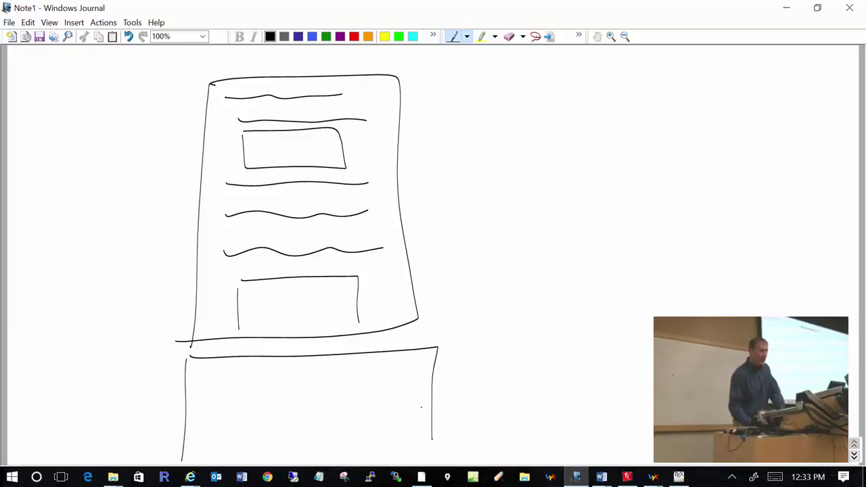
pyautogui.moveTo(240, 360)
pyautogui.mouseDown()
pyautogui.moveTo(240, 420)
pyautogui.moveTo(377, 420)
pyautogui.mouseUp()
pyautogui.moveTo(372, 349); pyautogui.dragTo(378, 418)
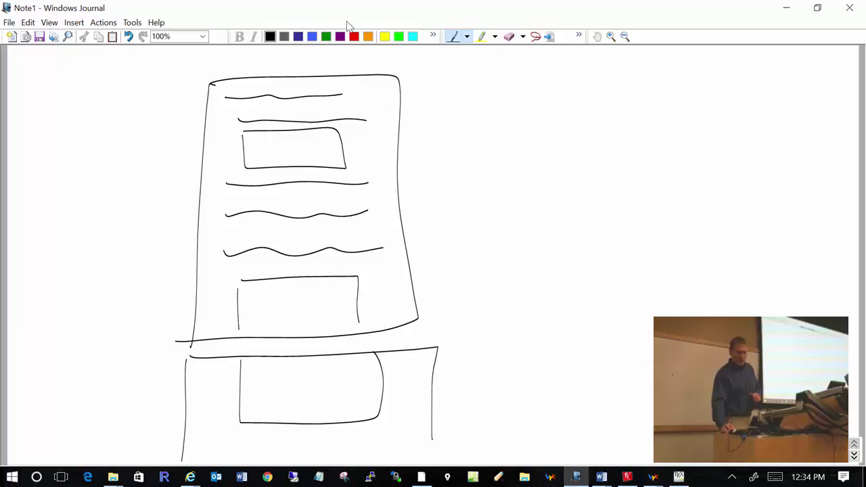
pyautogui.click(786, 9)
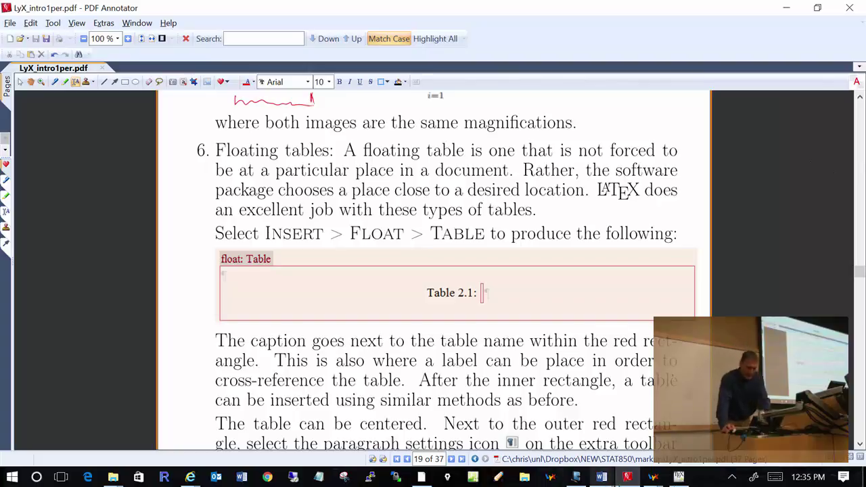
# - Switch to Specifics.lyx in LyX and go to the text of Chapter 3, Floating tables
pyautogui.moveTo(653, 478)
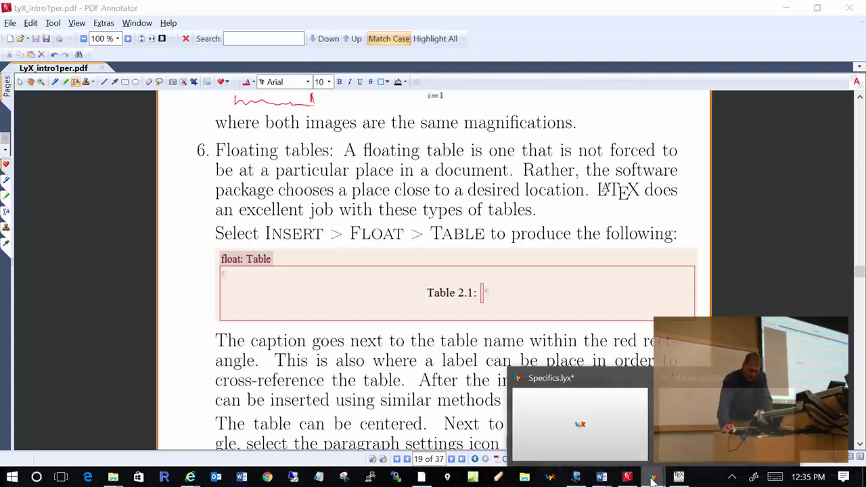
pyautogui.click(578, 420)
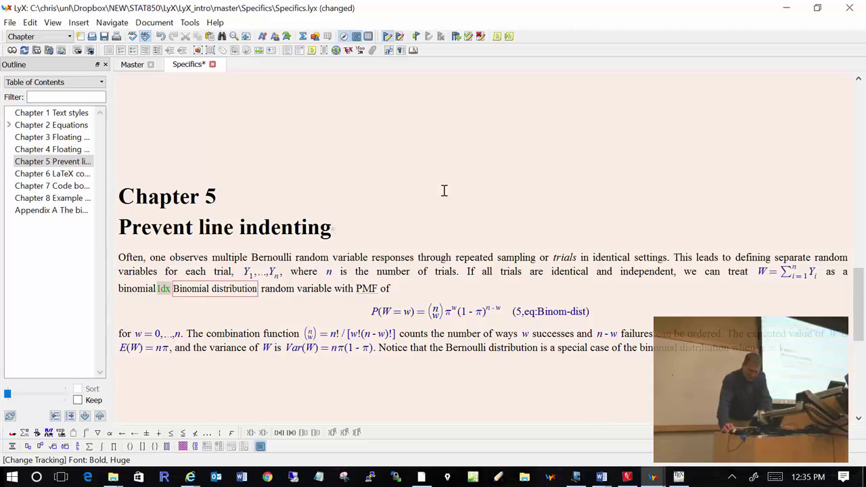
pyautogui.click(40, 138)
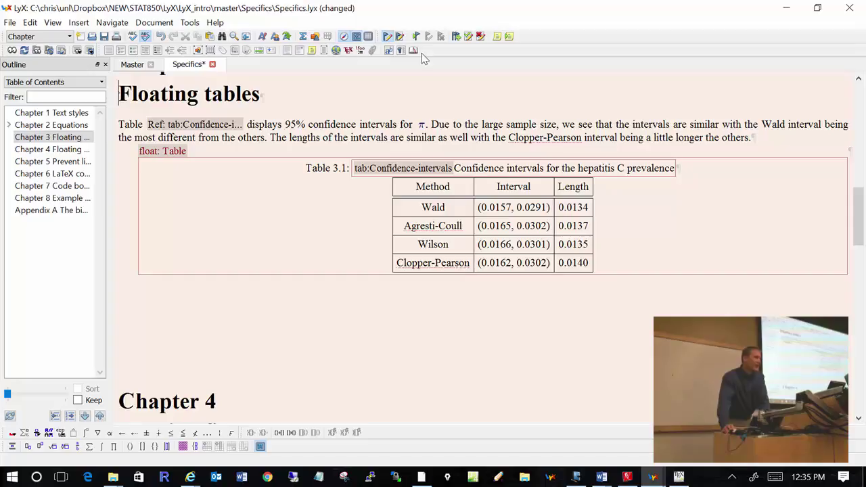
pyautogui.click(396, 124)
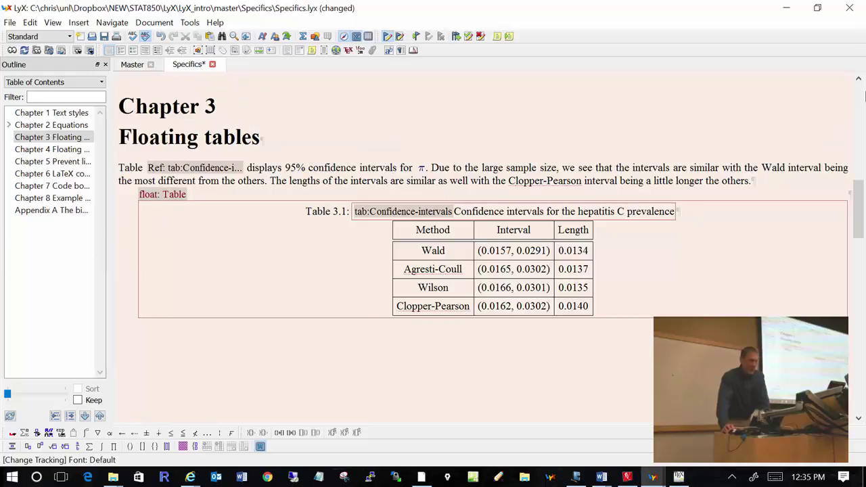
# - Turn off change tracking and add an empty paragraph between the Chapter 3 text and the existing table float
pyautogui.click(768, 179)
pyautogui.press('Return')
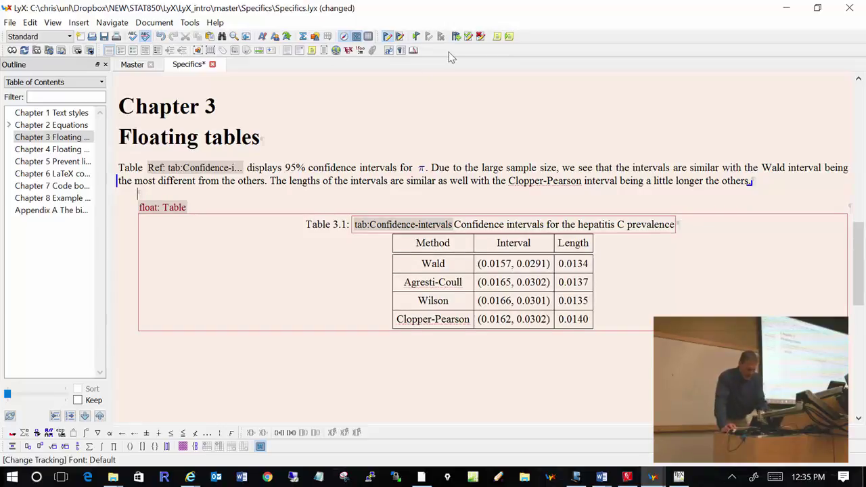
pyautogui.press('BackSpace')
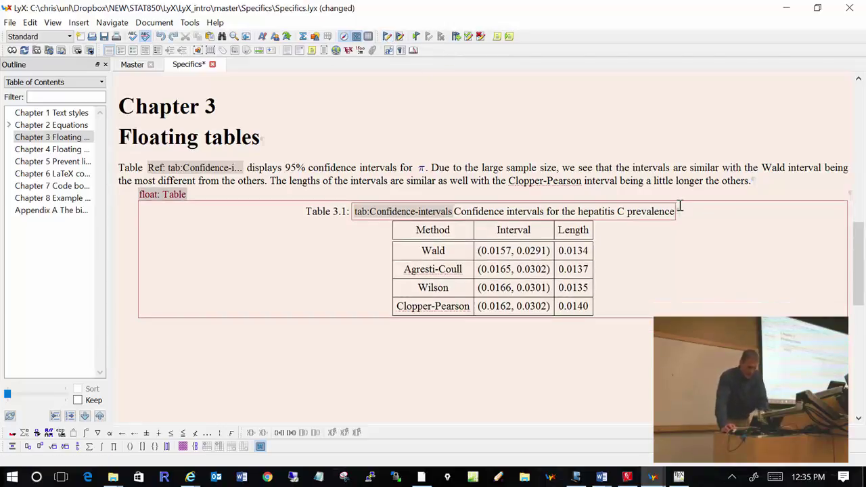
pyautogui.press('Return')
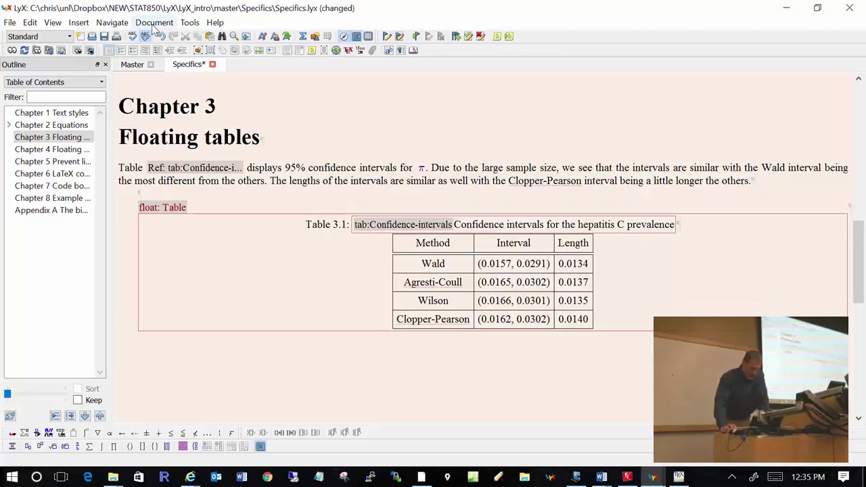
# - Insert a table float in the empty paragraph and enter "Caption..." as its caption
pyautogui.click(80, 22)
pyautogui.click(52, 22)
pyautogui.click(79, 22)
pyautogui.moveTo(126, 94)
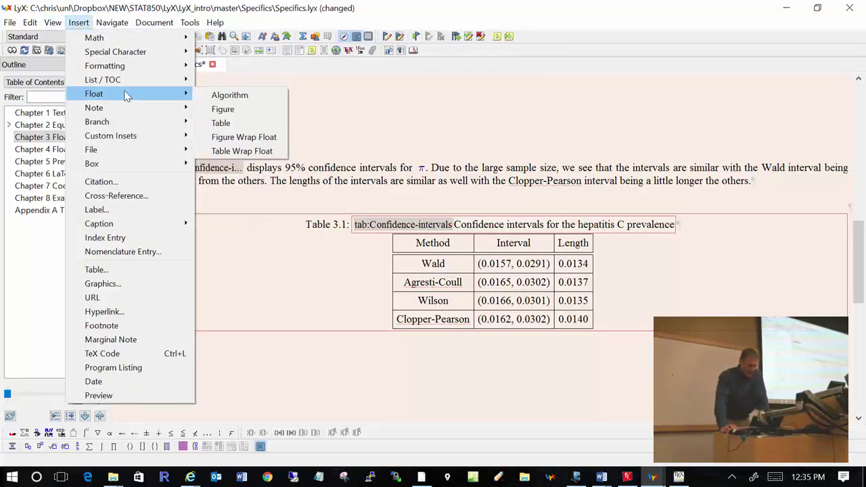
pyautogui.click(241, 122)
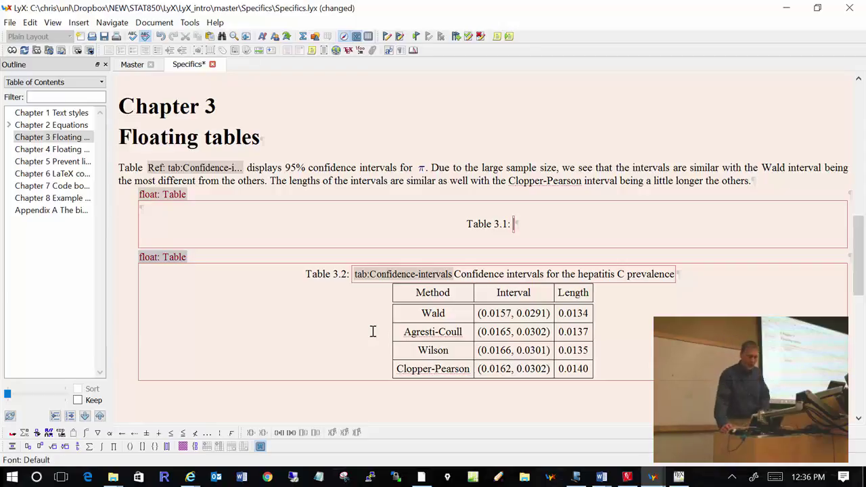
pyautogui.write('Caption...')
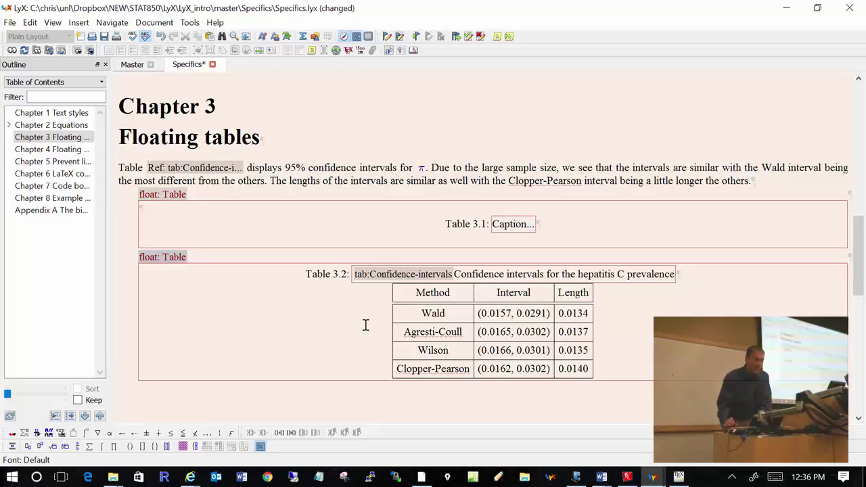
# - Delete the blank line above the new float's caption and insert a table with 10 rows and 4 columns below the caption
pyautogui.click(560, 205)
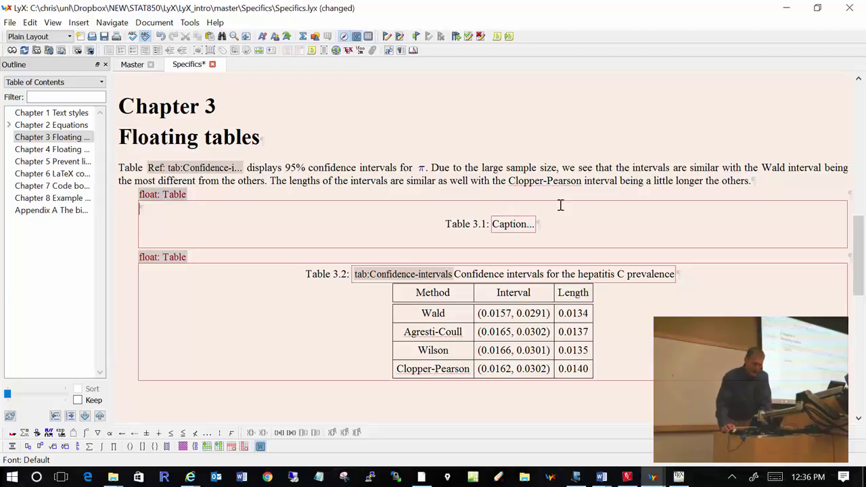
pyautogui.press('Delete')
pyautogui.click(560, 212)
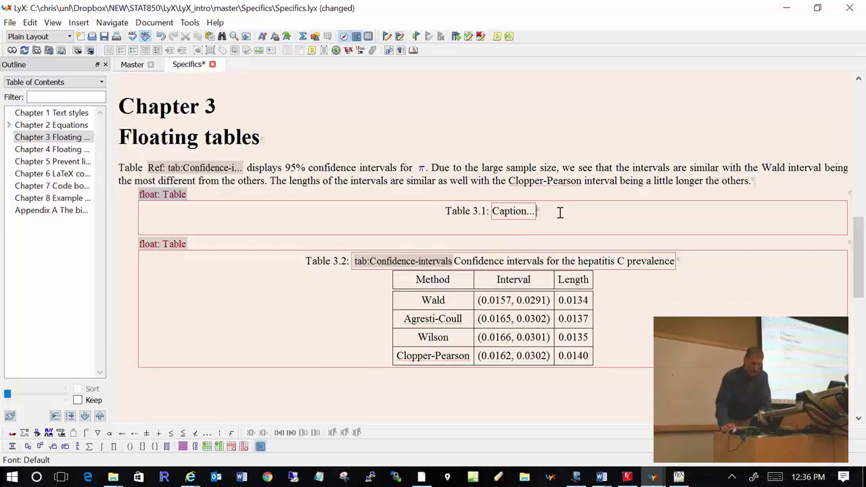
pyautogui.press('Return')
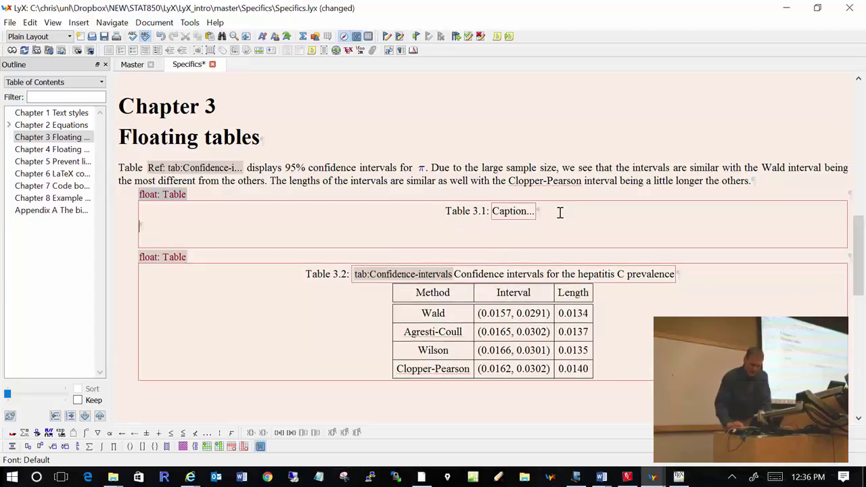
pyautogui.click(327, 38)
pyautogui.click(360, 98)
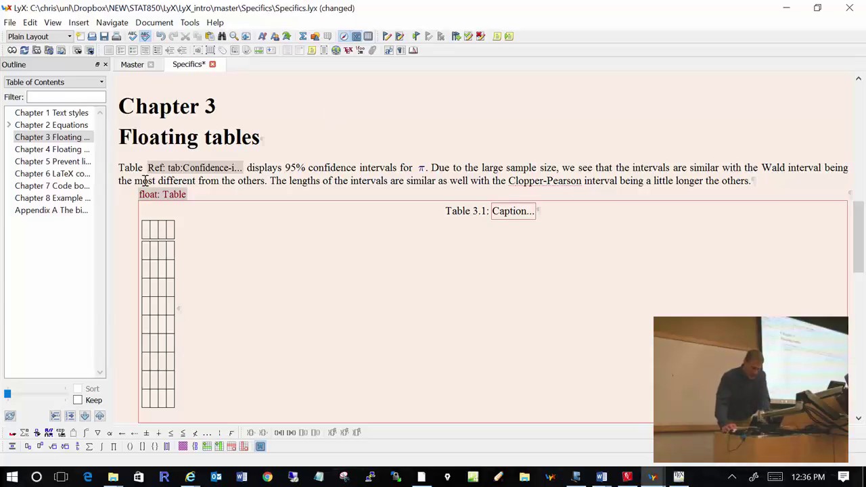
# - Remove the new table float and its leftover empty paragraph from Chapter 3
pyautogui.click(127, 206)
pyautogui.hotkey('ctrl', 'v')
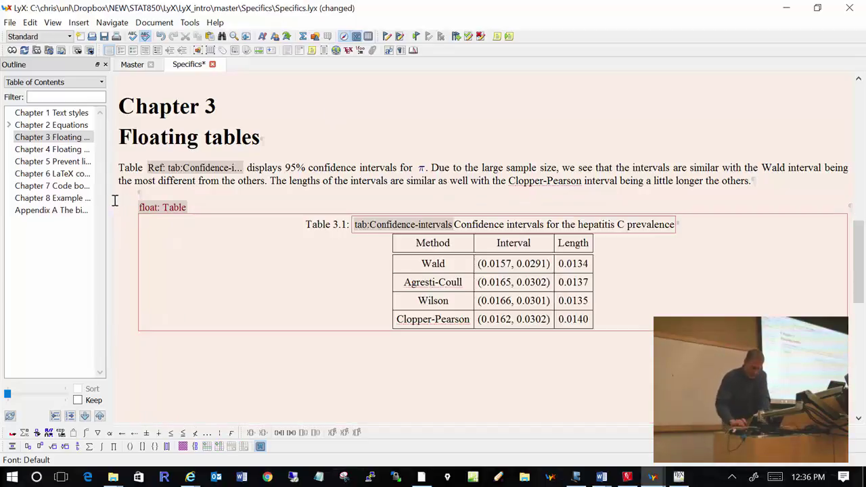
pyautogui.click(287, 179)
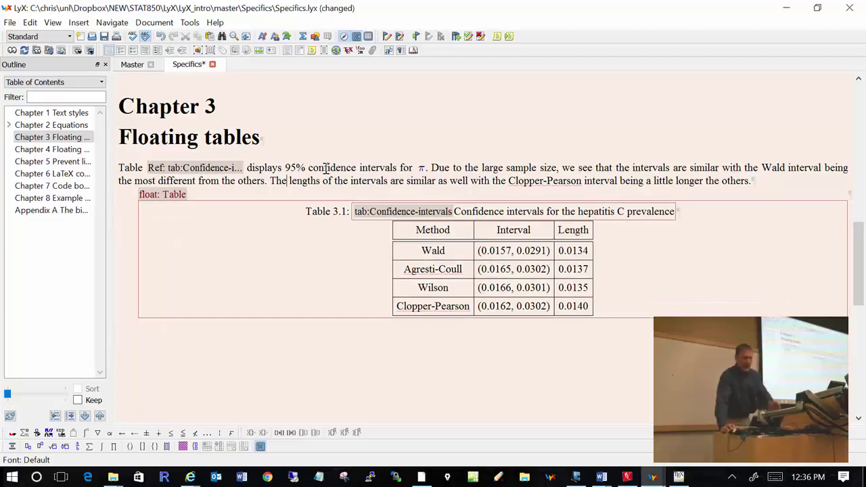
# - Collapse and reopen the confidence-intervals table float, and examine its advanced placement options in the float settings, keeping default placement
pyautogui.click(149, 195)
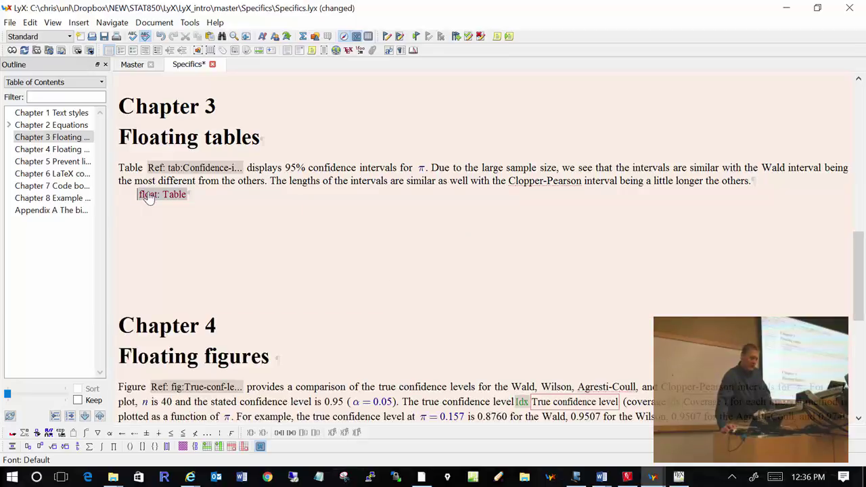
pyautogui.click(149, 195)
pyautogui.rightClick(151, 196)
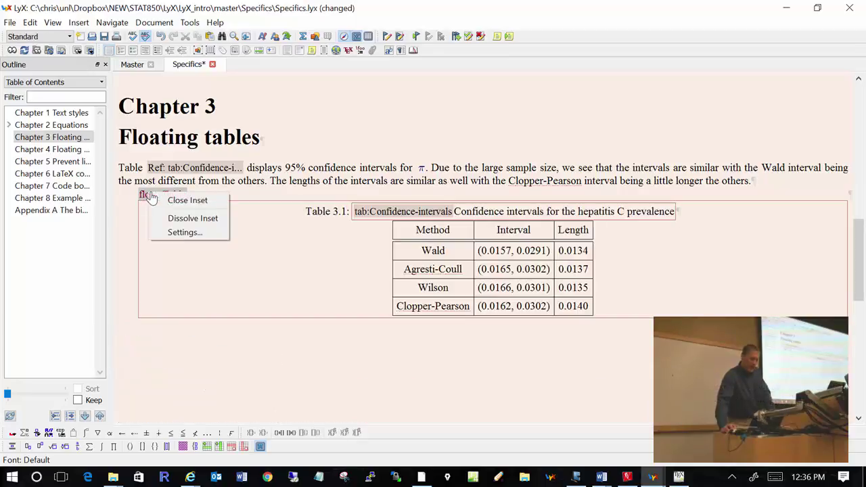
pyautogui.click(193, 233)
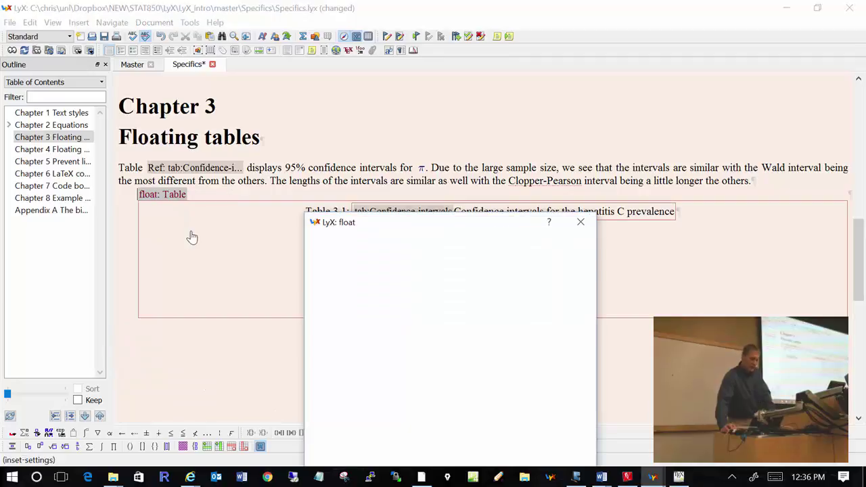
pyautogui.moveTo(431, 223); pyautogui.dragTo(546, 76)
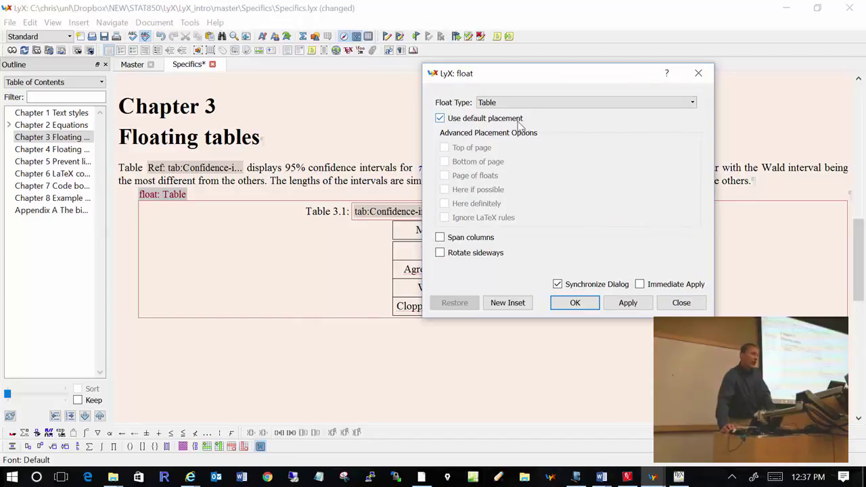
pyautogui.click(439, 118)
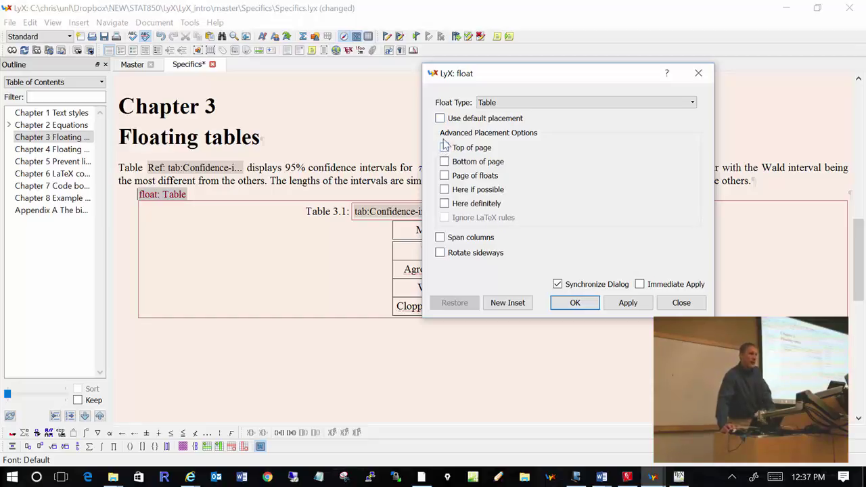
pyautogui.click(440, 119)
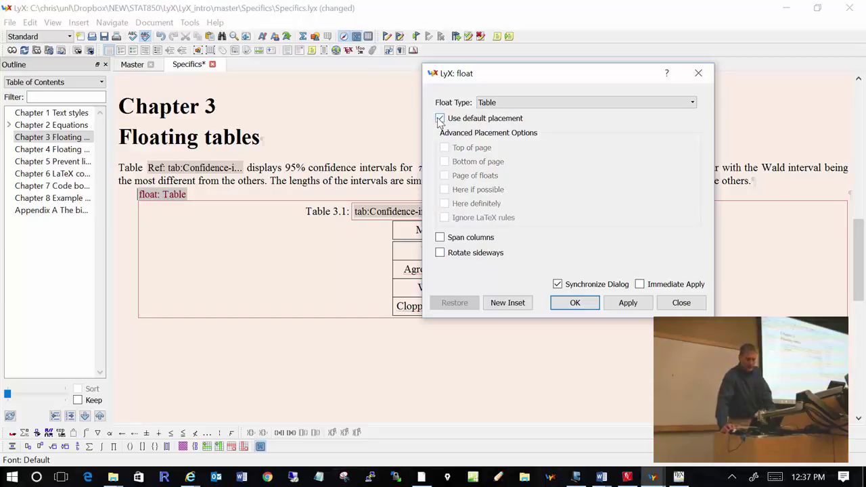
pyautogui.click(680, 303)
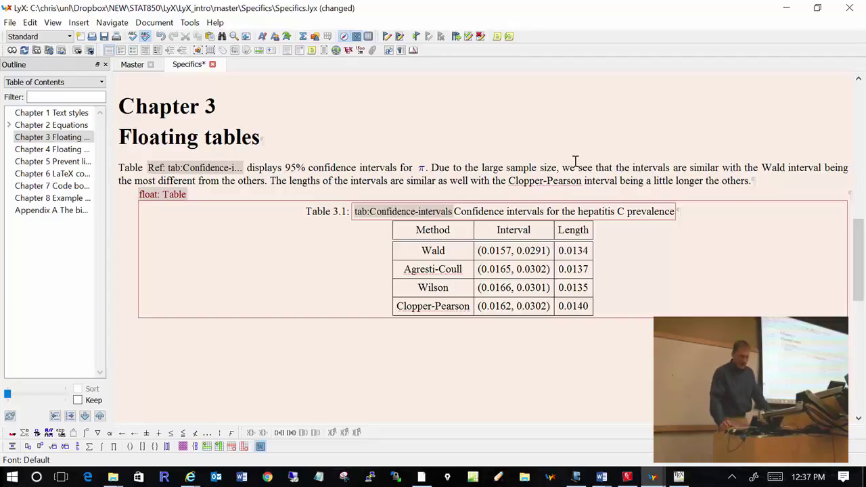
# - Left-align the confidence-intervals table through its paragraph settings, and set it back to center alignment
pyautogui.click(378, 233)
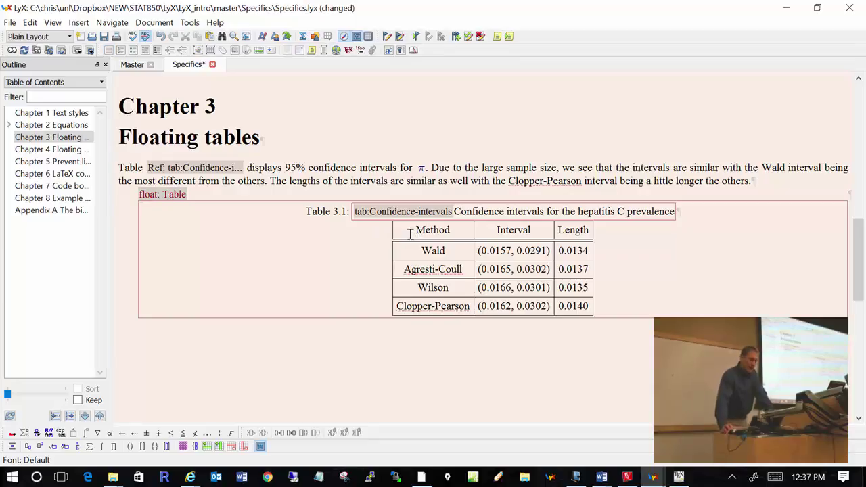
pyautogui.click(404, 52)
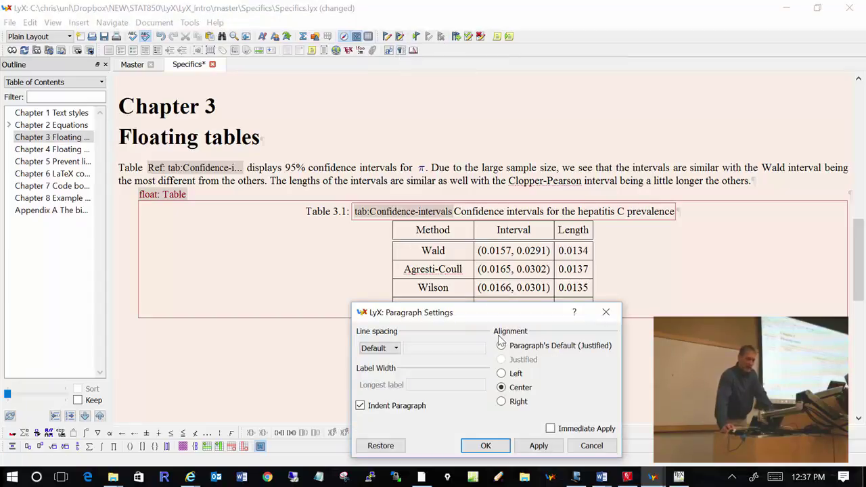
pyautogui.moveTo(504, 319); pyautogui.dragTo(599, 69)
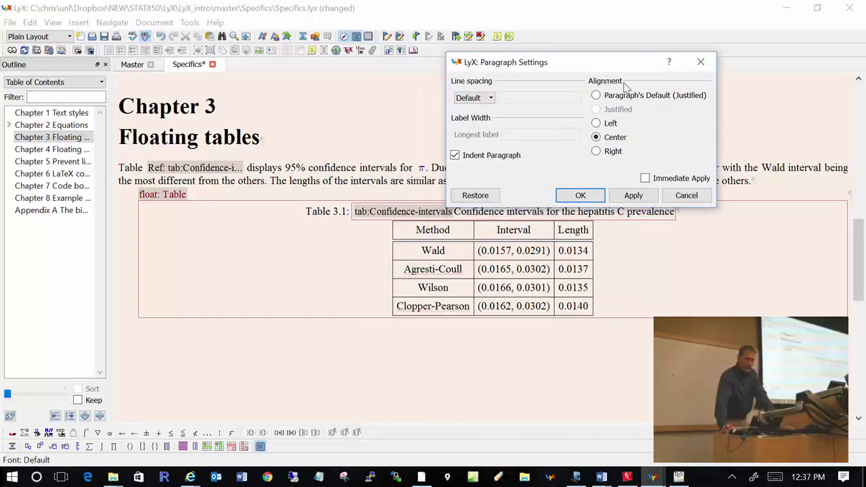
pyautogui.click(595, 123)
pyautogui.click(633, 196)
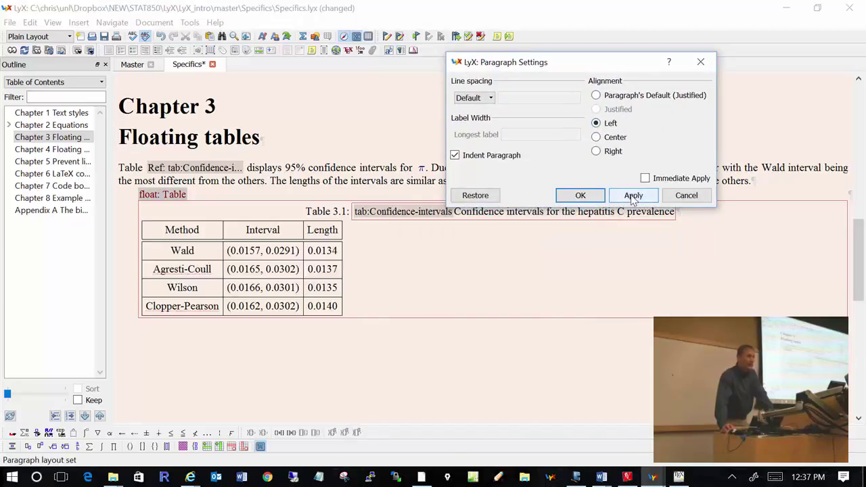
pyautogui.click(595, 136)
pyautogui.click(633, 197)
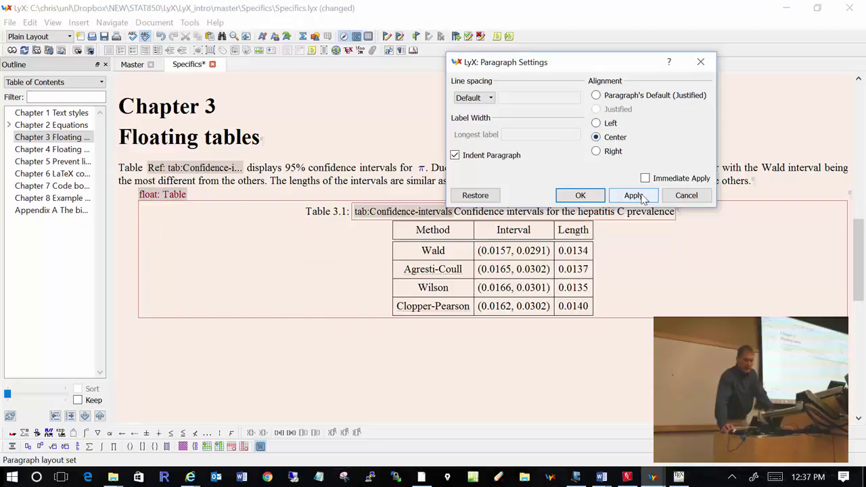
pyautogui.click(686, 196)
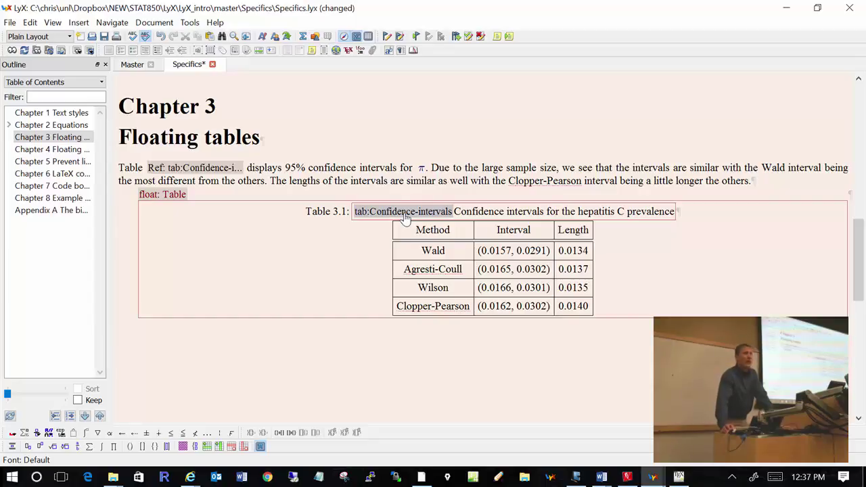
# - Examine the new-label settings at the start of the table caption text and the existing tab:Confidence-intervals label, without changing either
pyautogui.click(455, 212)
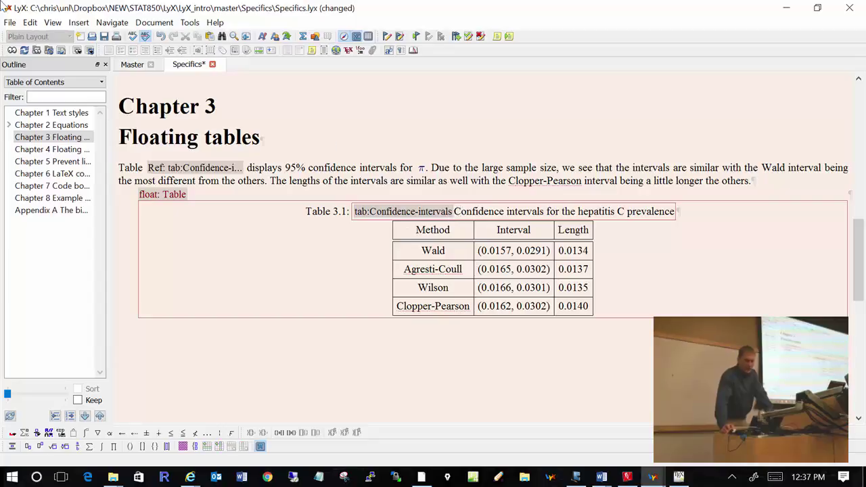
pyautogui.click(78, 22)
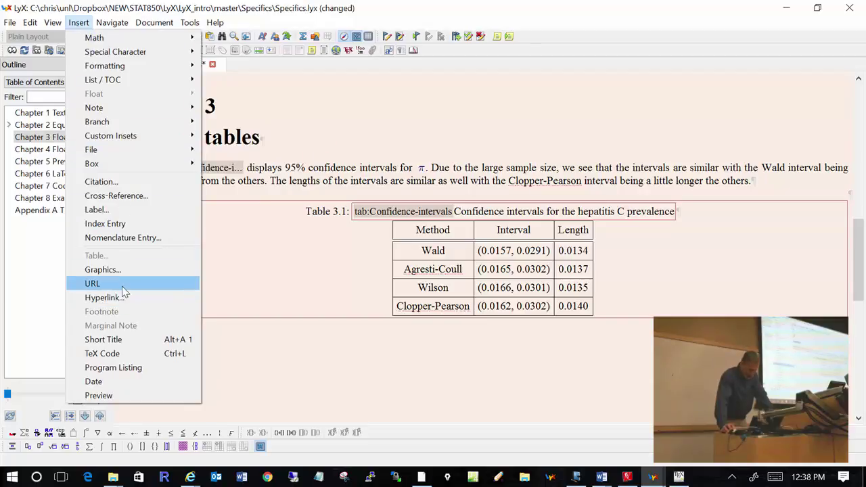
pyautogui.click(132, 209)
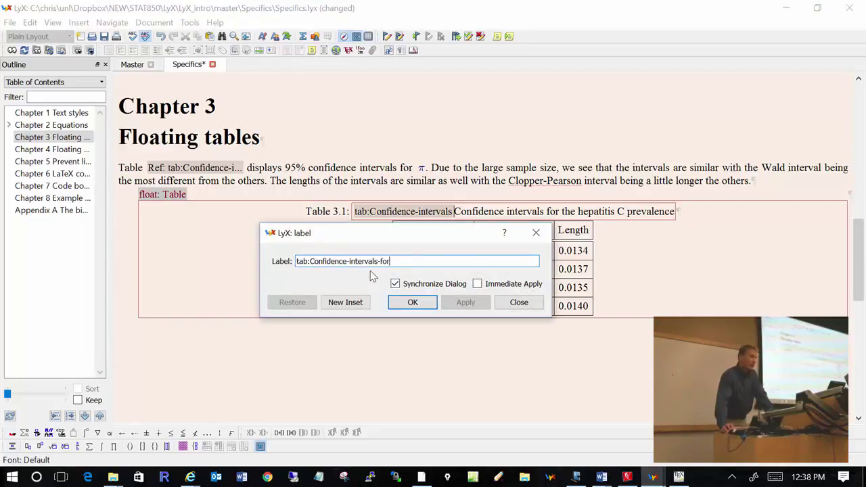
pyautogui.click(518, 304)
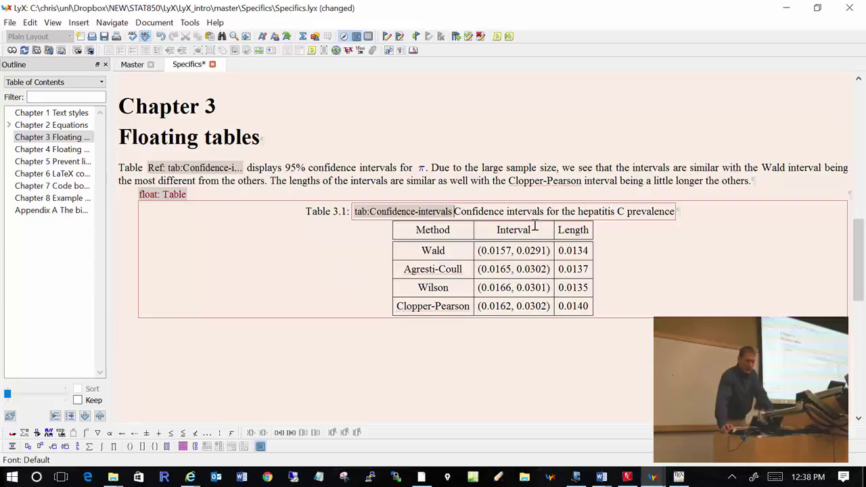
pyautogui.click(424, 215)
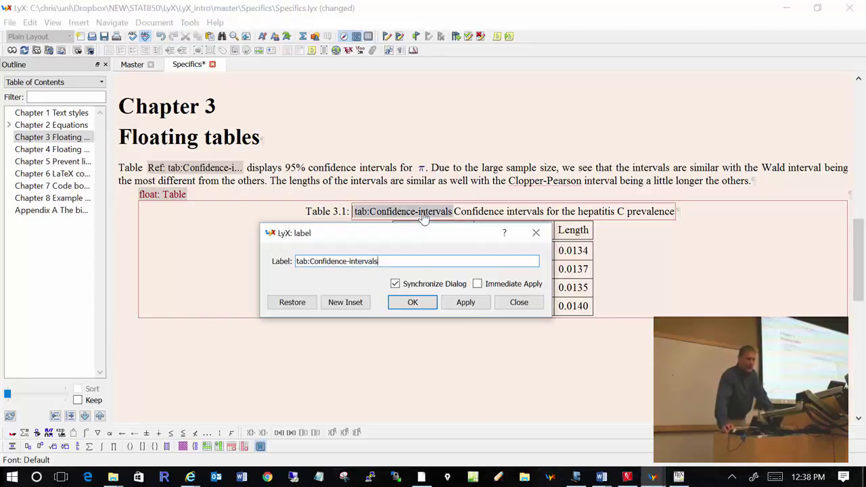
pyautogui.click(519, 302)
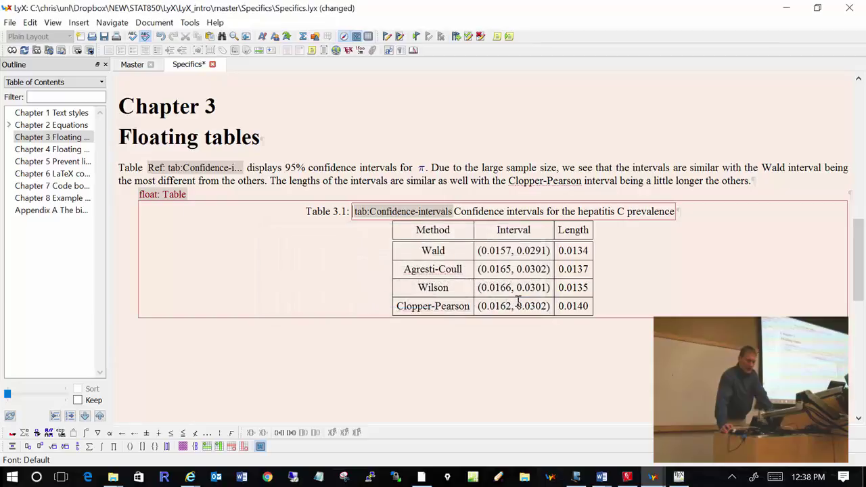
# - Examine how a cross-reference to tab:Confidence-intervals is set up after "Table" and in the existing reference, without inserting or changing anything
pyautogui.click(144, 169)
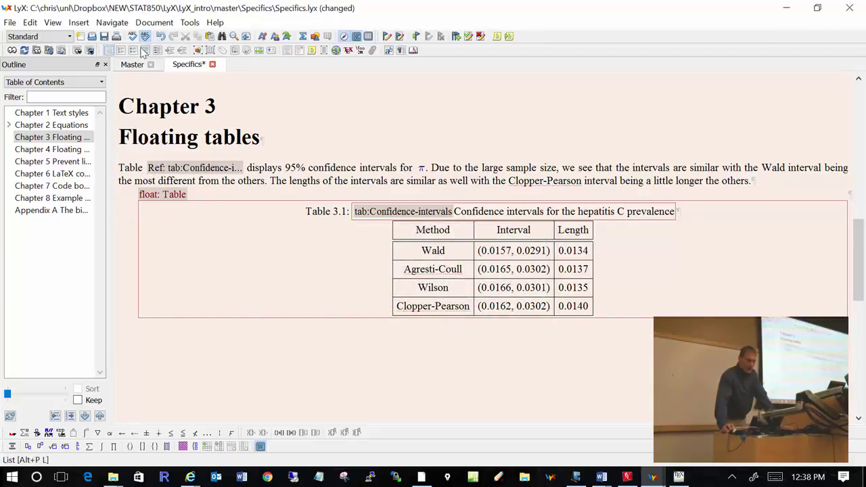
pyautogui.click(235, 50)
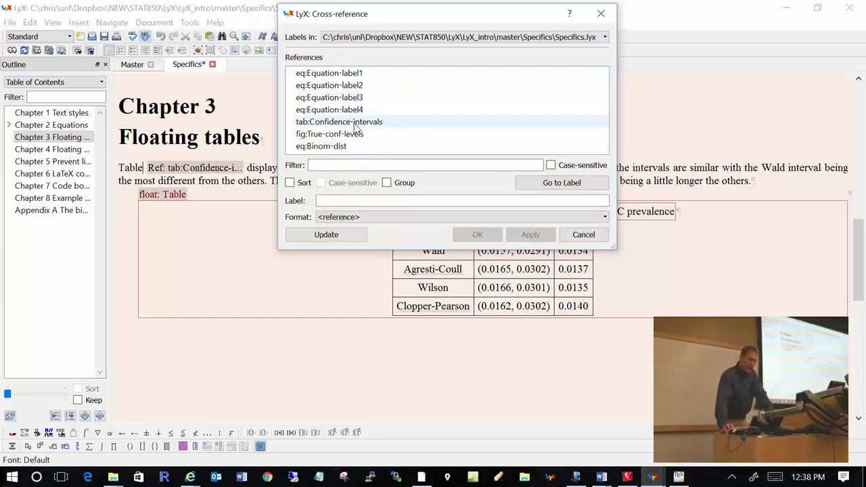
pyautogui.click(353, 124)
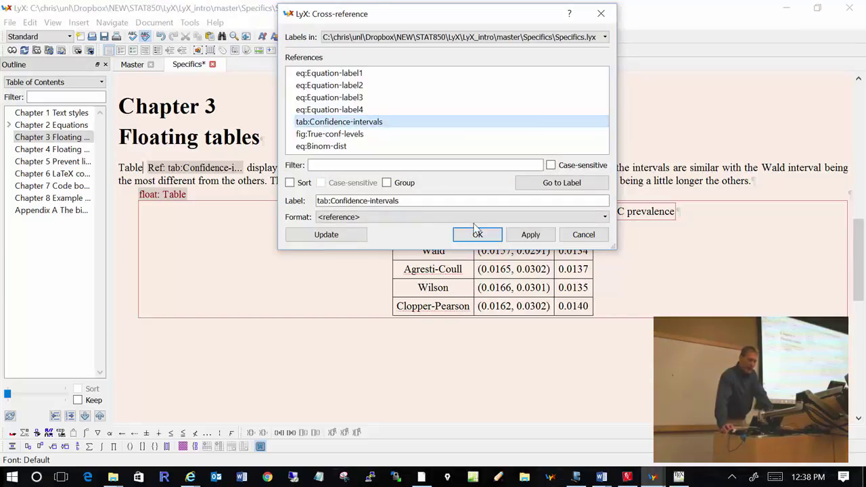
pyautogui.click(583, 236)
pyautogui.click(229, 167)
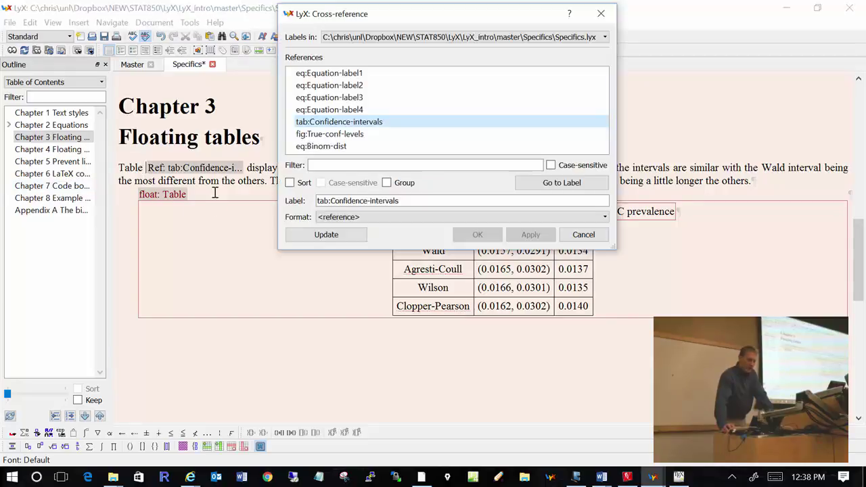
pyautogui.click(583, 234)
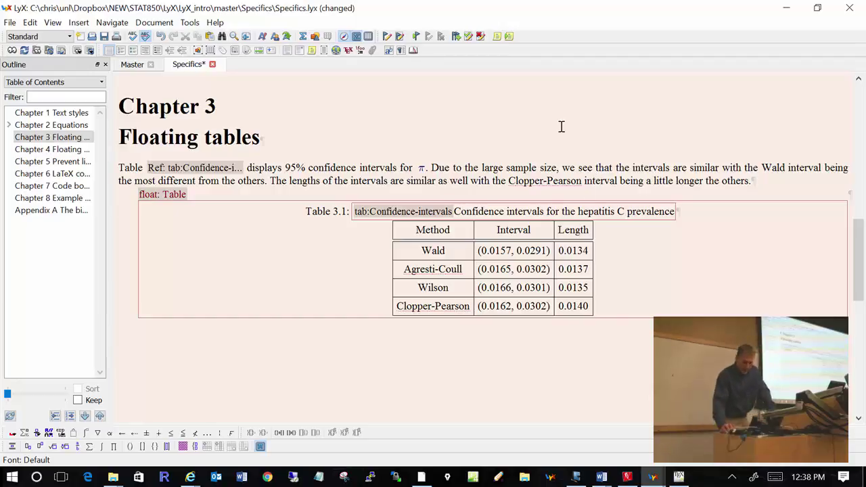
# - Preview the Master document as a PDF at page width and examine the floating table in Chapter 3, minimizing the viewer when finished
pyautogui.click(131, 64)
pyautogui.click(12, 50)
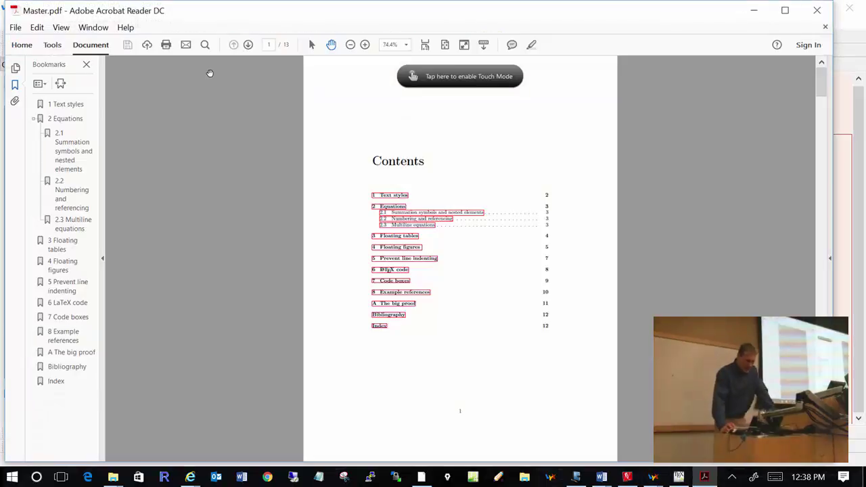
pyautogui.click(425, 45)
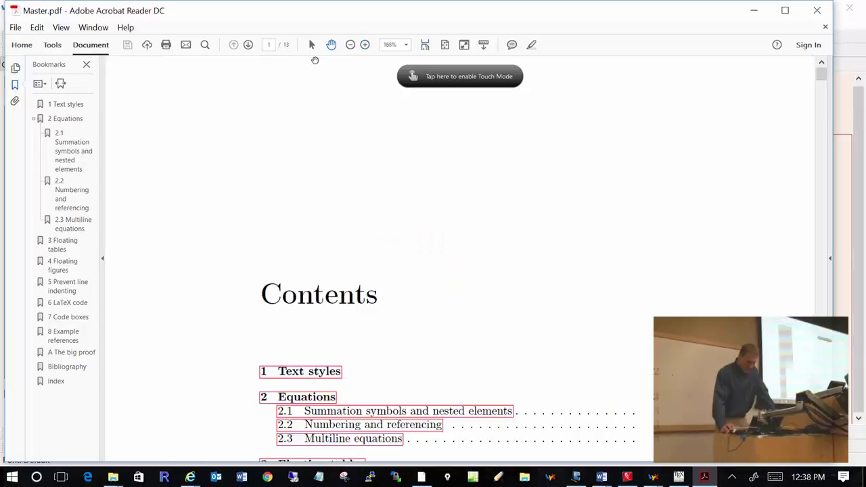
pyautogui.click(65, 249)
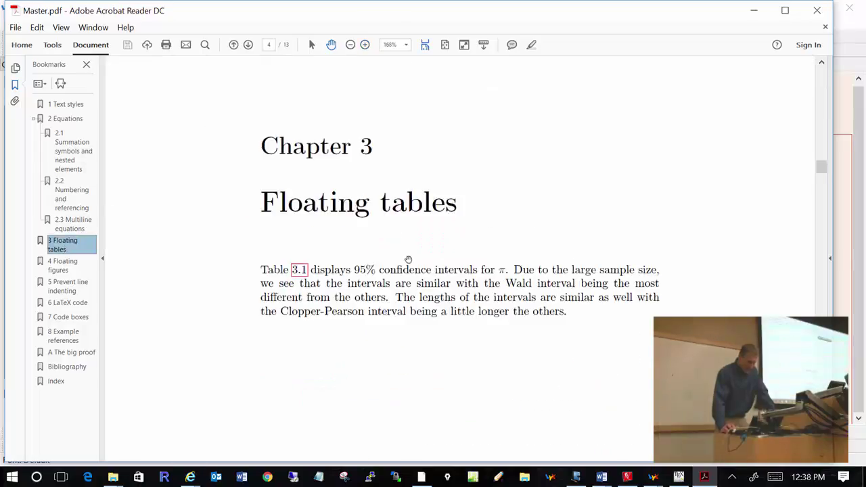
pyautogui.scroll(1, 503, 212)
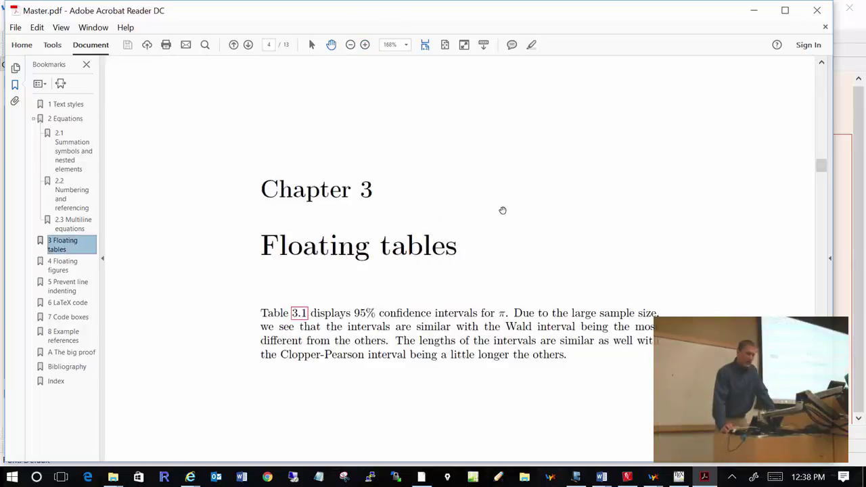
pyautogui.scroll(-10, 502, 211)
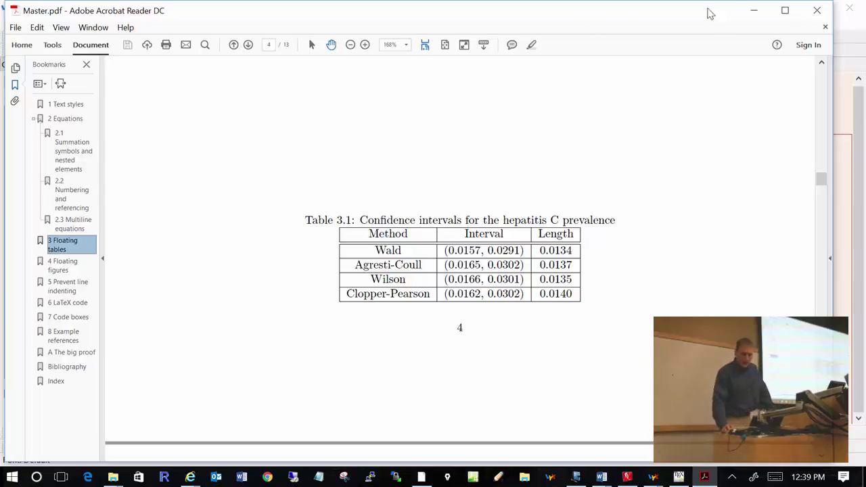
pyautogui.click(753, 12)
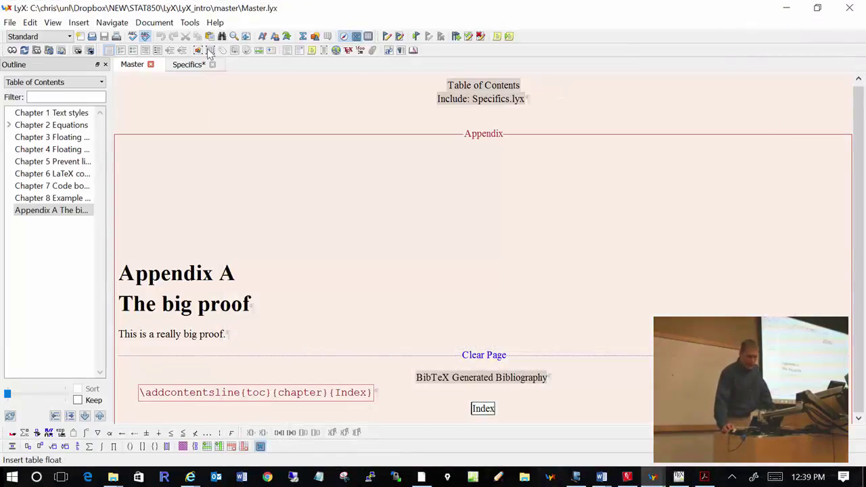
# - Return to the Specifics document and examine the Chapter 4 figure float's placement settings and its image's graphics settings, without changing them
pyautogui.click(186, 65)
pyautogui.scroll(-8, 463, 197)
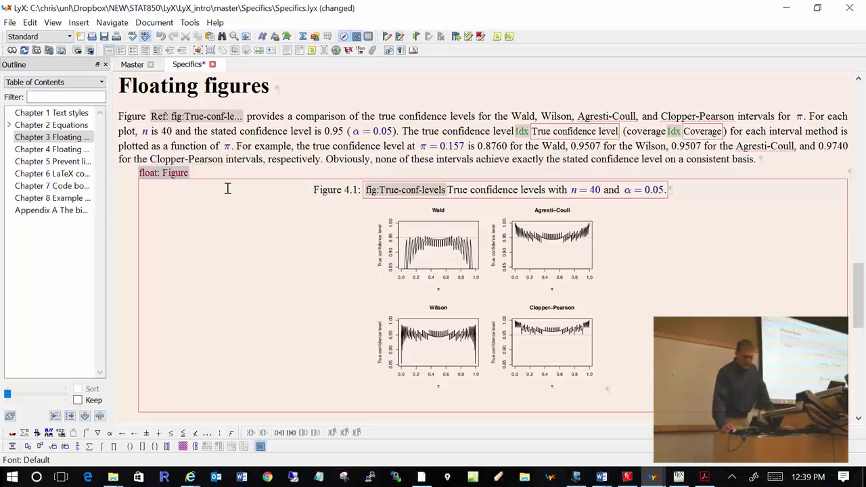
pyautogui.rightClick(171, 174)
pyautogui.click(211, 210)
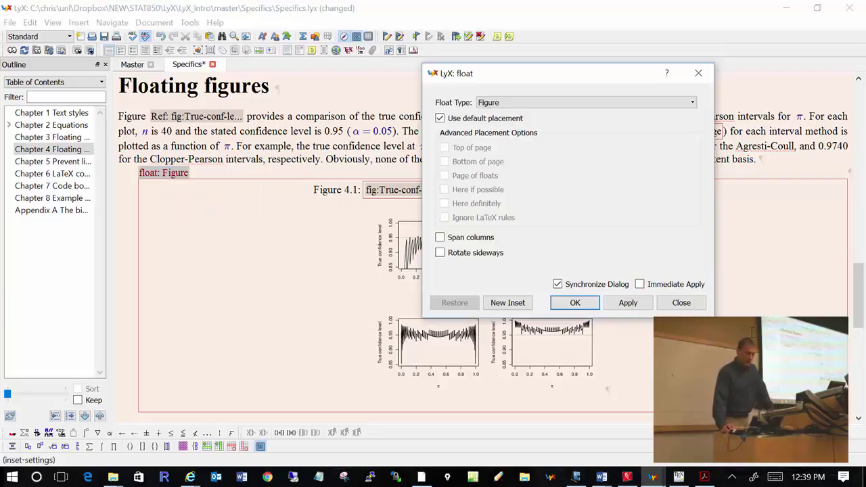
pyautogui.click(675, 305)
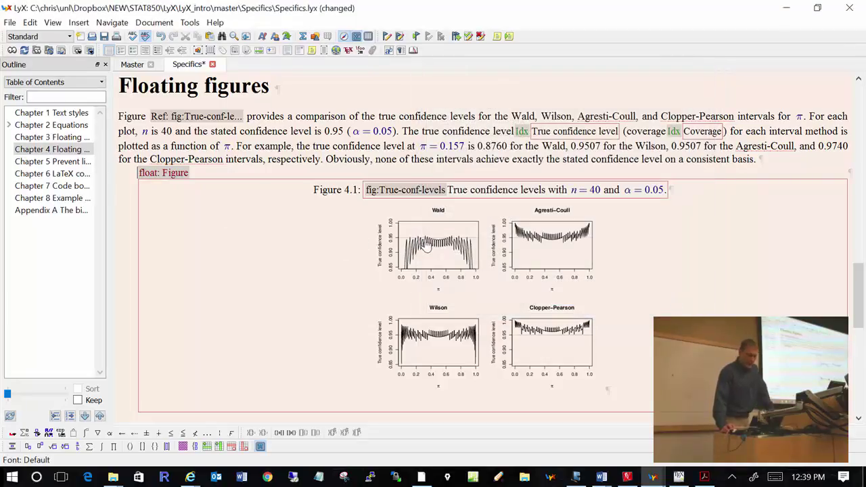
pyautogui.click(427, 248)
pyautogui.click(260, 251)
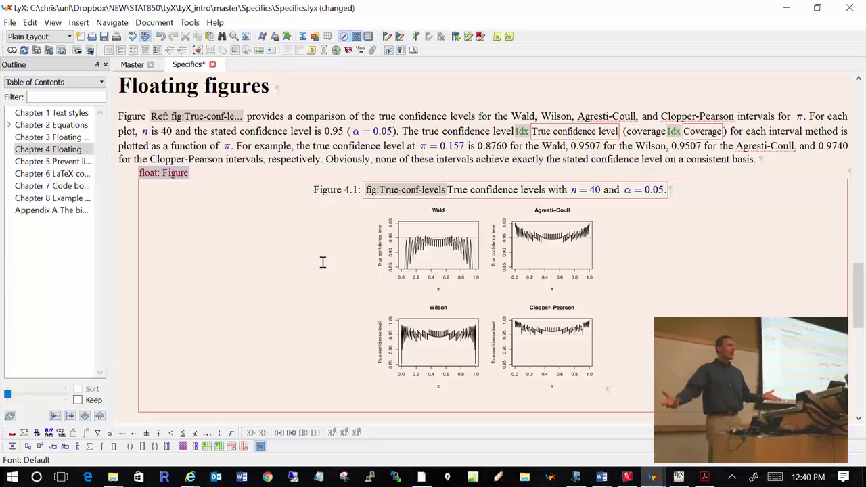
# - Start inserting a graphic below the plots in the figure float, browse to Figure5.eps in the images folder, and cancel the insertion
pyautogui.click(82, 24)
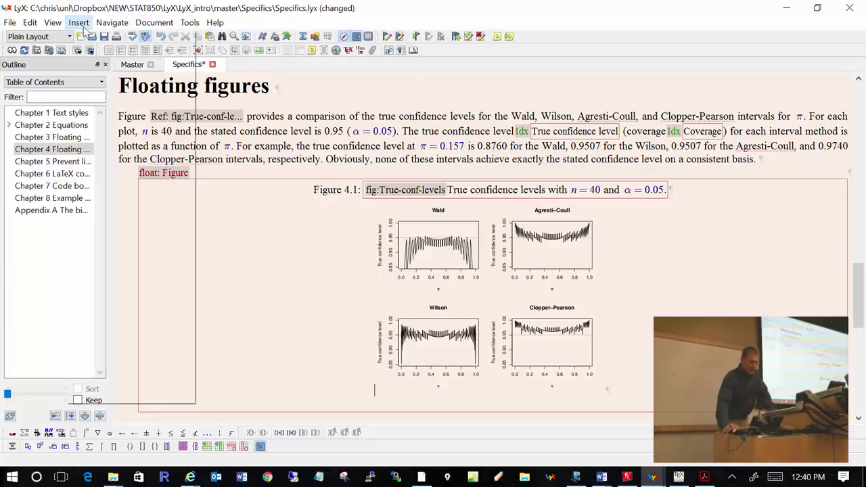
pyautogui.click(120, 285)
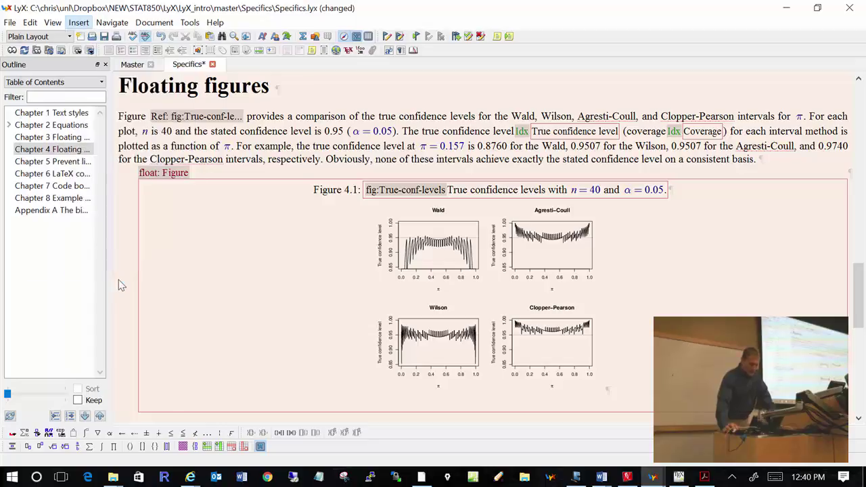
pyautogui.click(245, 85)
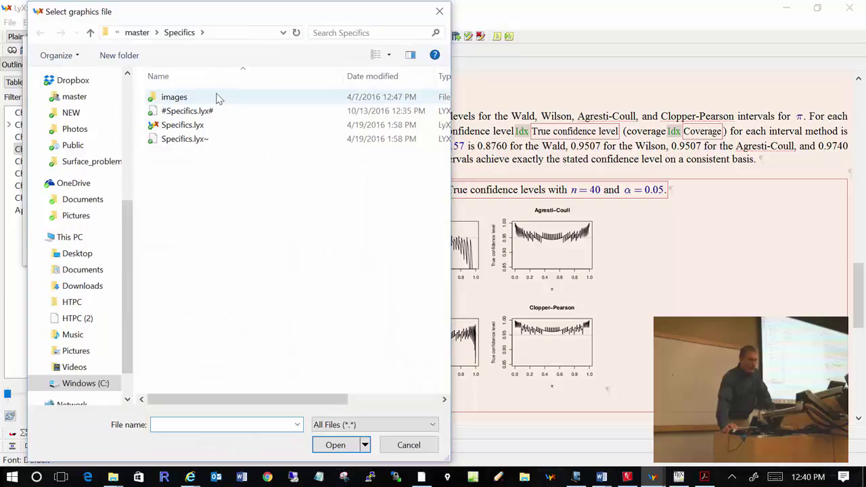
pyautogui.click(195, 132)
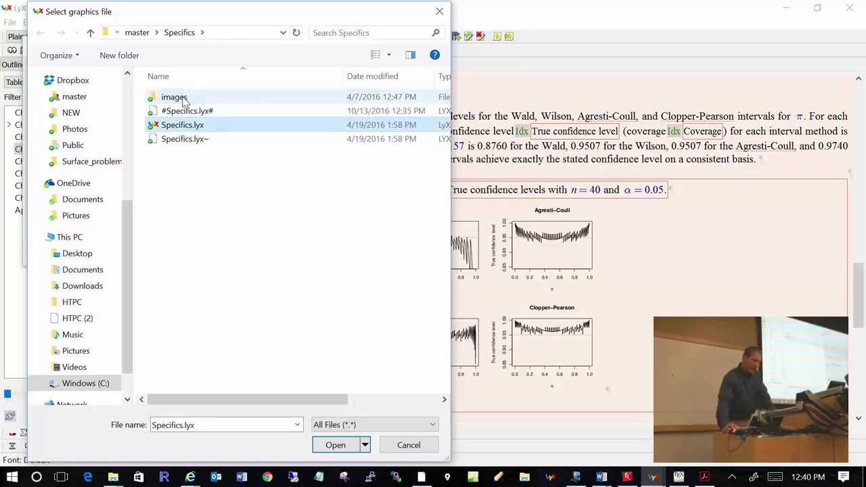
pyautogui.doubleClick(181, 97)
pyautogui.click(196, 100)
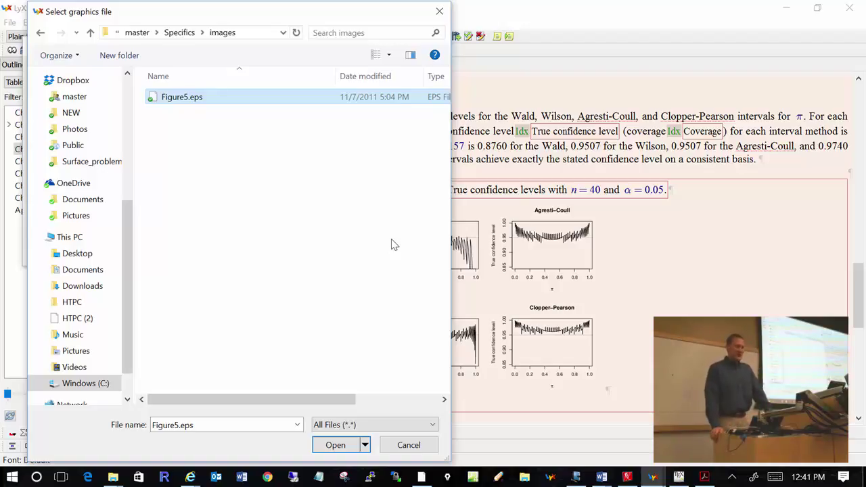
pyautogui.click(405, 447)
pyautogui.click(408, 447)
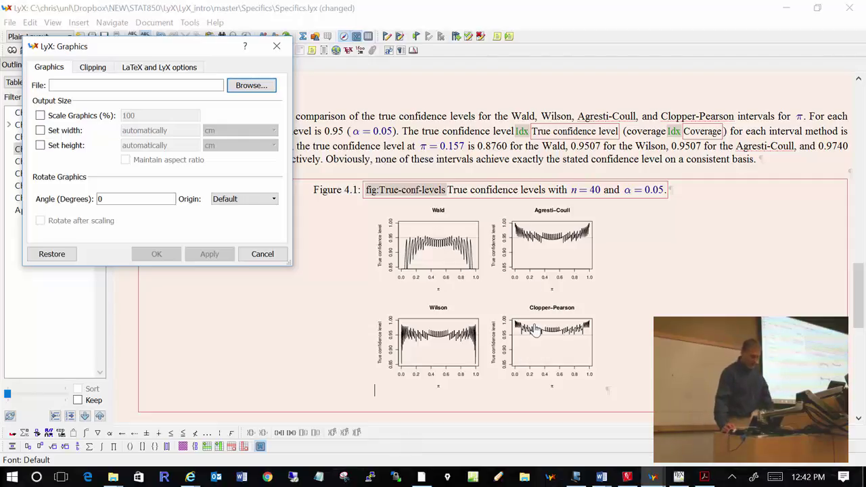
pyautogui.click(264, 257)
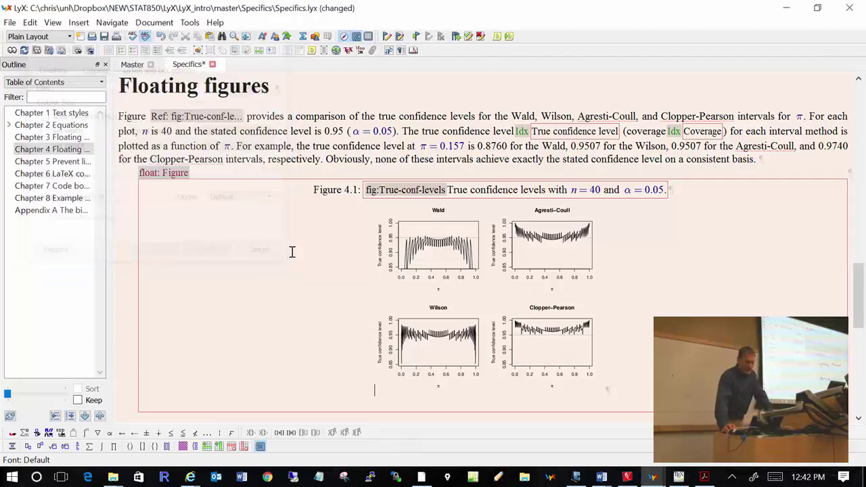
# - Examine the Chapter 4 figure image's file path, output scale, and LaTeX and LyX options in its graphics settings
pyautogui.click(494, 274)
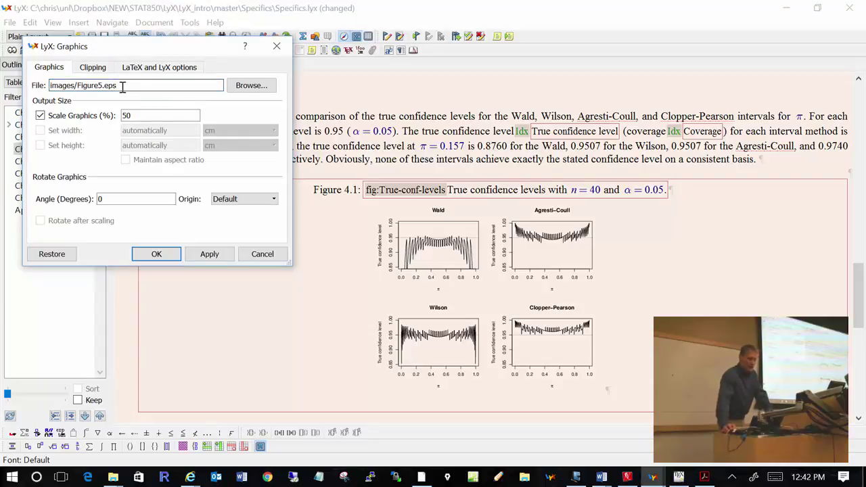
pyautogui.moveTo(123, 86); pyautogui.dragTo(15, 88)
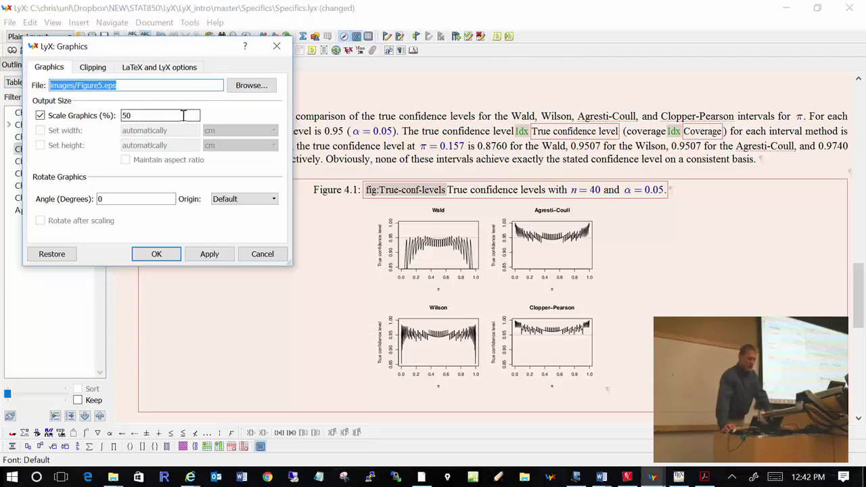
pyautogui.click(153, 116)
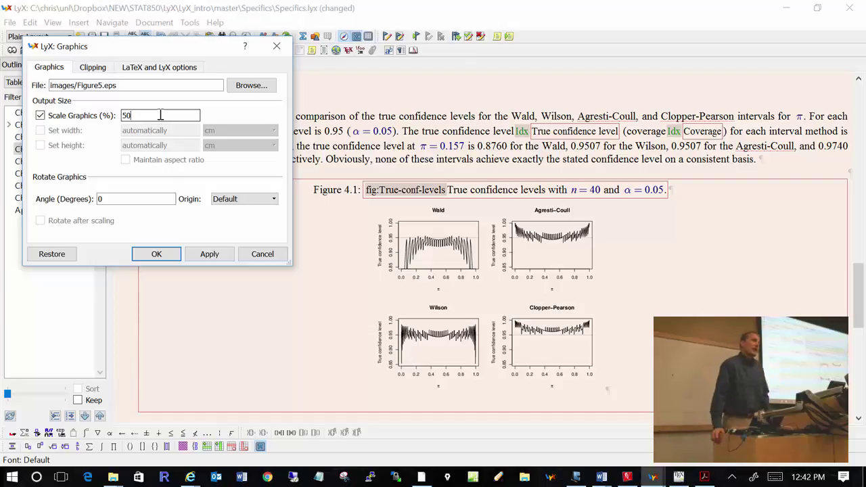
pyautogui.click(152, 69)
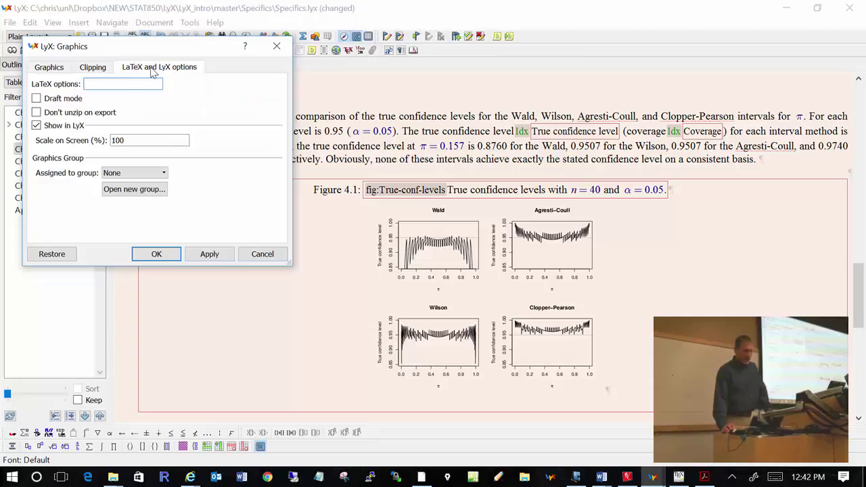
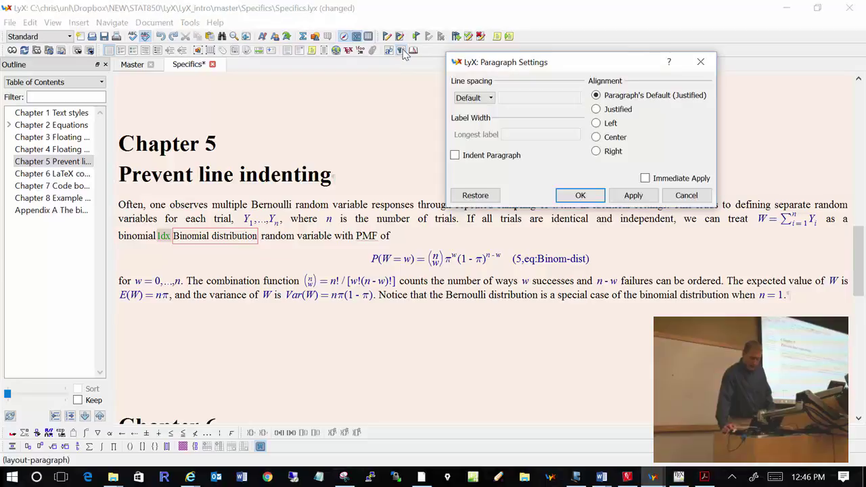
# - Close the paragraph settings in Chapter 5 and examine those of the Chapter 4 text for comparison, without changing anything
pyautogui.click(686, 196)
pyautogui.scroll(15, 479, 157)
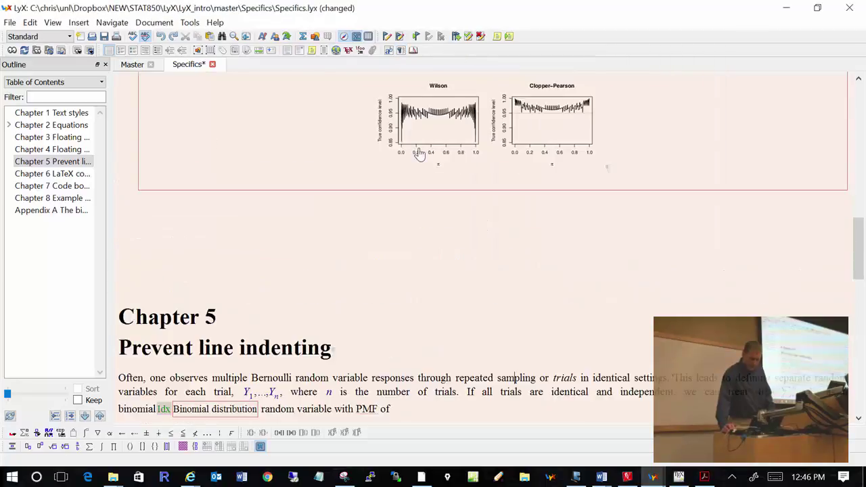
pyautogui.click(400, 52)
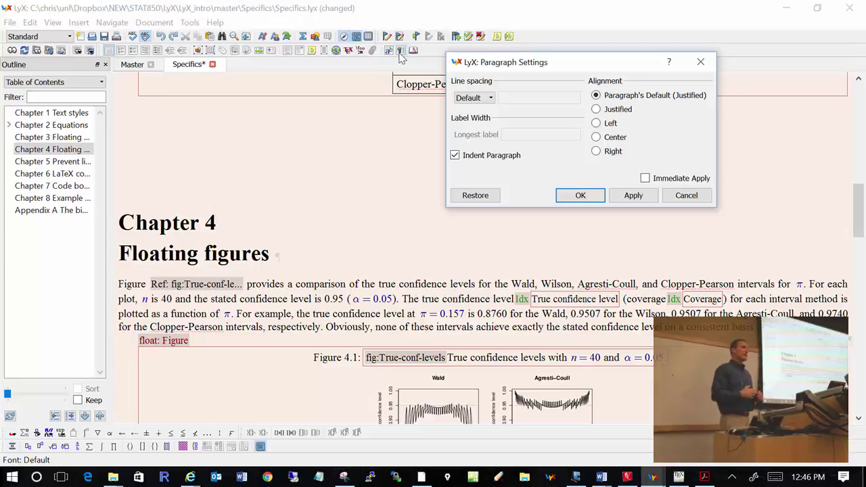
pyautogui.click(687, 195)
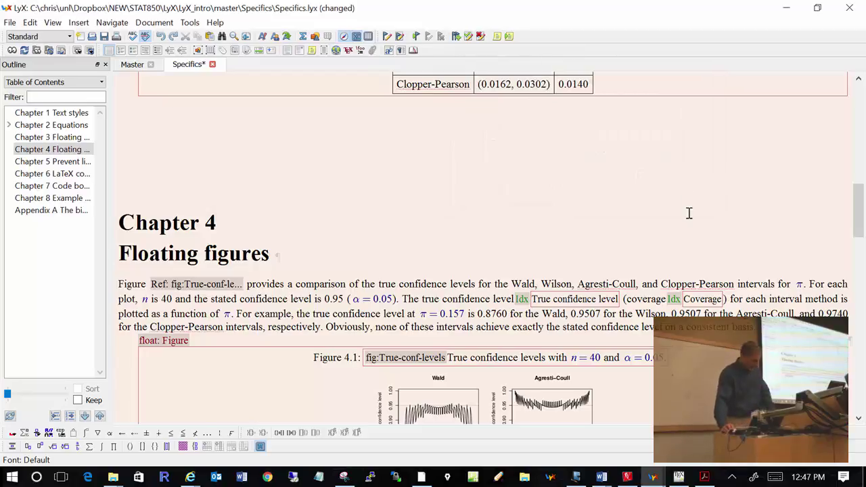
# - Insert a TeX code box containing \alpha at the start of the Chapter 6 paragraph, and delete it again
pyautogui.scroll(-5, 688, 213)
pyautogui.scroll(-10, 690, 233)
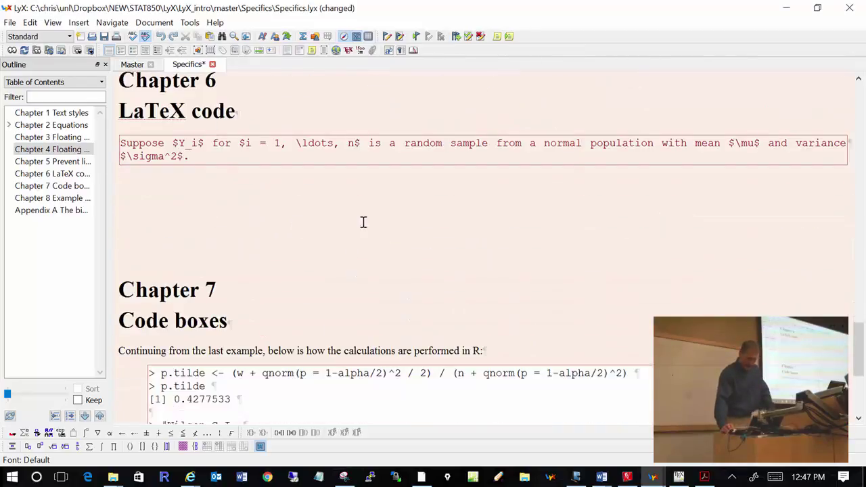
pyautogui.scroll(1, 287, 225)
pyautogui.click(117, 186)
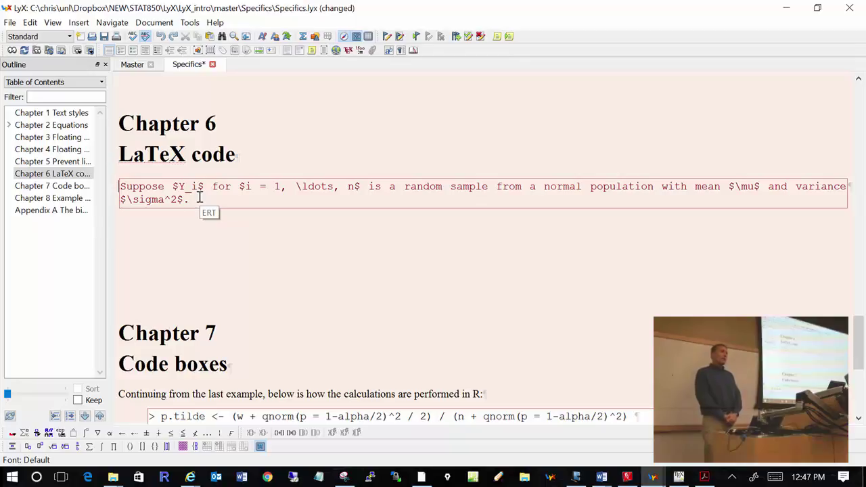
pyautogui.click(348, 51)
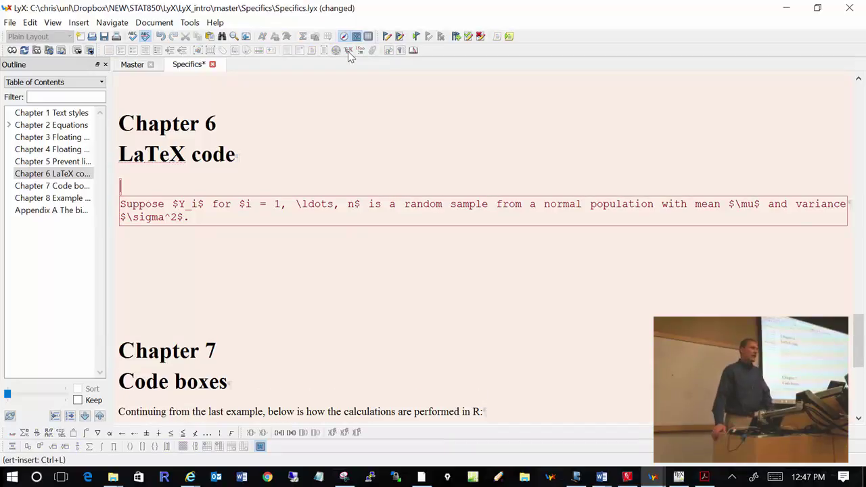
pyautogui.write('\\alpha')
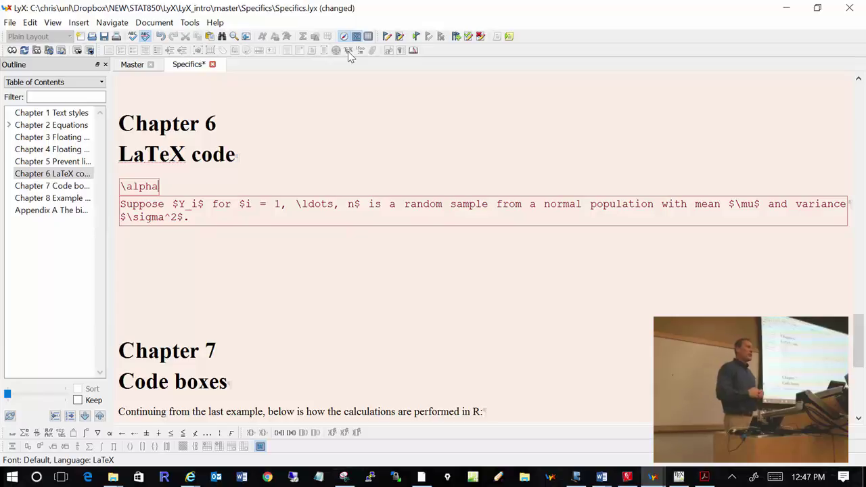
pyautogui.press('Left')
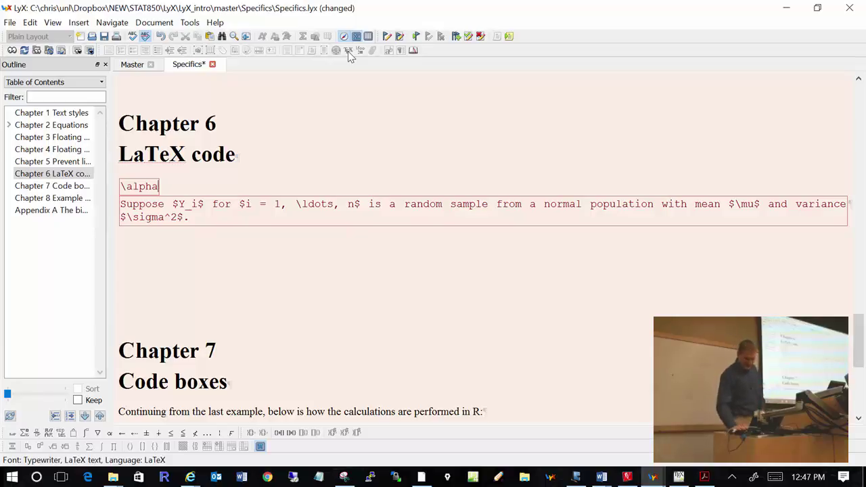
pyautogui.press('Right')
pyautogui.press('BackSpace')
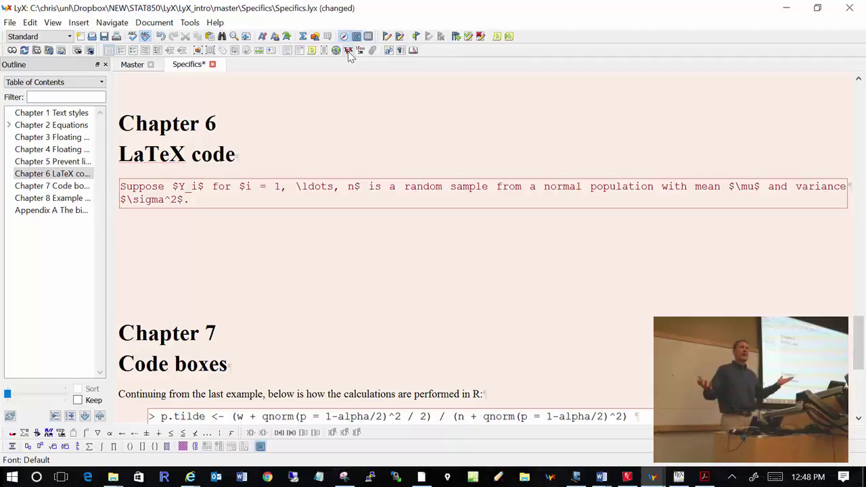
# - Examine the Chapter 6 LaTeX code page in the Master PDF, minimizing the viewer when finished
pyautogui.click(704, 477)
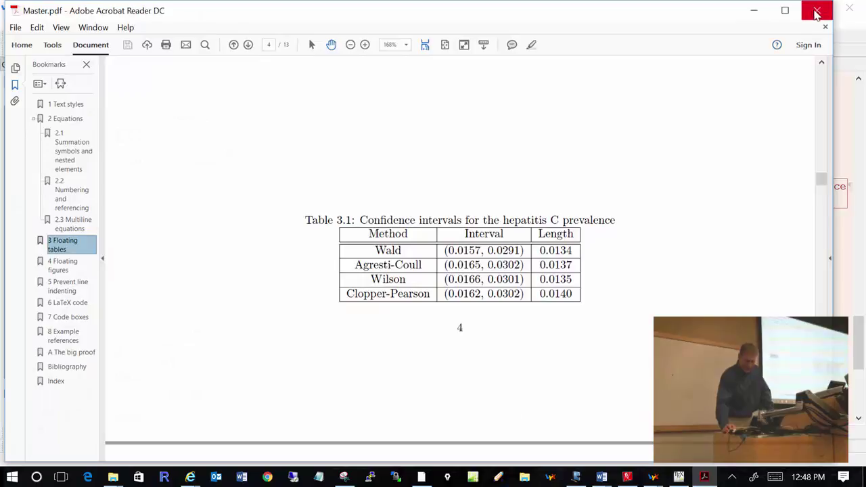
pyautogui.click(820, 230)
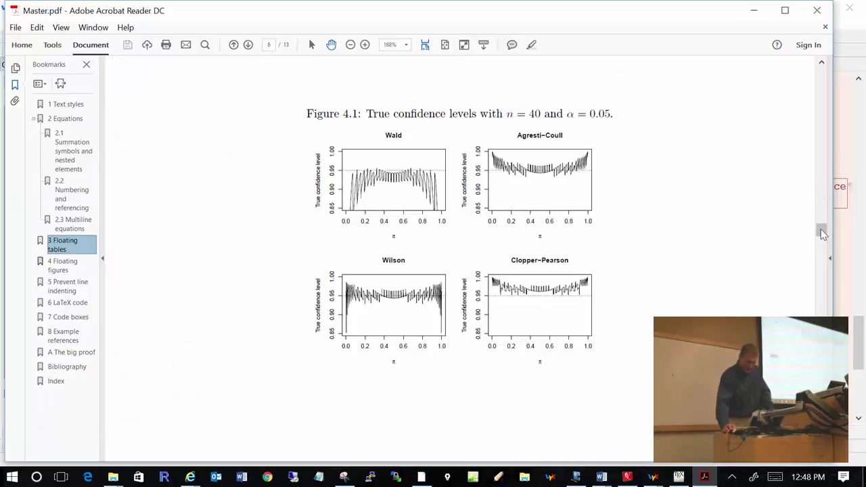
pyautogui.click(821, 236)
pyautogui.click(825, 254)
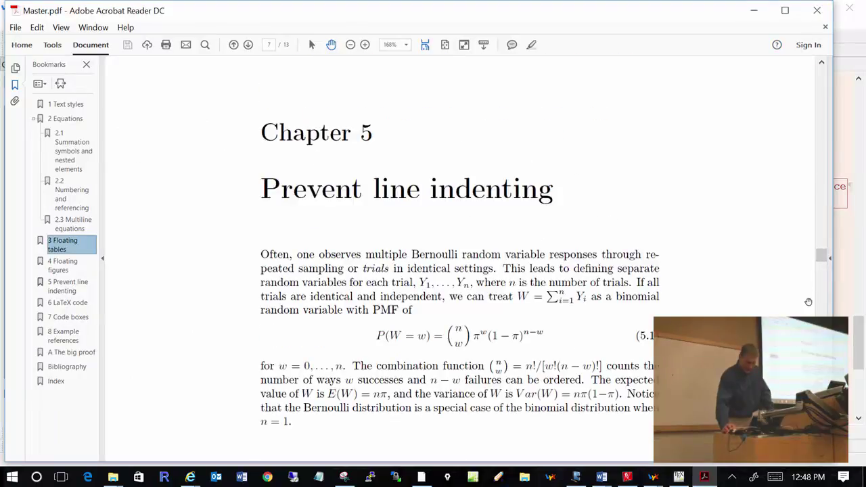
pyautogui.click(823, 311)
pyautogui.click(823, 311)
pyautogui.scroll(-5, 737, 286)
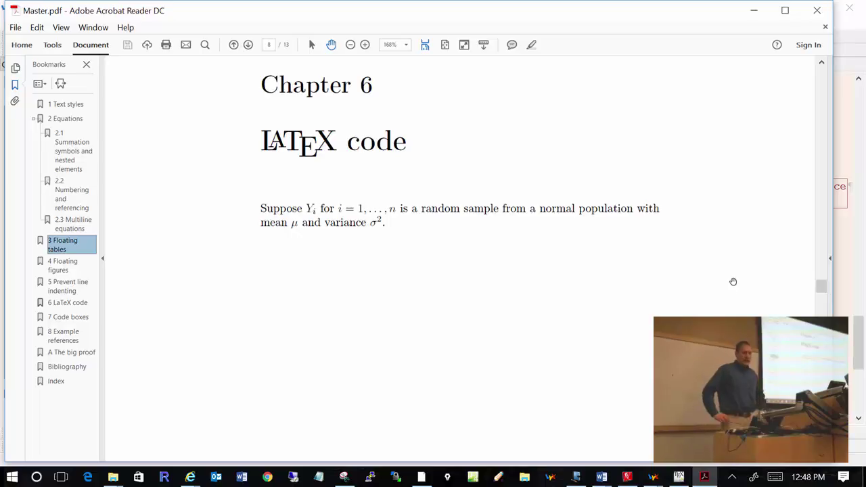
pyautogui.click(754, 11)
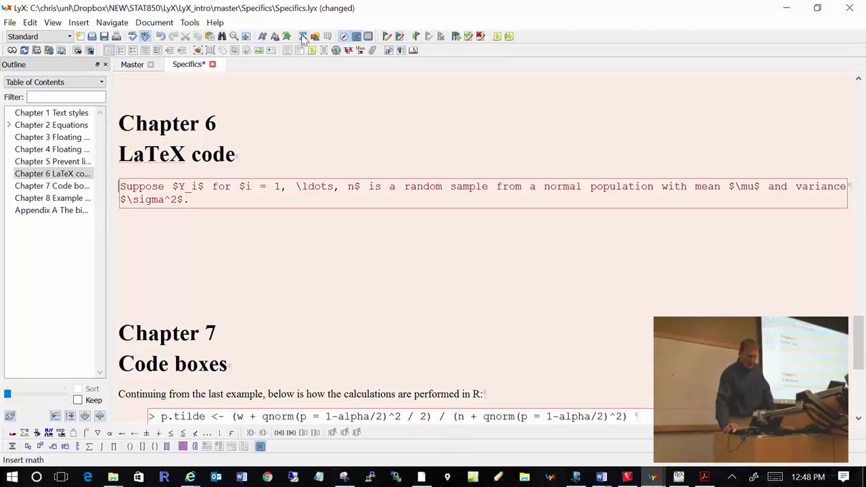
# - Insert a math formula with \alpha before the Chapter 6 TeX code box, and delete it again
pyautogui.press('Return')
pyautogui.write('\\alpha')
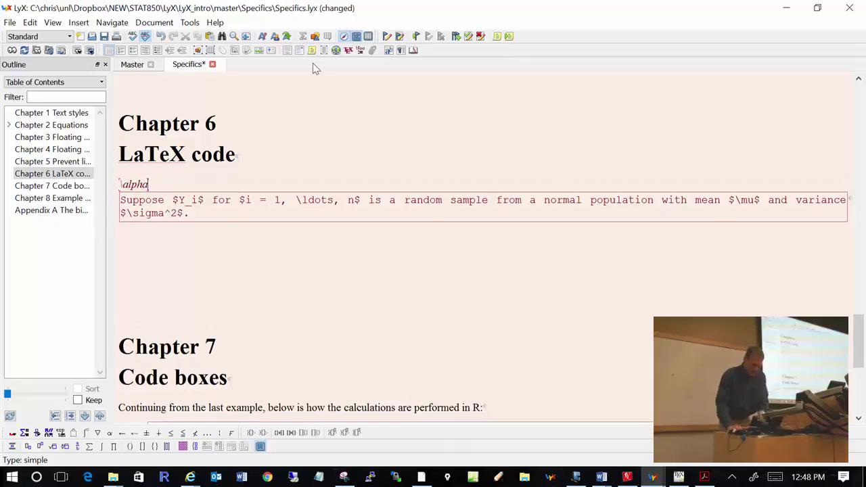
pyautogui.press('Down')
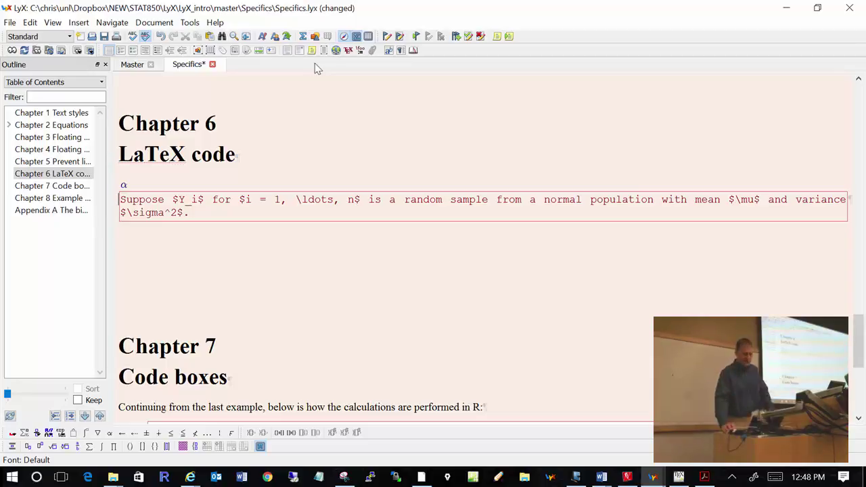
pyautogui.press('BackSpace')
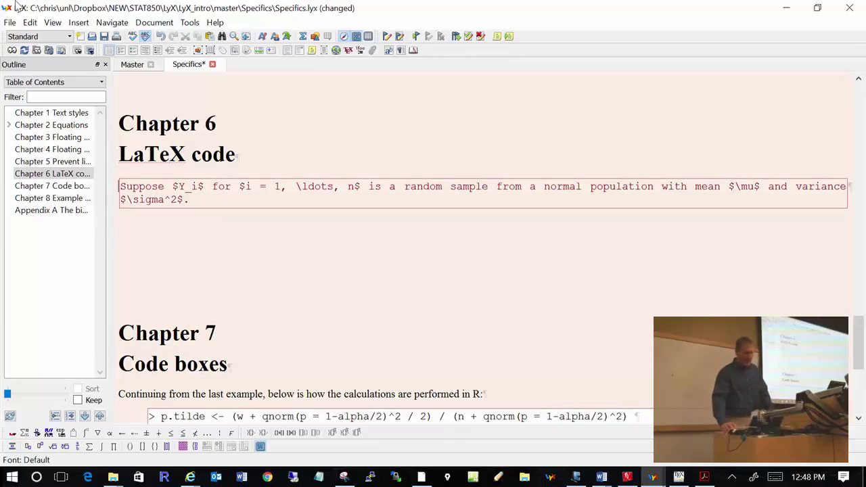
# - Show the LaTeX source pane, examine the source of the Chapter 6 paragraph and heading, and close the pane
pyautogui.click(60, 26)
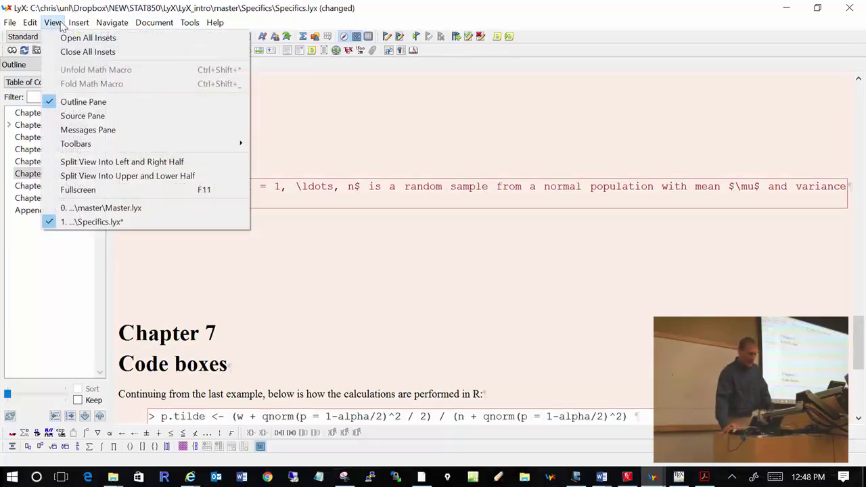
pyautogui.click(73, 119)
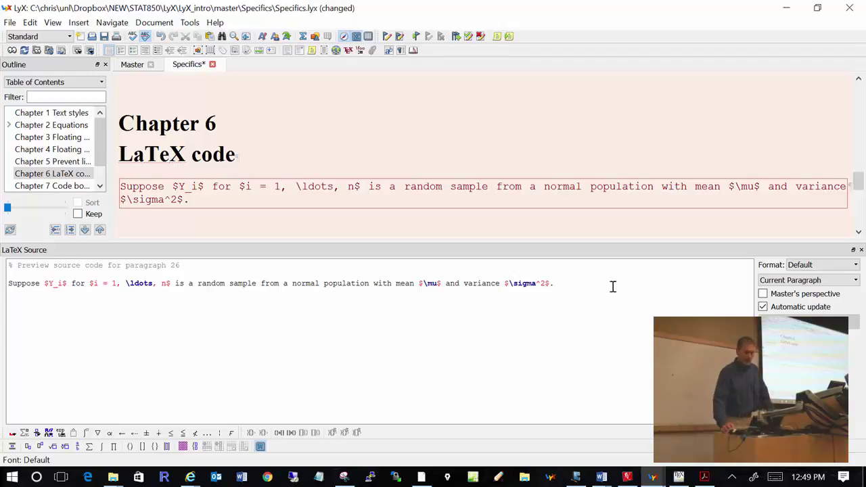
pyautogui.click(348, 160)
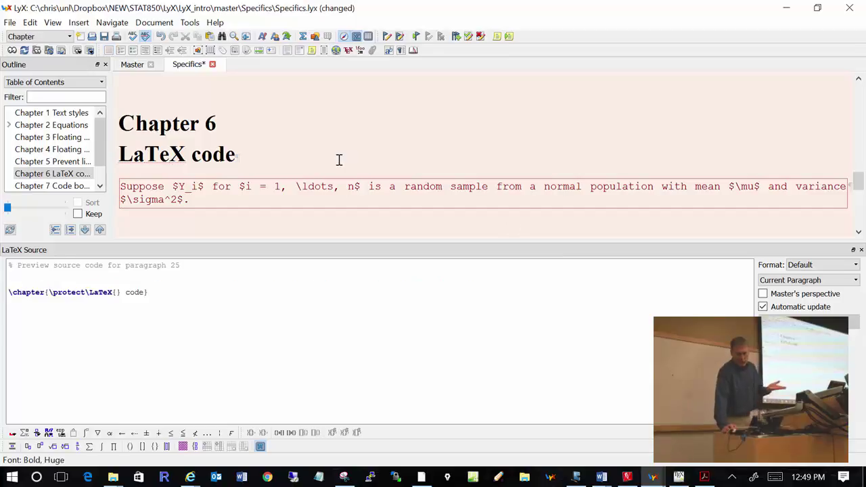
pyautogui.click(861, 249)
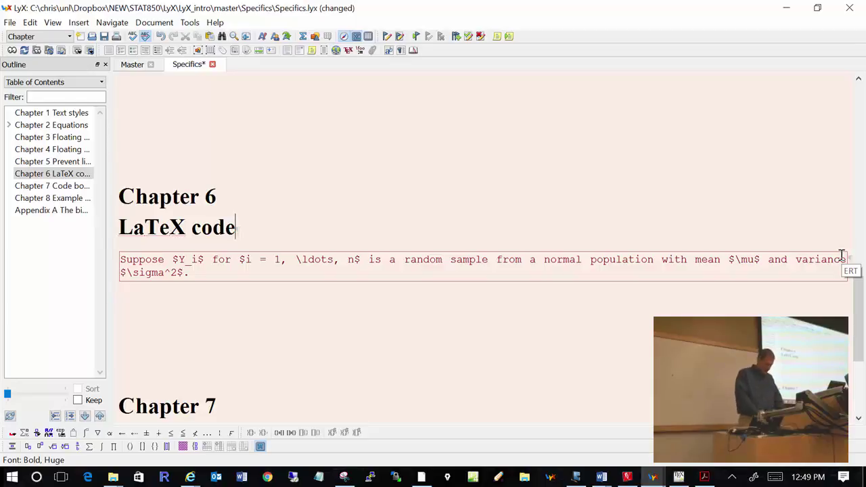
# - Try to copy the first p.tilde lines from the Chapter 7 code box onto a new line after "performed in R:", cancelling the graphic save
pyautogui.scroll(-4, 710, 298)
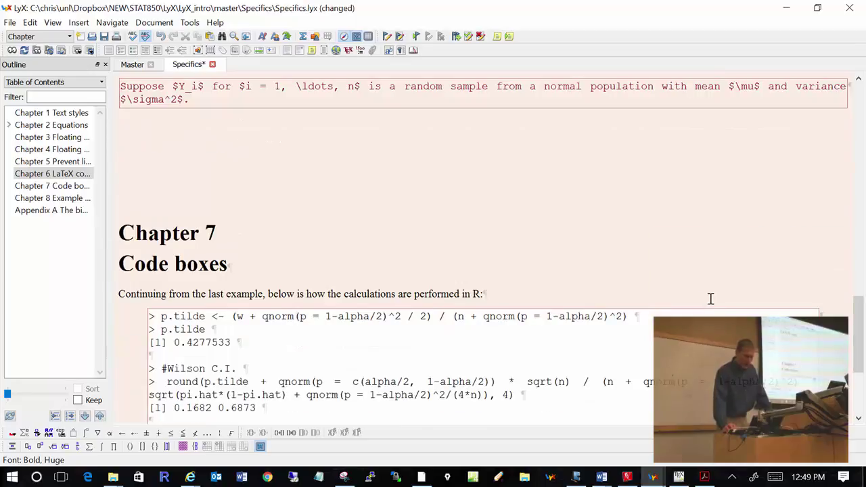
pyautogui.scroll(-2, 710, 298)
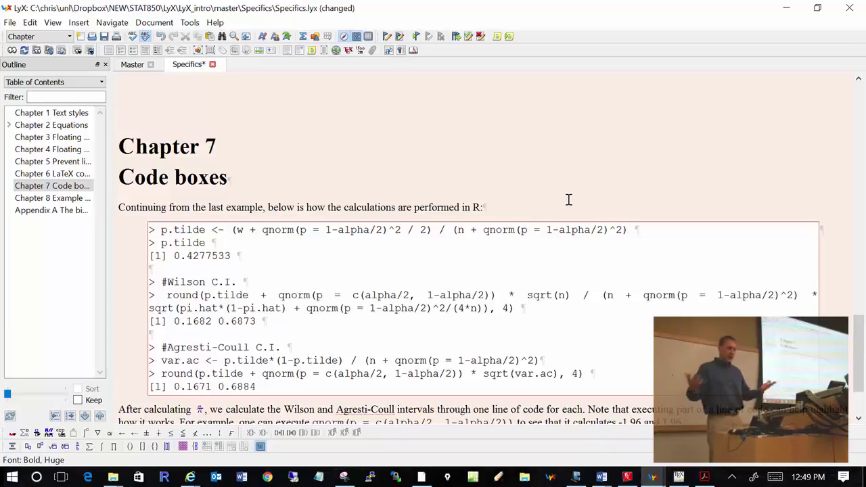
pyautogui.moveTo(151, 230); pyautogui.dragTo(289, 249)
pyautogui.hotkey('ctrl', 'c')
pyautogui.click(506, 210)
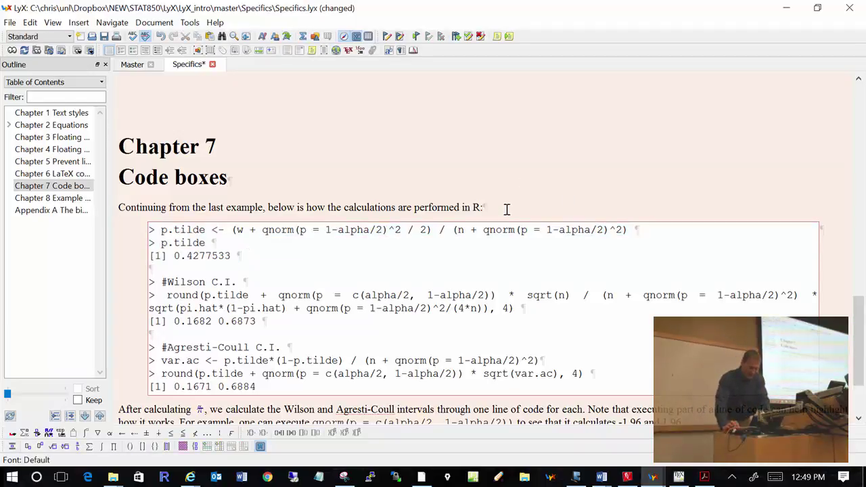
pyautogui.press('Return')
pyautogui.hotkey('ctrl', 'v')
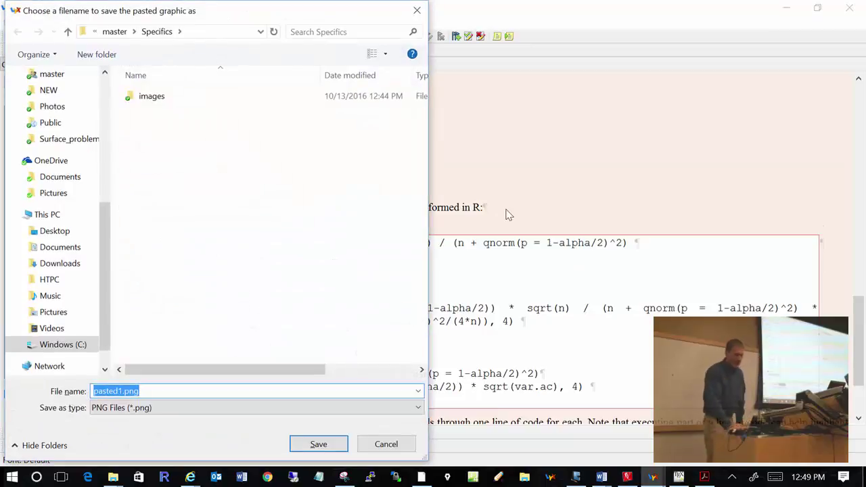
pyautogui.click(402, 441)
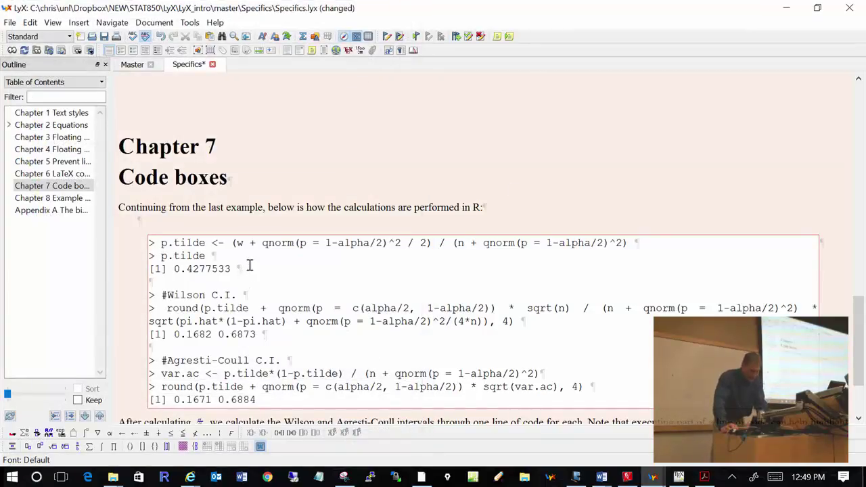
# - Recopy the two p.tilde command lines, add a new paragraph after the Chapter 7 introductory sentence, and try pasting them there
pyautogui.click(249, 266)
pyautogui.moveTo(239, 257); pyautogui.dragTo(151, 230)
pyautogui.hotkey('ctrl', 'c')
pyautogui.click(507, 208)
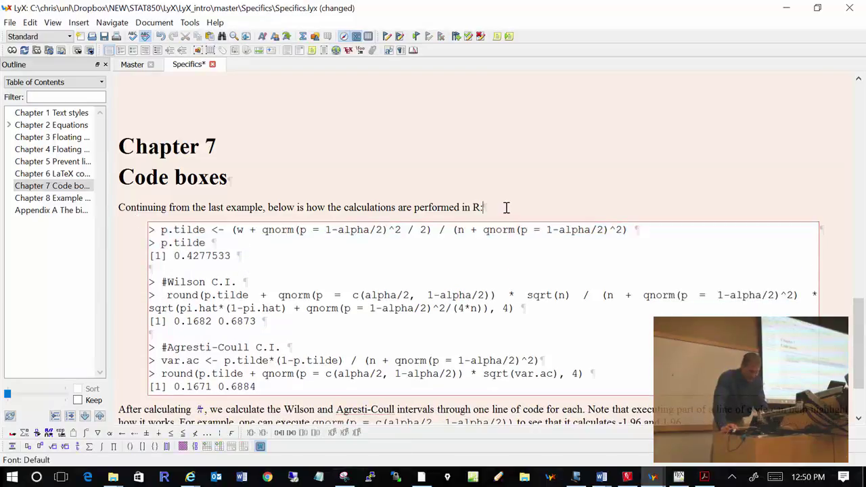
pyautogui.press('Return')
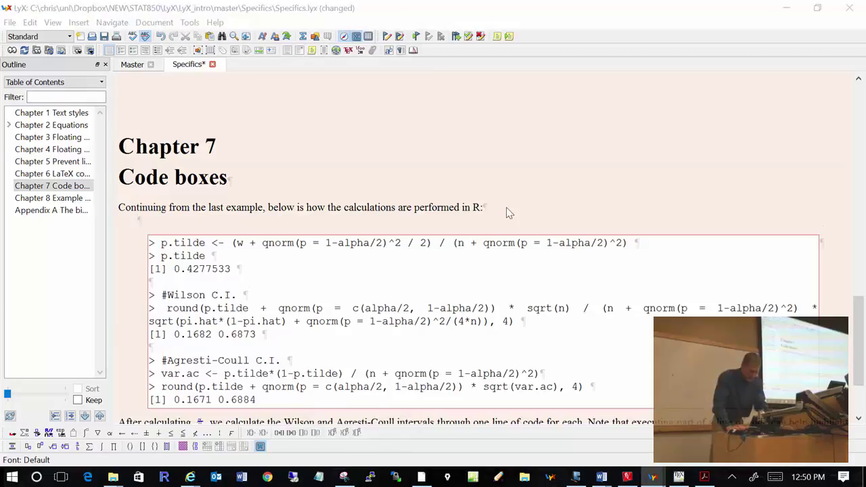
pyautogui.hotkey('ctrl', 'v')
pyautogui.press('Escape')
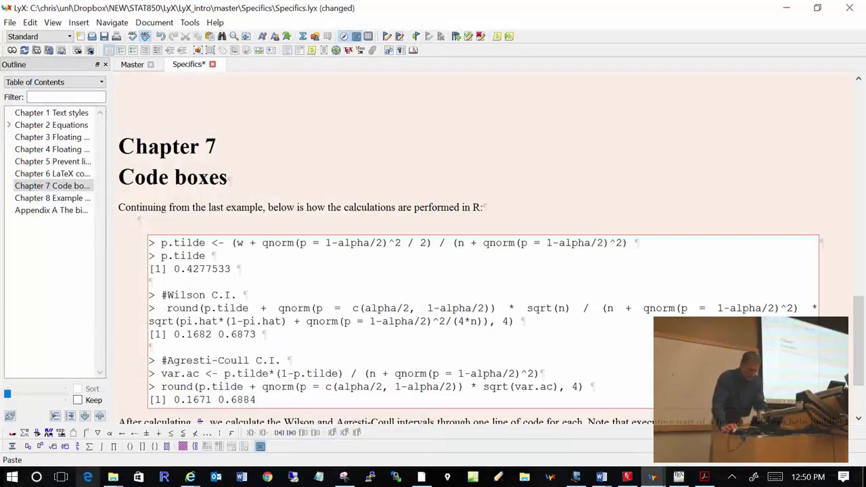
# - Switch to Notepad, paste the copied p.tilde code lines with their output into the empty file, and select all the pasted text
pyautogui.click(319, 476)
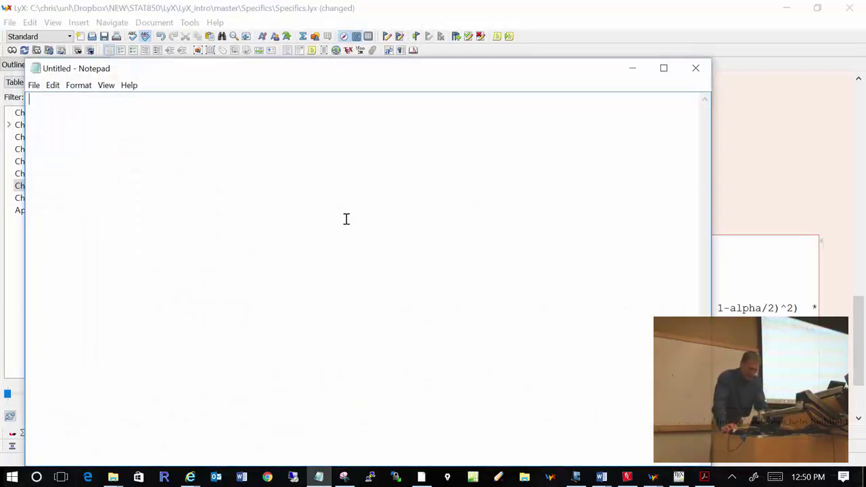
pyautogui.hotkey('ctrl', 'v')
pyautogui.moveTo(99, 124); pyautogui.dragTo(12, 102)
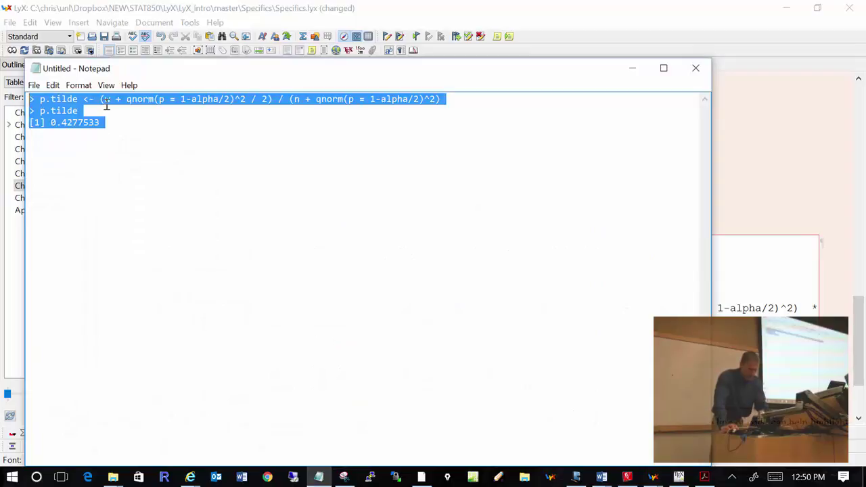
# - Back in LyX, try pasting the text from Notepad into the paragraph after "performed in R:", cancel the graphic save, and remove the empty paragraph
pyautogui.click(744, 151)
pyautogui.click(573, 204)
pyautogui.press('Return')
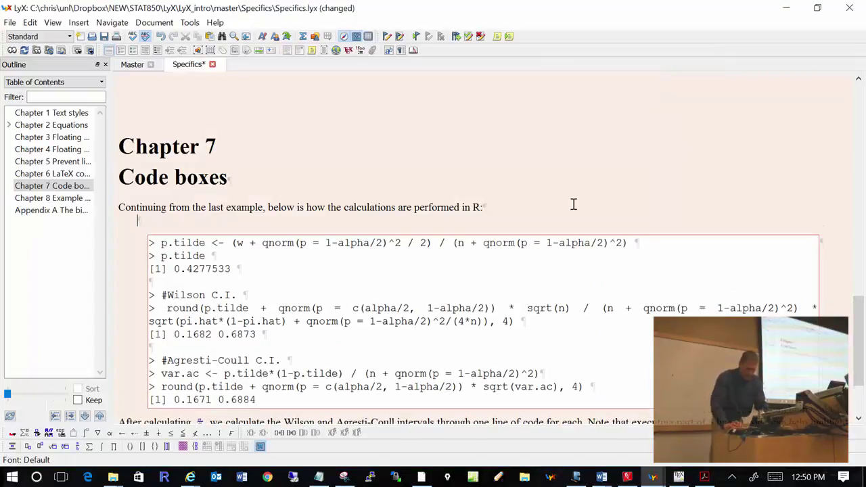
pyautogui.hotkey('ctrl', 'v')
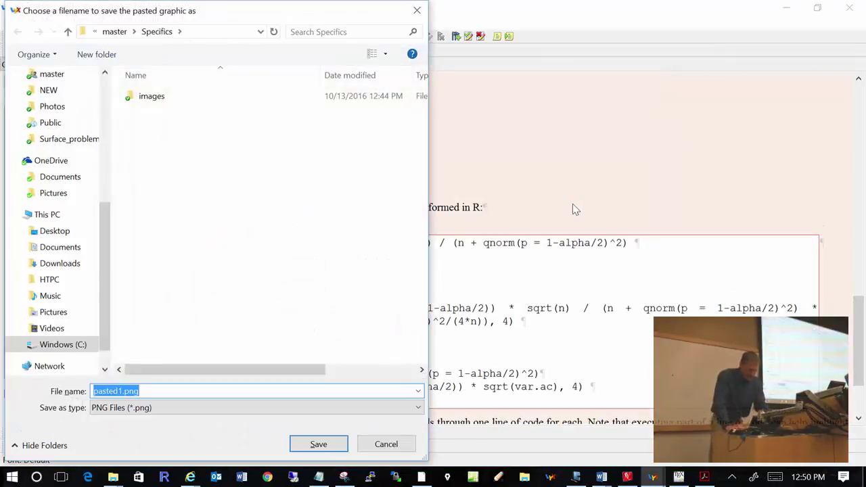
pyautogui.click(403, 443)
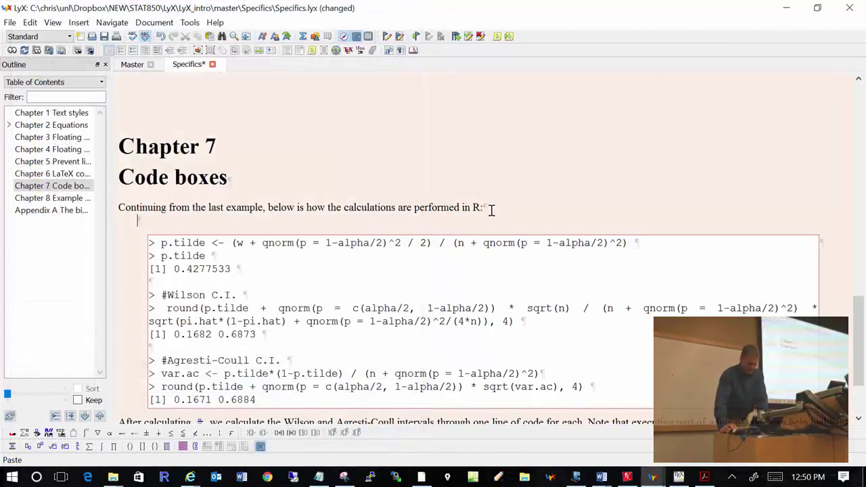
pyautogui.press('BackSpace')
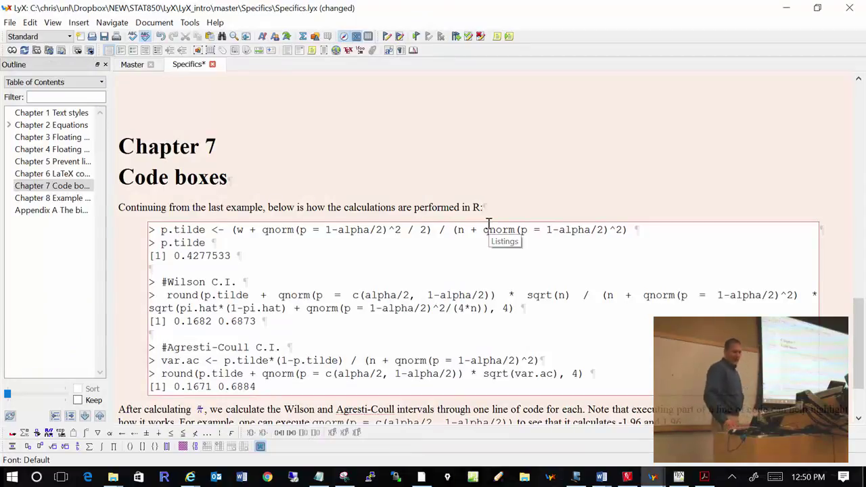
pyautogui.press('Return')
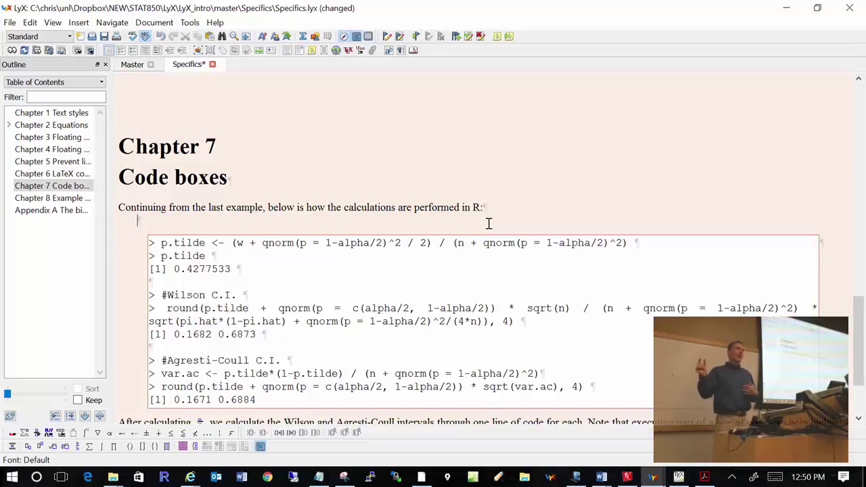
pyautogui.click(311, 320)
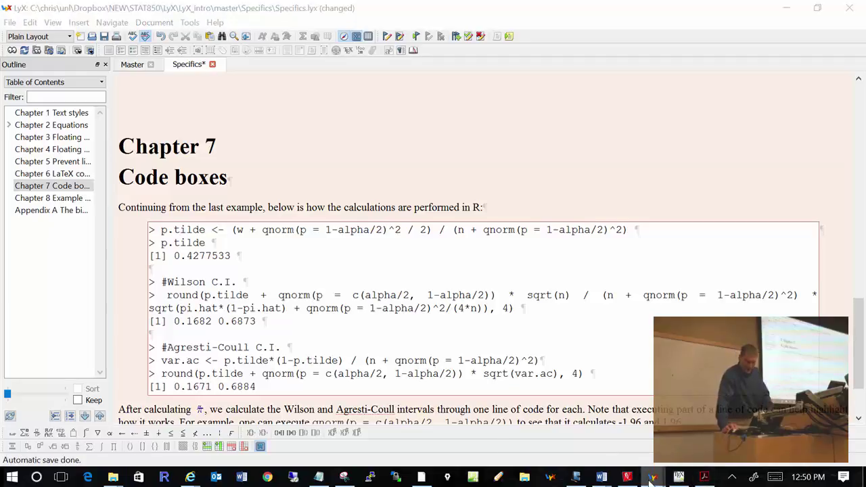
# - Switch to the datastep.20.lyx window, examine its introductory note and SAS program listing boxes through "Re-organizing data", and return to the Specifics document
pyautogui.moveTo(652, 477)
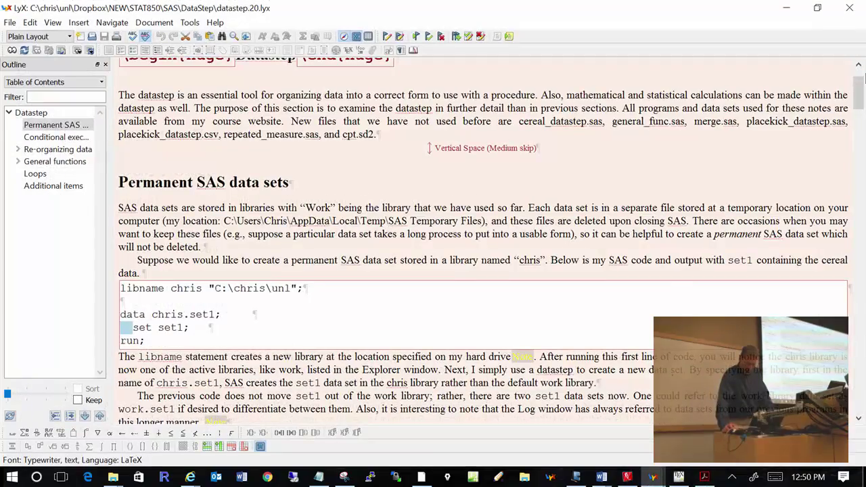
pyautogui.moveTo(858, 97); pyautogui.dragTo(858, 79)
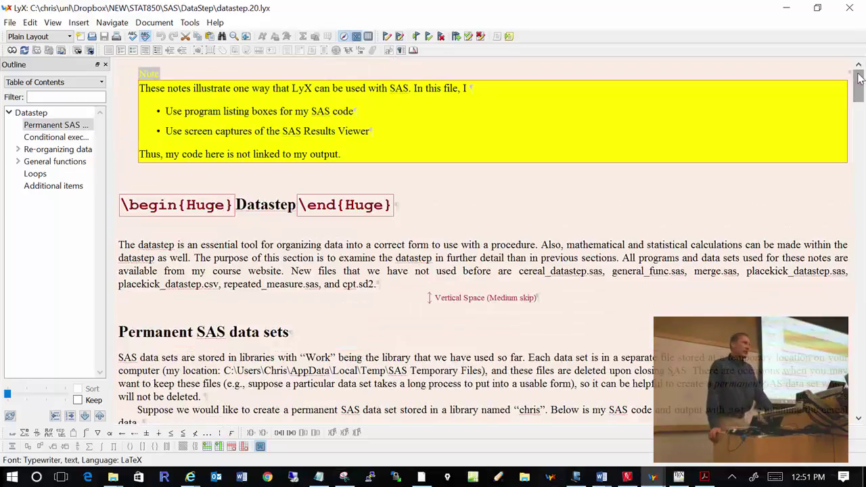
pyautogui.scroll(-3, 685, 183)
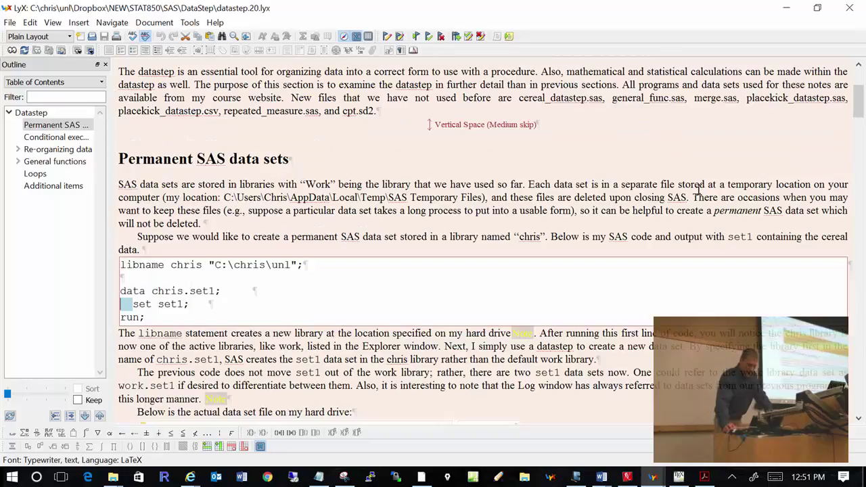
pyautogui.scroll(-2, 690, 197)
pyautogui.click(216, 215)
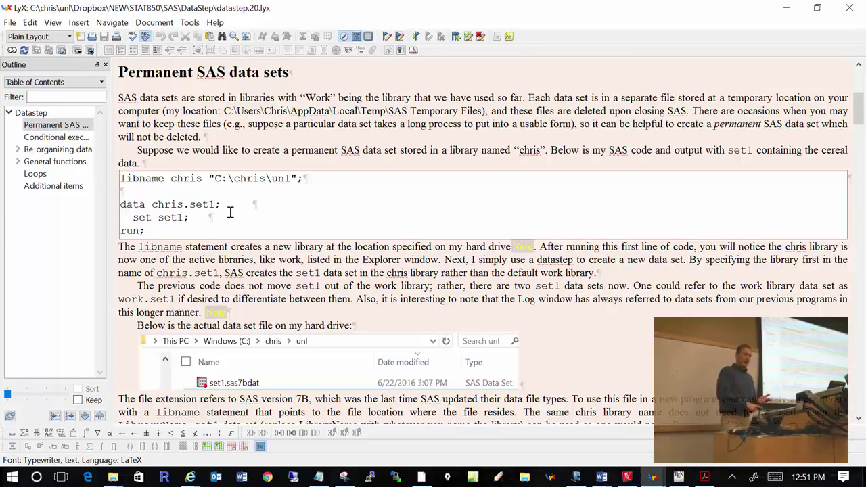
pyautogui.scroll(-10, 230, 212)
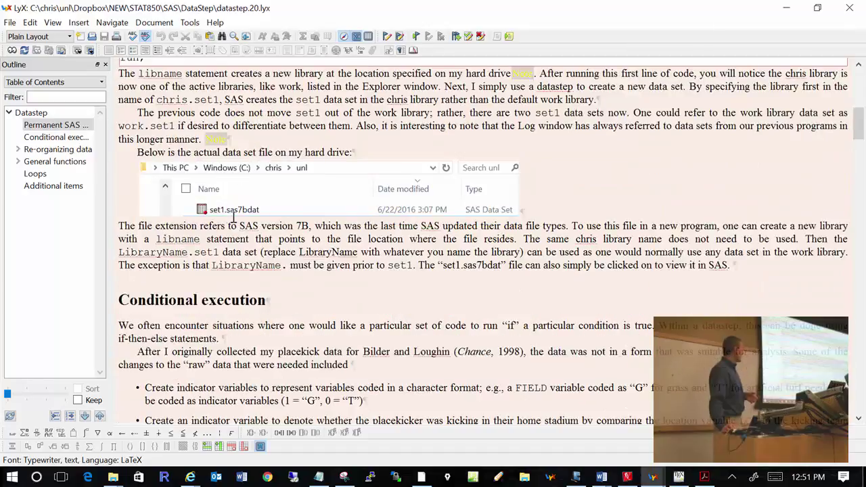
pyautogui.scroll(-3, 236, 224)
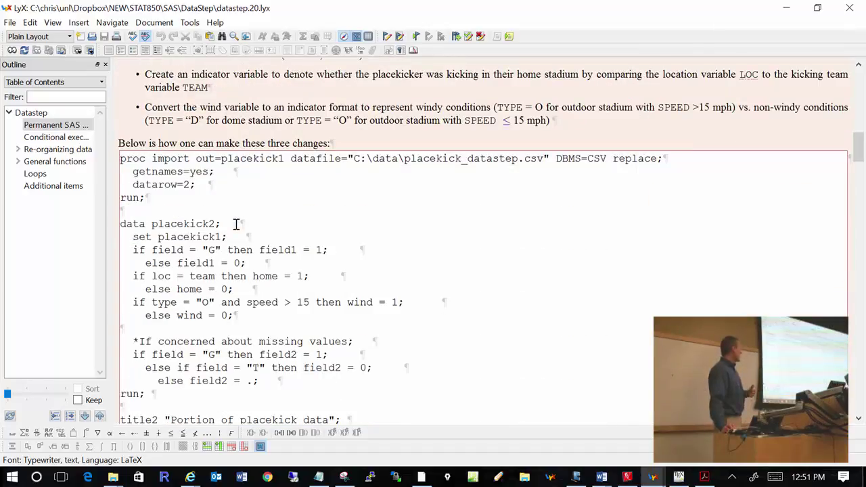
pyautogui.scroll(-3, 243, 224)
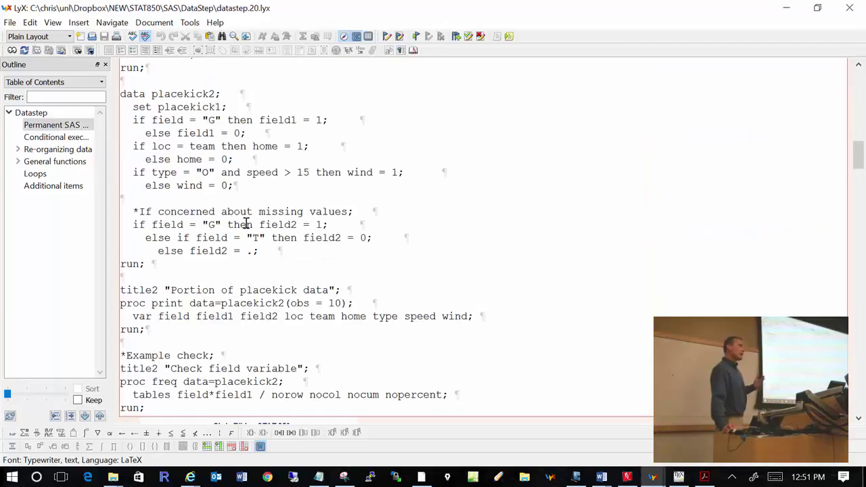
pyautogui.scroll(-10, 245, 223)
pyautogui.scroll(-4, 245, 230)
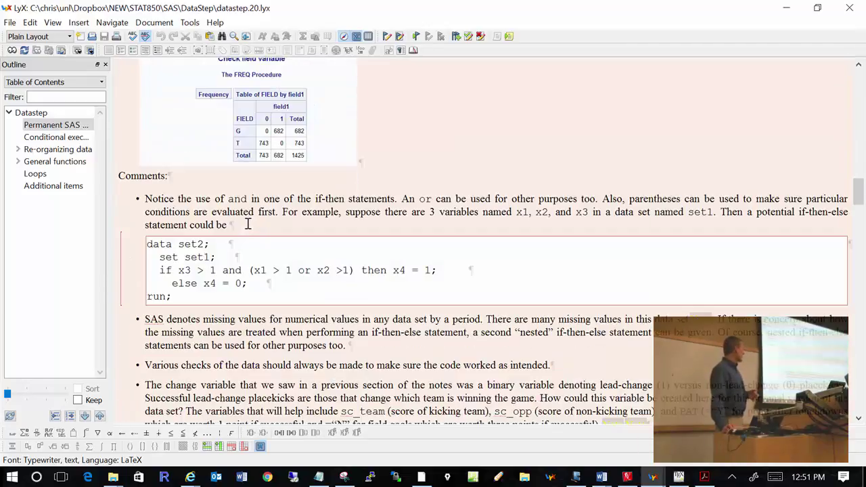
pyautogui.scroll(-6, 248, 218)
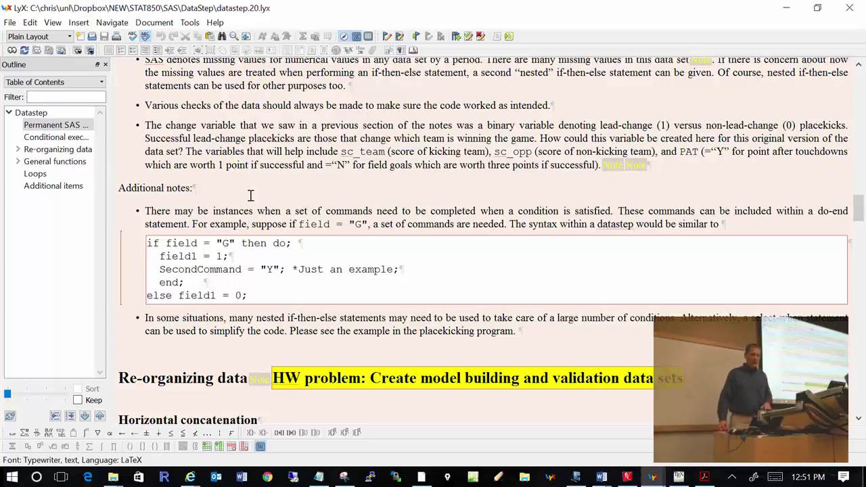
pyautogui.click(785, 9)
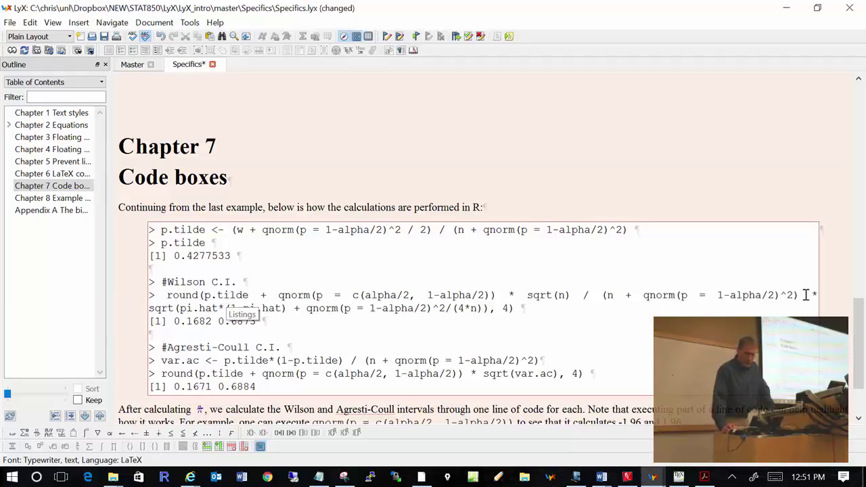
# - Highlight the Wilson C.I. round() command in the code box, compare its line wrapping with Chapter 7 of Master.pdf in Acrobat Reader, and return to LyX
pyautogui.moveTo(167, 296); pyautogui.dragTo(579, 313)
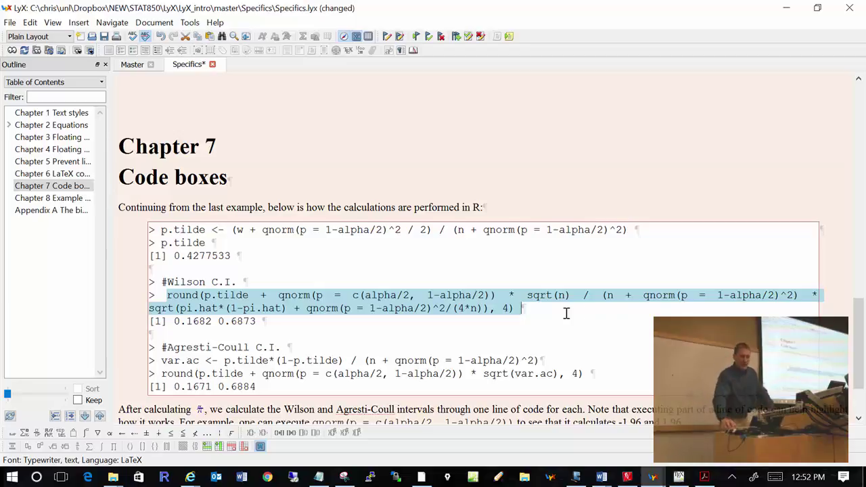
pyautogui.click(704, 476)
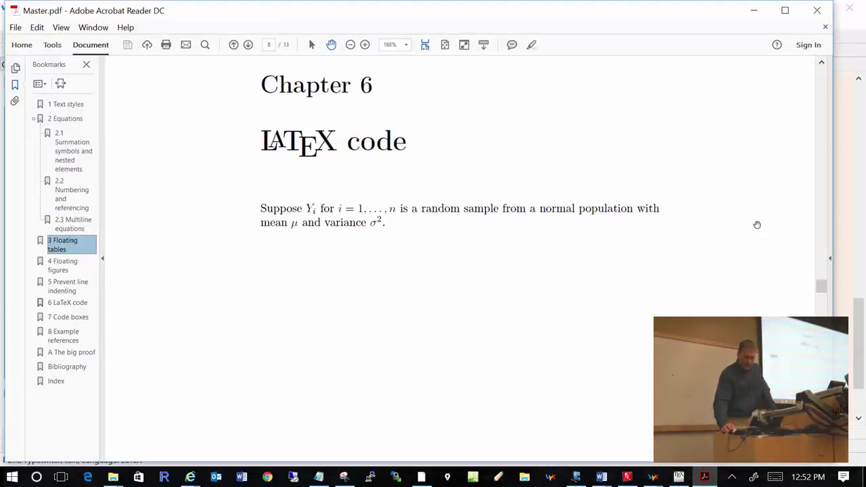
pyautogui.scroll(-3, 466, 257)
pyautogui.scroll(-2, 467, 257)
pyautogui.scroll(-3, 267, 212)
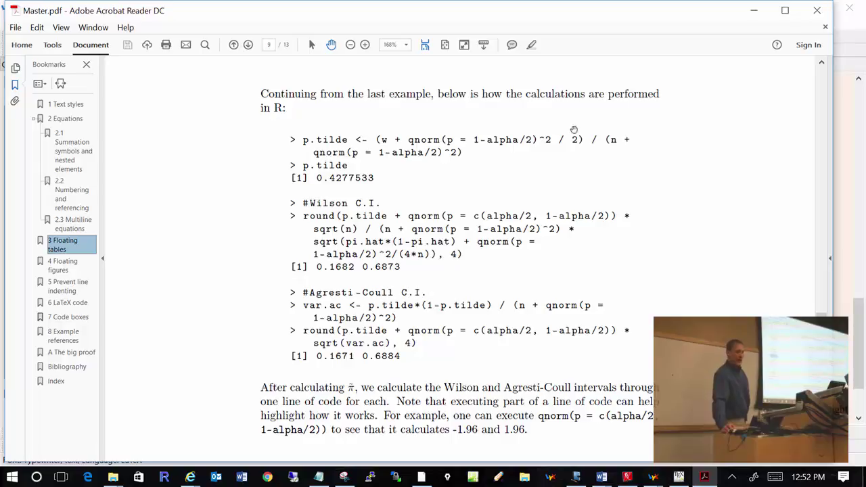
pyautogui.click(753, 10)
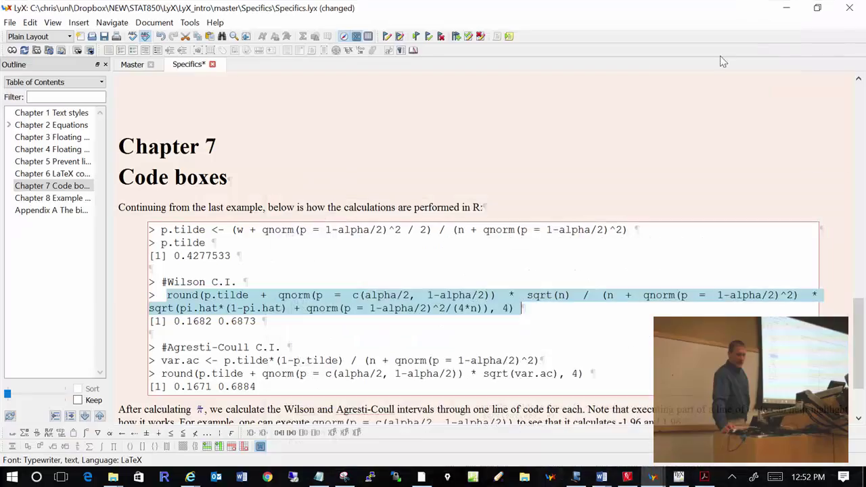
pyautogui.click(540, 310)
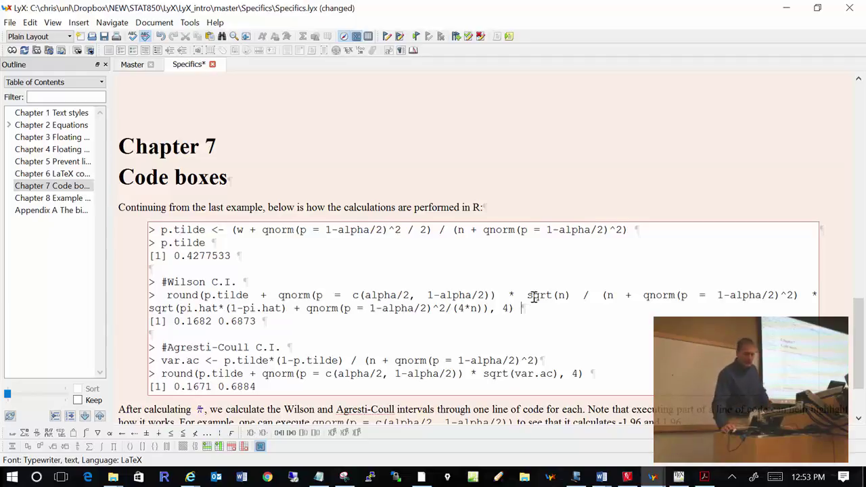
# - Insert a program listing box in a new paragraph after "performed in R:" and fill it with the sample text "sdfasdfsdfsdfsd"
pyautogui.click(510, 209)
pyautogui.press('Return')
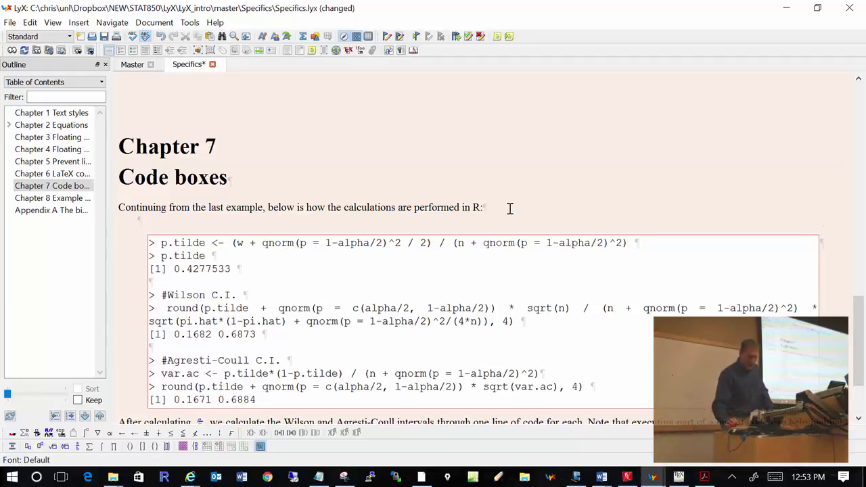
pyautogui.click(79, 23)
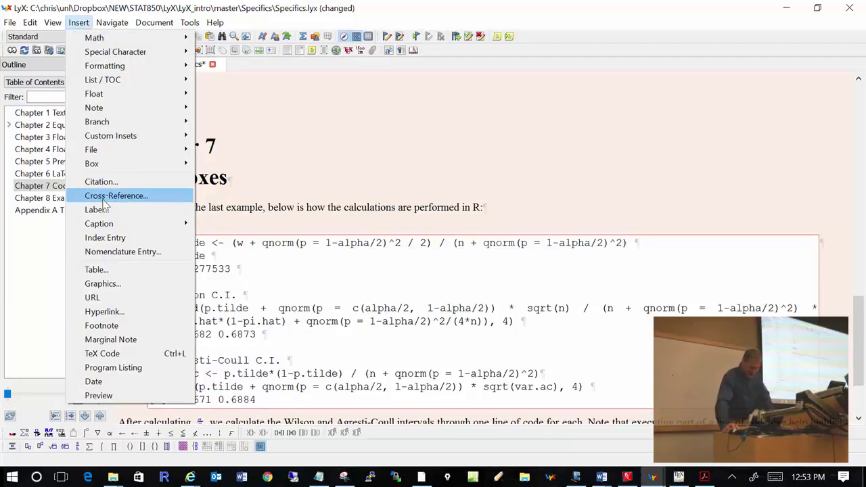
pyautogui.click(125, 366)
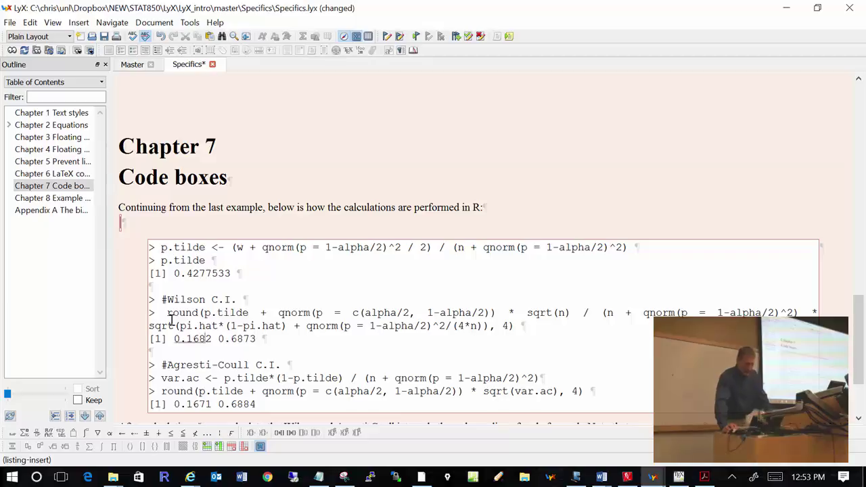
pyautogui.write('sdfasdfsdfsdfsd')
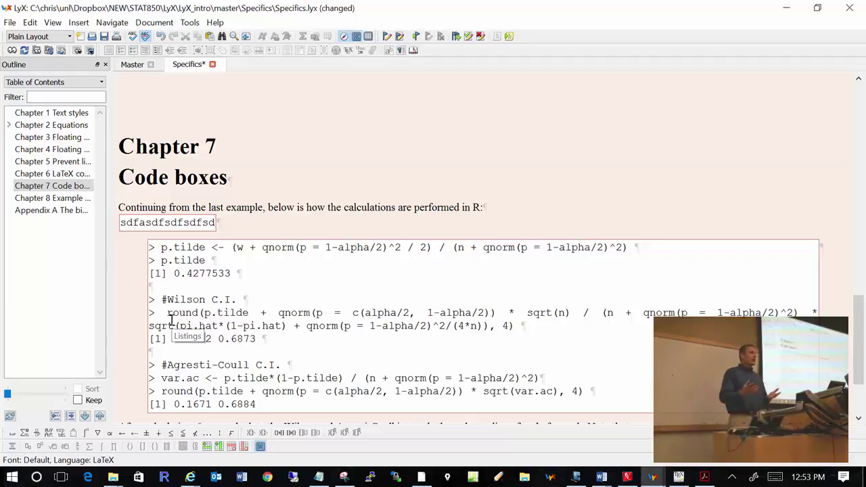
# - Delete the sample program listing box and the empty paragraph above the R code box
pyautogui.click(631, 249)
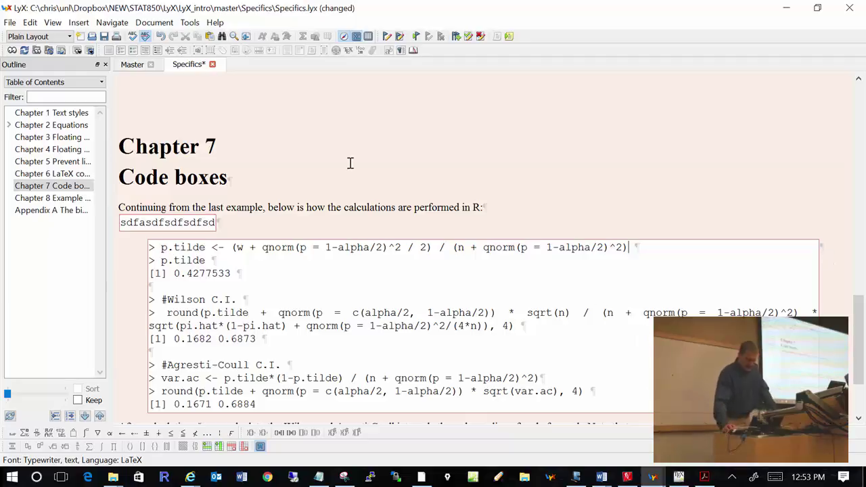
pyautogui.click(279, 211)
pyautogui.click(273, 224)
pyautogui.press('BackSpace')
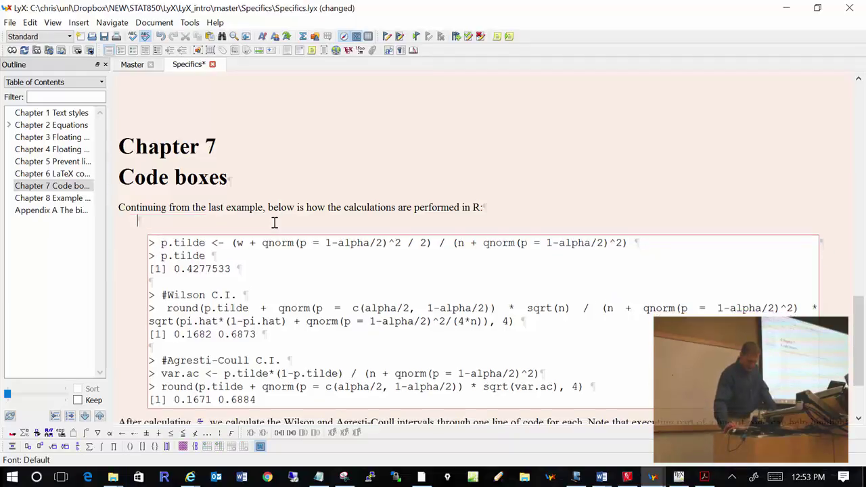
pyautogui.press('BackSpace')
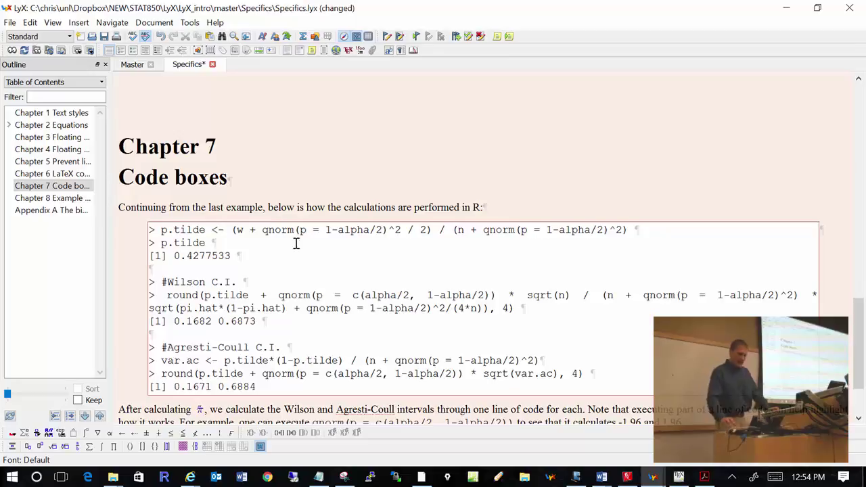
# - Switch to LyX_intro1per.pdf in PDF Annotator and find the notes on program listing boxes and the R code example on page 25
pyautogui.click(627, 477)
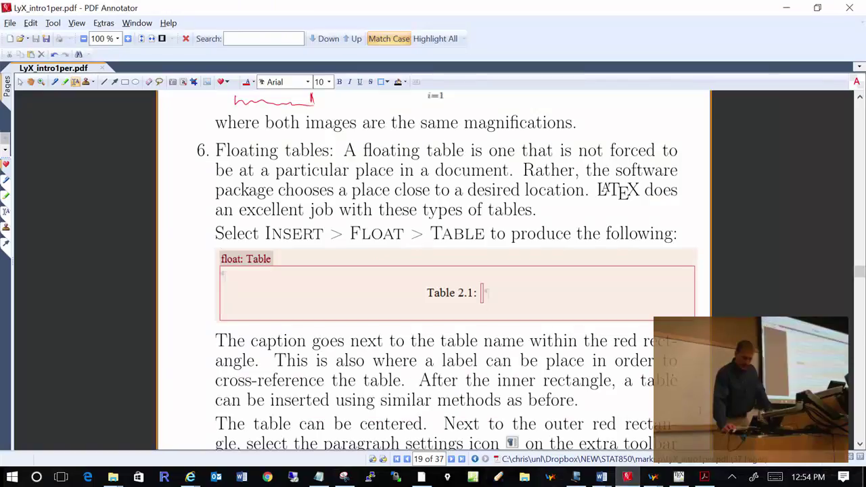
pyautogui.scroll(-15, 860, 424)
pyautogui.scroll(-12, 861, 425)
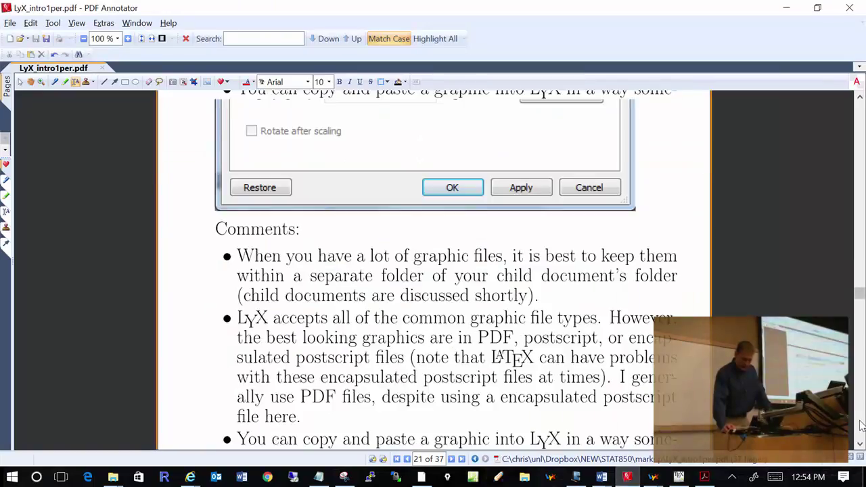
pyautogui.scroll(-5, 860, 425)
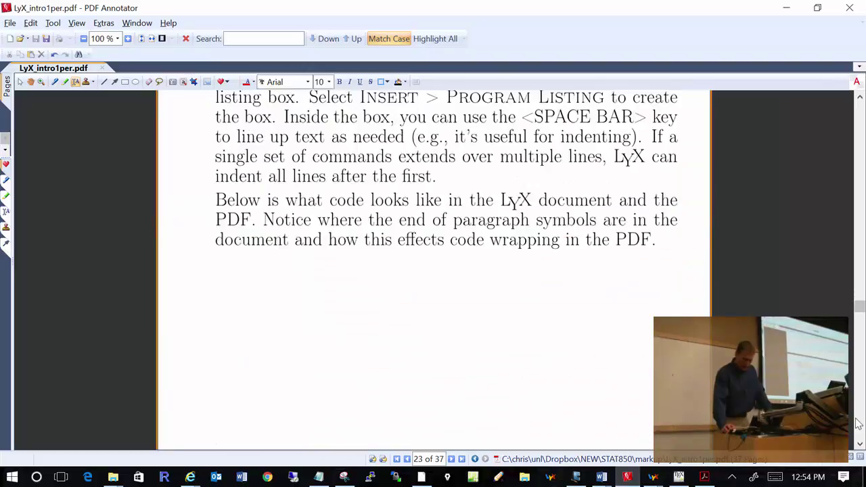
pyautogui.scroll(-8, 859, 415)
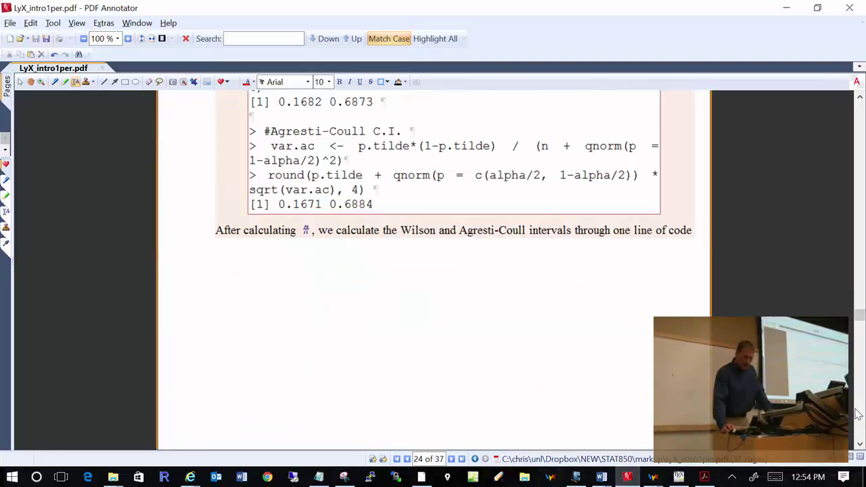
pyautogui.scroll(-5, 858, 417)
pyautogui.scroll(-10, 856, 419)
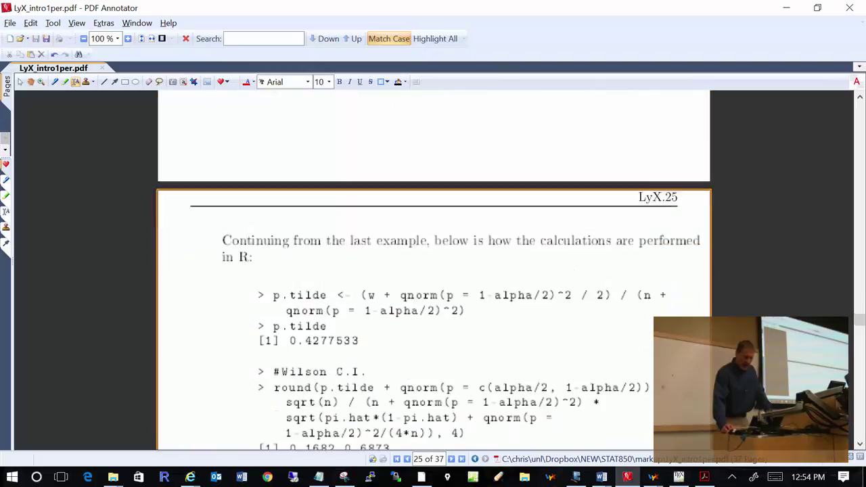
# - Bracket the \lstset options block on page 25 with the pen, underline \lstset and basicstyle, and circle \small
pyautogui.scroll(-1, 856, 419)
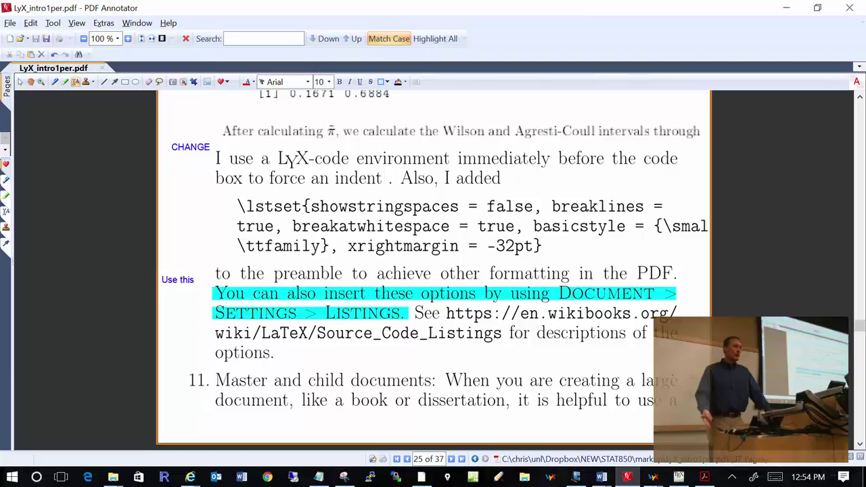
pyautogui.hotkey('ctrl', '1')
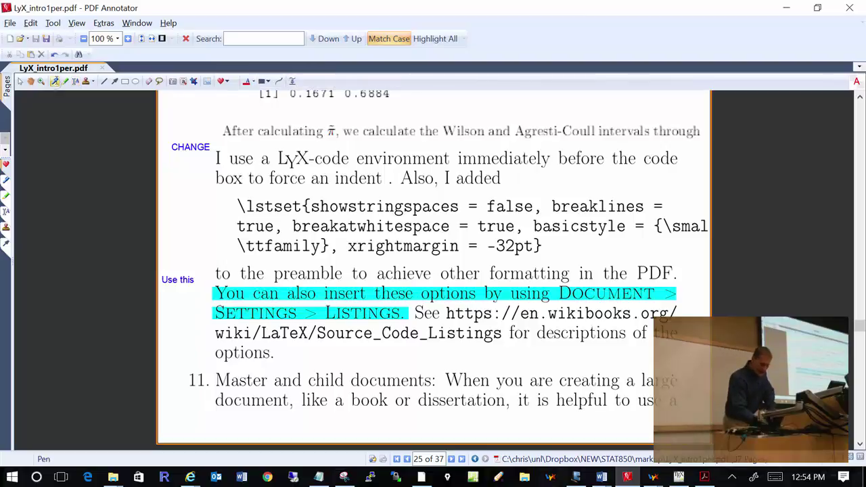
pyautogui.moveTo(255, 184)
pyautogui.mouseDown()
pyautogui.moveTo(209, 237)
pyautogui.moveTo(267, 252)
pyautogui.mouseUp()
pyautogui.moveTo(680, 186)
pyautogui.mouseDown()
pyautogui.moveTo(695, 191)
pyautogui.moveTo(650, 262)
pyautogui.mouseUp()
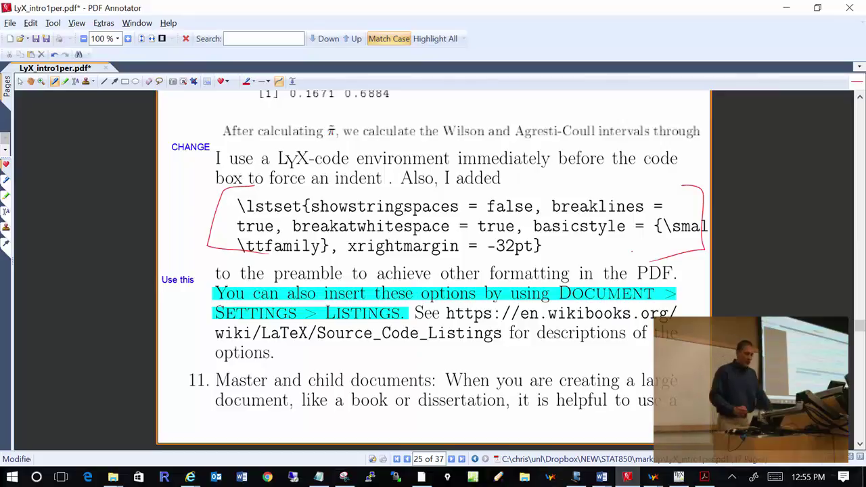
pyautogui.moveTo(235, 217); pyautogui.dragTo(300, 212)
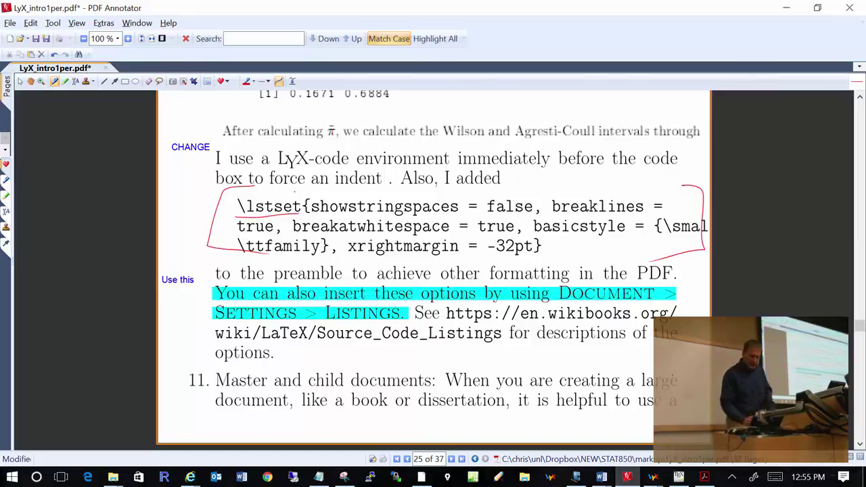
pyautogui.moveTo(538, 234); pyautogui.dragTo(629, 232)
pyautogui.moveTo(696, 213)
pyautogui.mouseDown()
pyautogui.moveTo(659, 227)
pyautogui.moveTo(702, 215)
pyautogui.mouseUp()
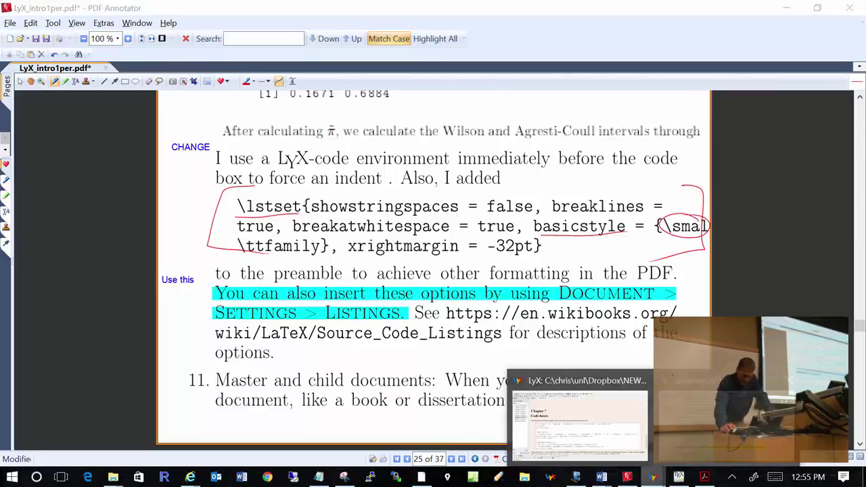
# - Switch to LyX, check the LaTeX preamble in the Specifics document settings, and close the settings
pyautogui.click(653, 477)
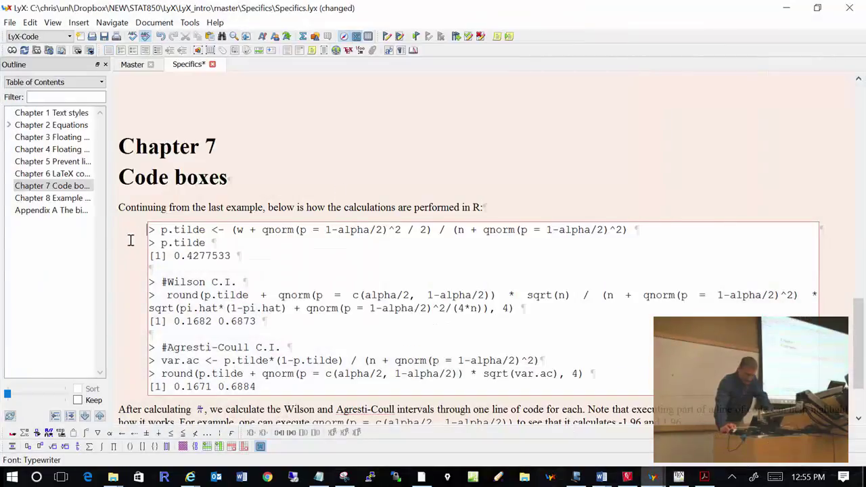
pyautogui.click(154, 23)
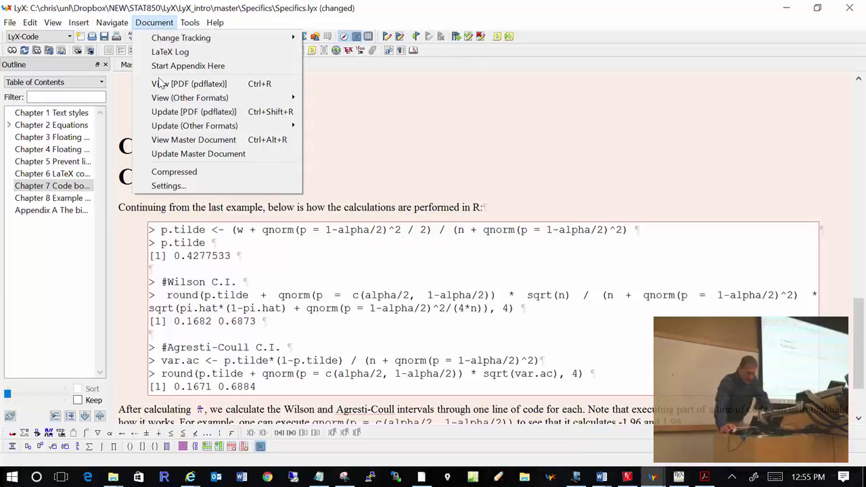
pyautogui.click(169, 187)
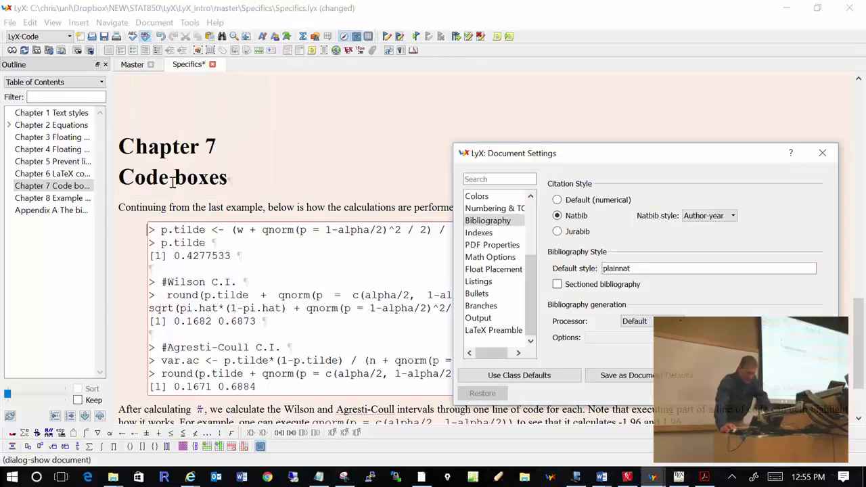
pyautogui.click(499, 332)
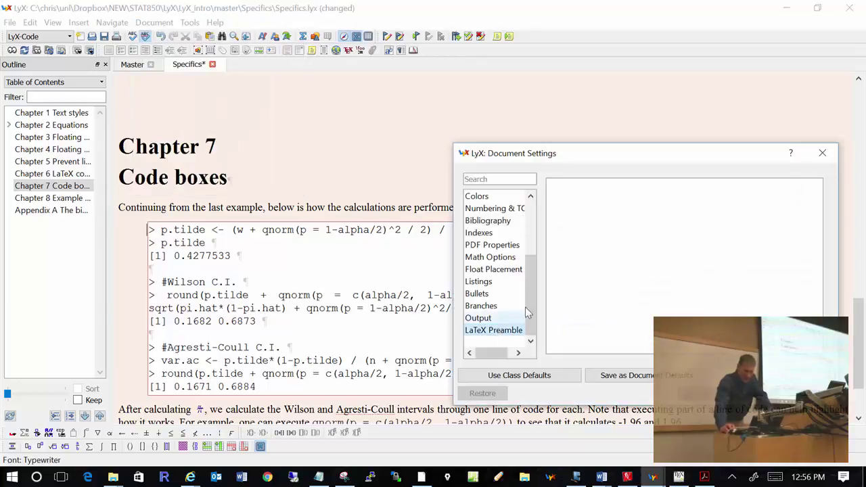
pyautogui.press('Escape')
# - View the LaTeX preamble and the listings parameters in the document settings of Master.lyx
pyautogui.click(132, 64)
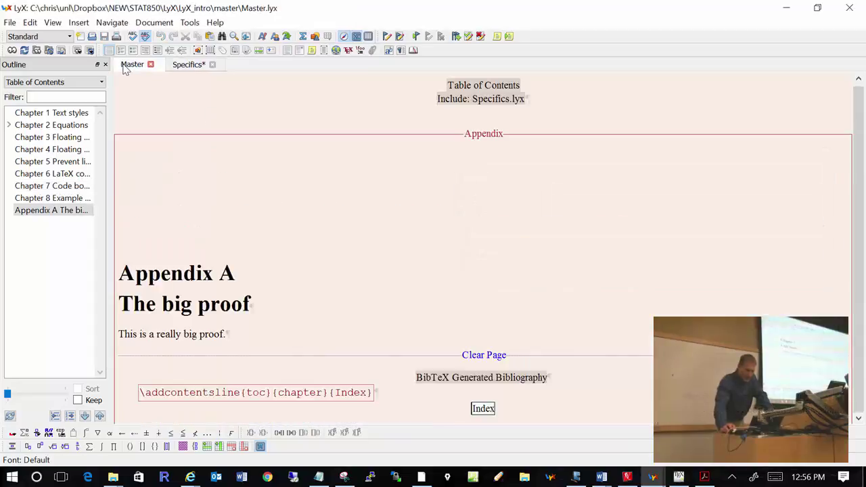
pyautogui.click(154, 22)
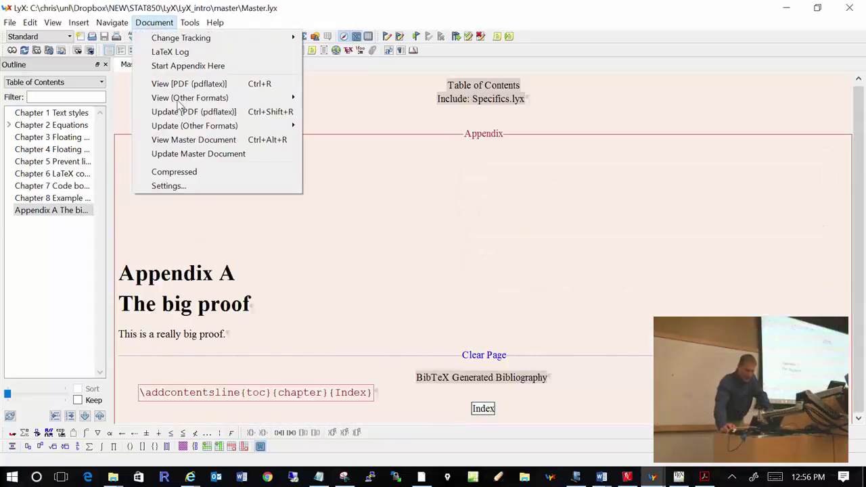
pyautogui.click(188, 190)
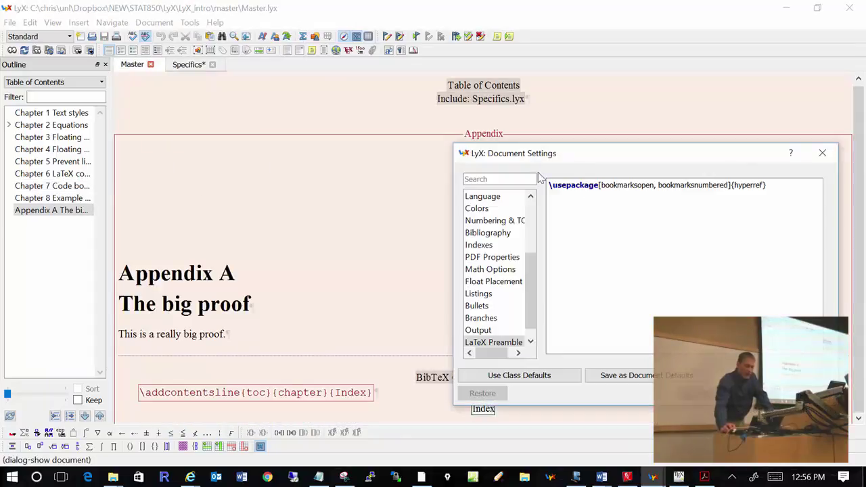
pyautogui.moveTo(529, 305)
pyautogui.mouseDown()
pyautogui.moveTo(532, 270)
pyautogui.moveTo(530, 318)
pyautogui.mouseUp()
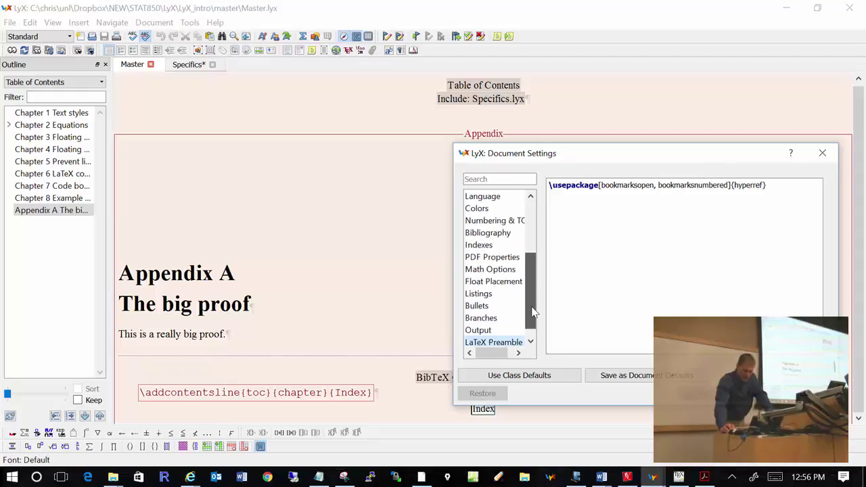
pyautogui.click(497, 296)
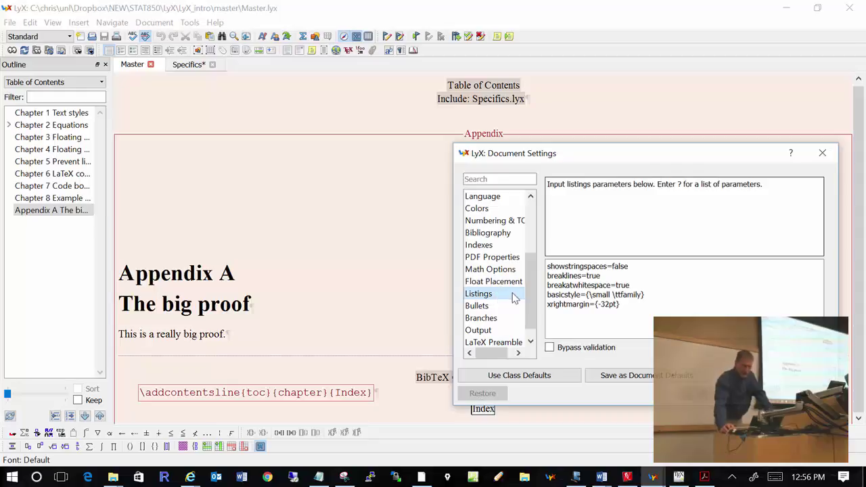
# - Highlight all the listings parameters and the \ttfamily part of basicstyle, close the settings, and return to the Specifics document
pyautogui.click(637, 304)
pyautogui.moveTo(637, 304); pyautogui.dragTo(539, 263)
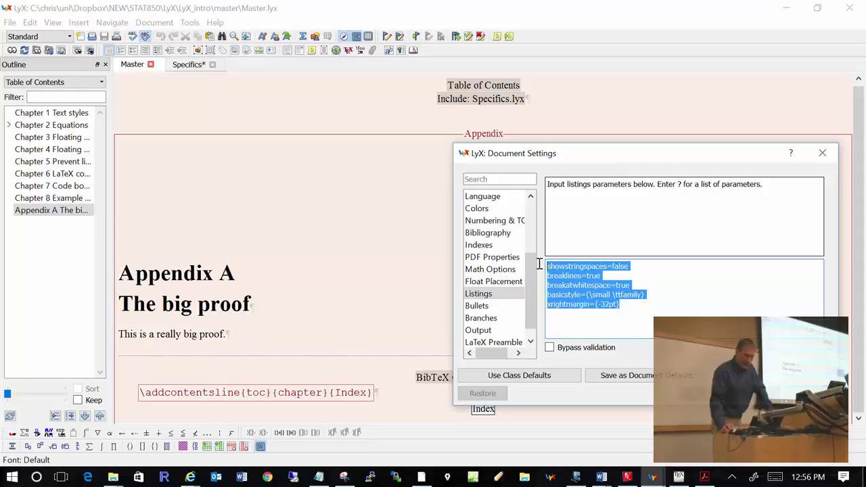
pyautogui.click(682, 315)
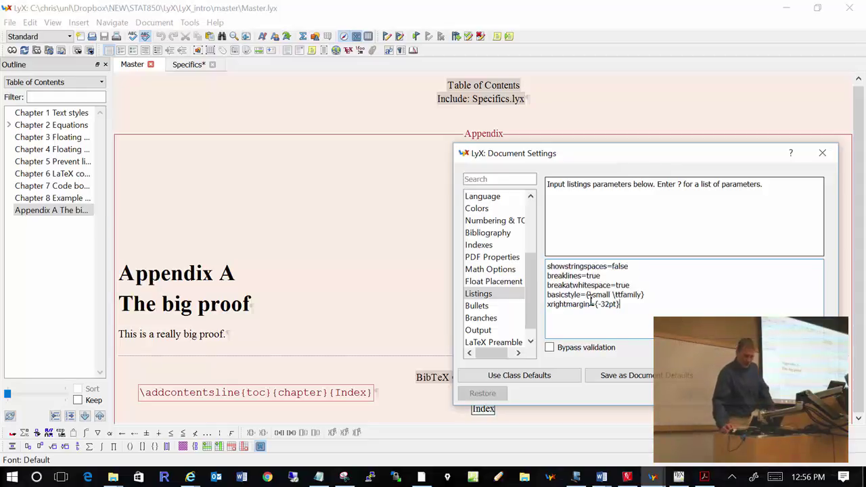
pyautogui.moveTo(589, 295); pyautogui.dragTo(644, 295)
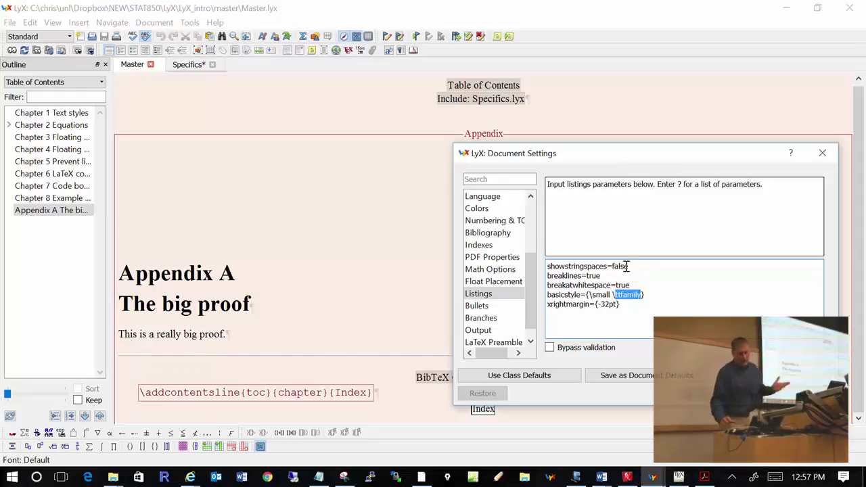
pyautogui.click(704, 393)
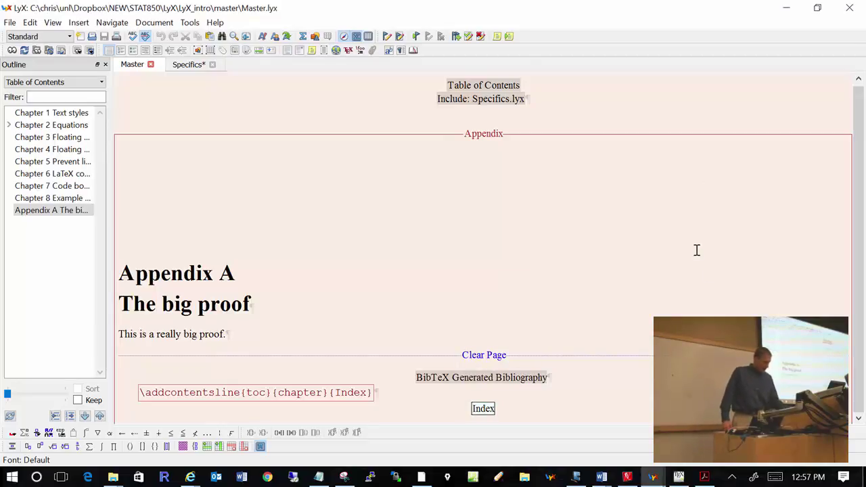
pyautogui.click(184, 65)
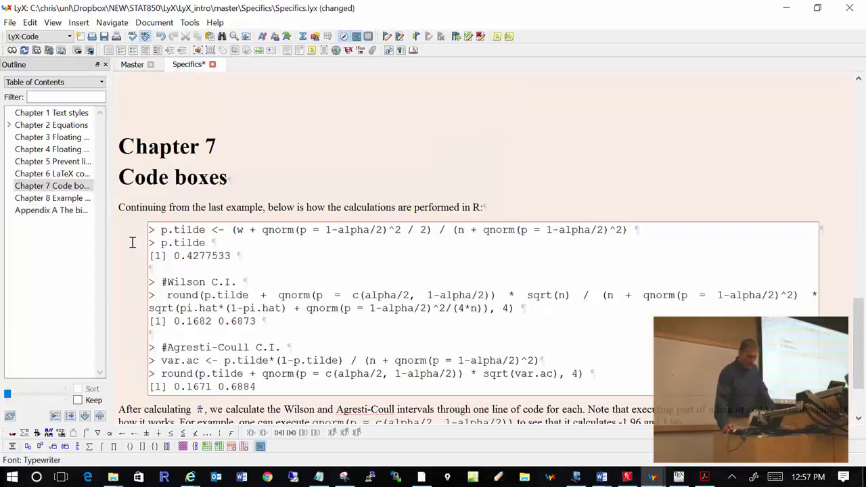
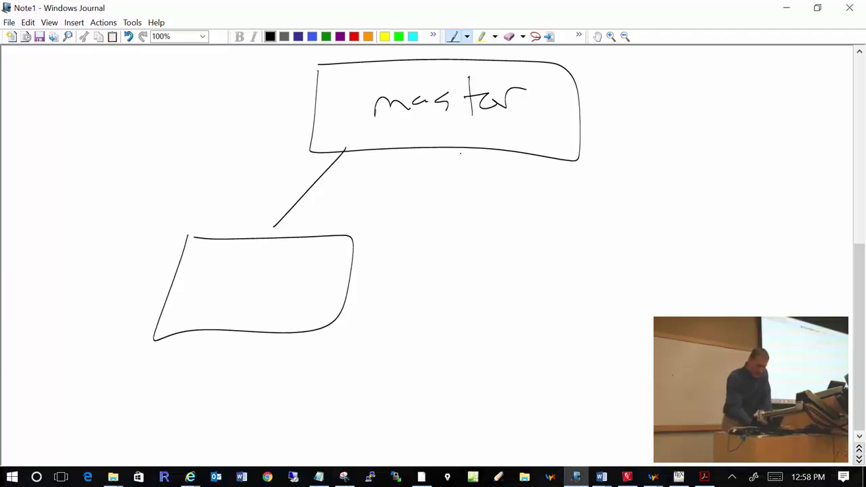
# - Add two more child boxes connected to the master box in the Windows Journal diagram, and minimize the window
pyautogui.moveTo(554, 151)
pyautogui.mouseDown()
pyautogui.moveTo(670, 362)
pyautogui.moveTo(605, 302)
pyautogui.mouseUp()
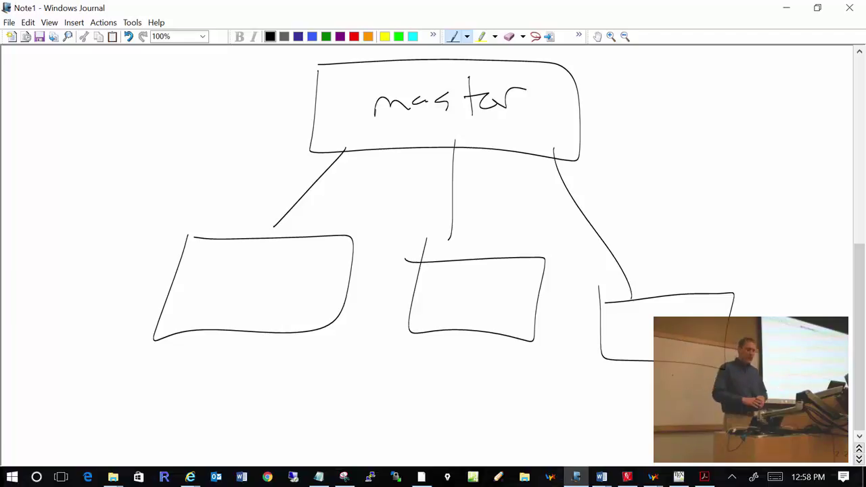
pyautogui.click(786, 7)
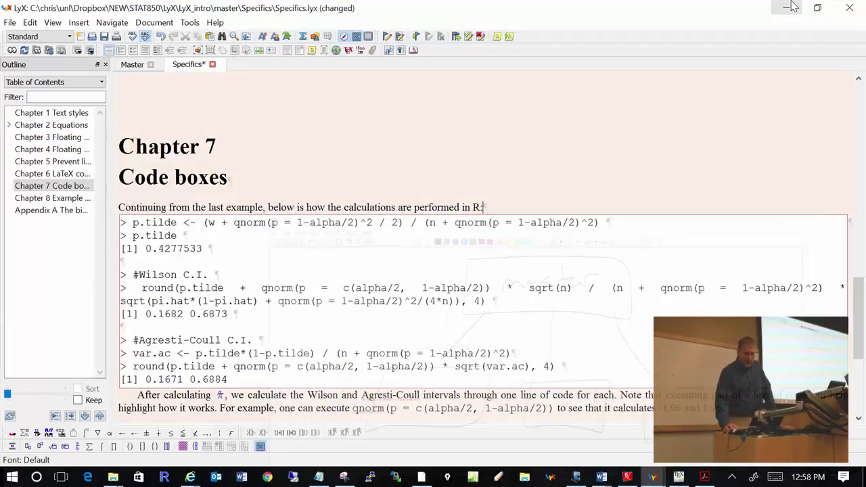
# - Start inserting a child document before the Specifics.lyx include in Master.lyx, look at the include types, and cancel
pyautogui.click(132, 65)
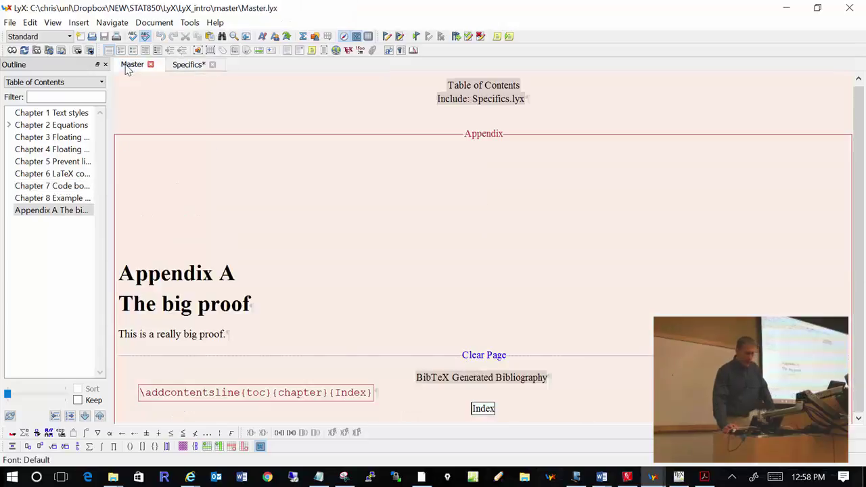
pyautogui.click(419, 102)
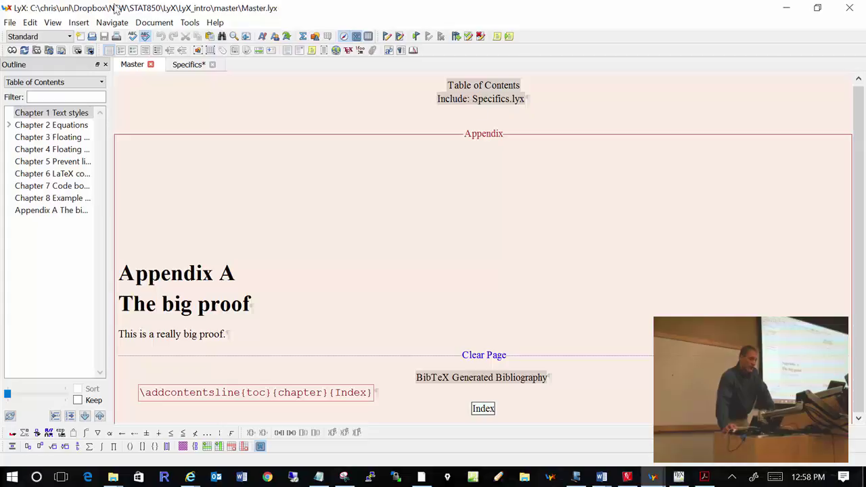
pyautogui.click(84, 24)
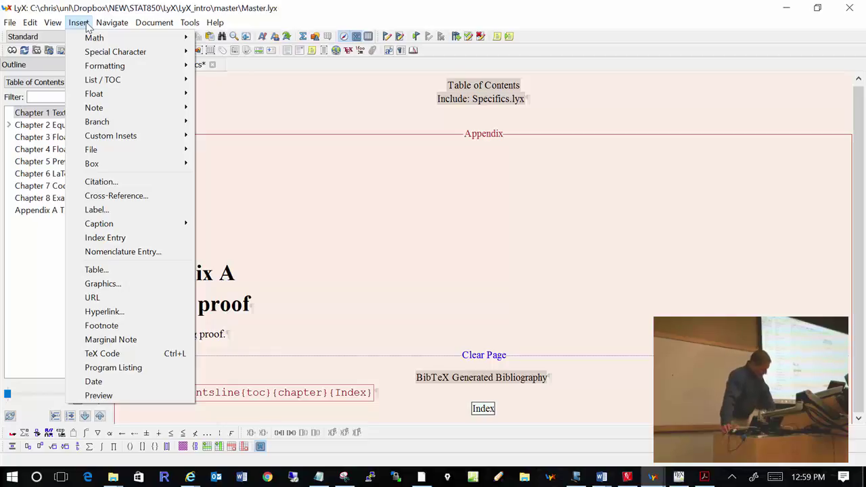
pyautogui.moveTo(62, 19)
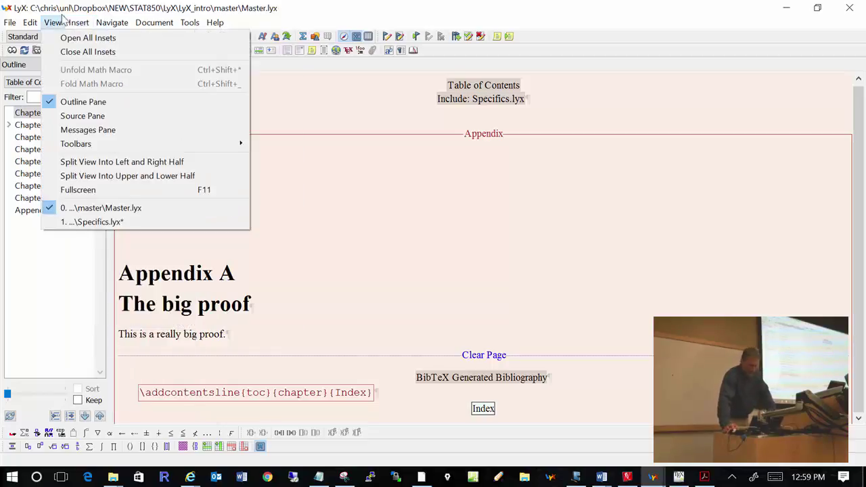
pyautogui.moveTo(115, 156)
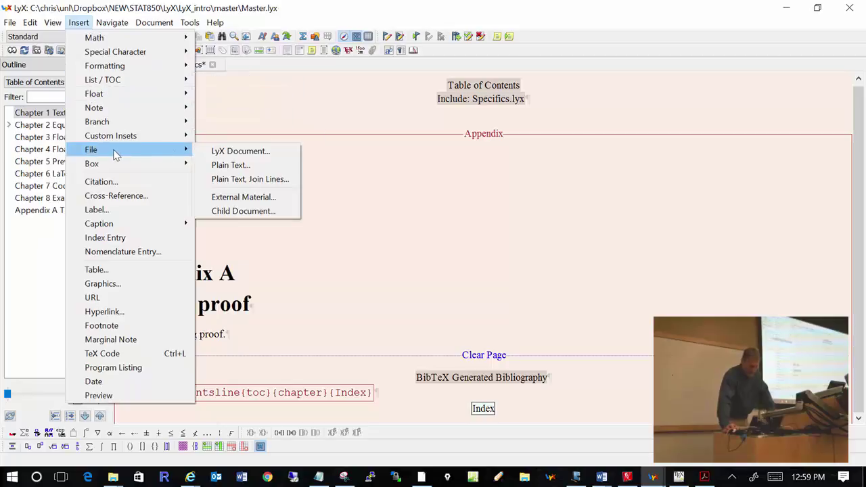
pyautogui.click(256, 216)
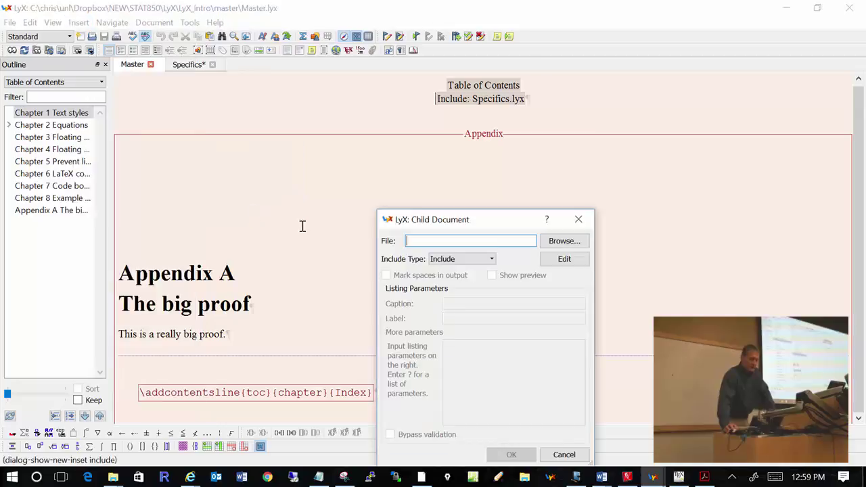
pyautogui.moveTo(464, 221); pyautogui.dragTo(360, 140)
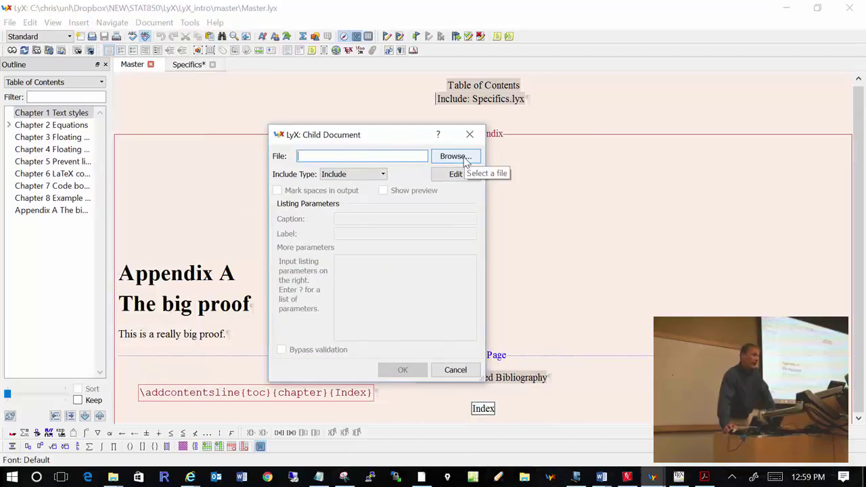
pyautogui.click(381, 175)
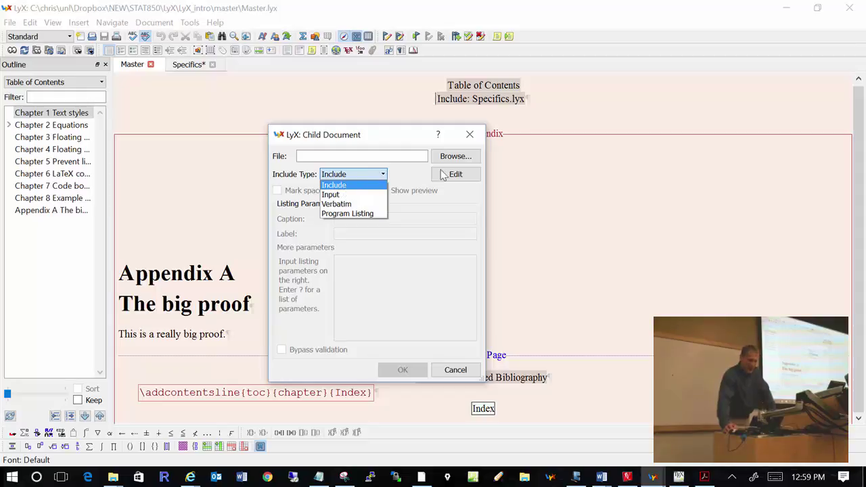
pyautogui.click(459, 371)
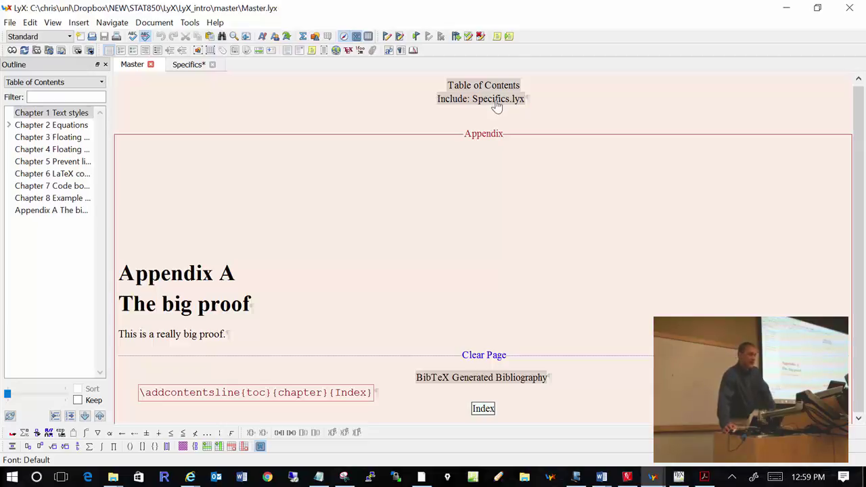
# - Inspect the child document settings of the existing Specifics.lyx include, close them, and return to the Specifics document
pyautogui.click(548, 99)
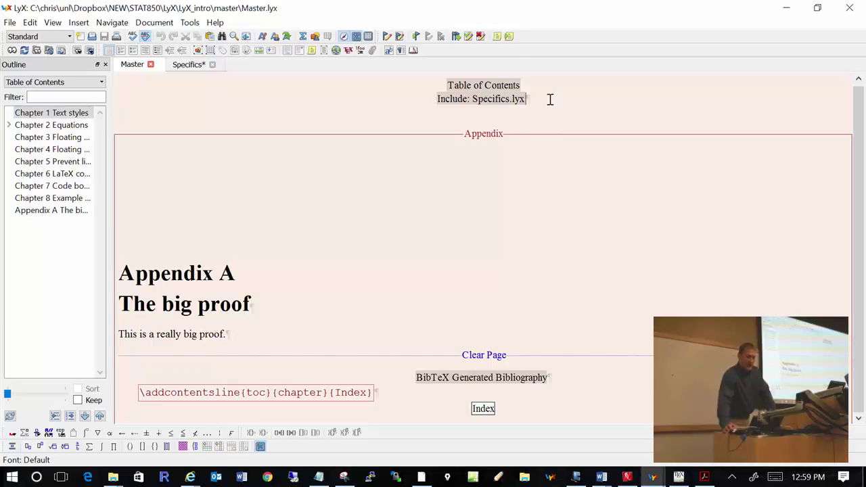
pyautogui.click(496, 108)
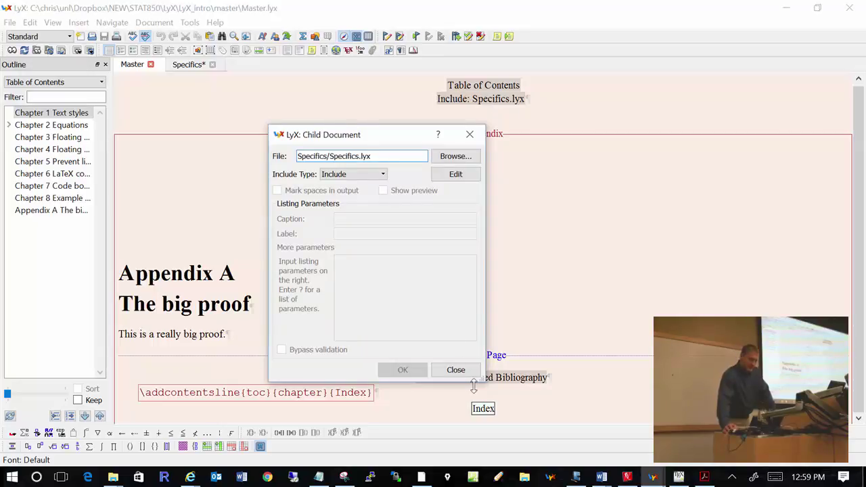
pyautogui.click(456, 370)
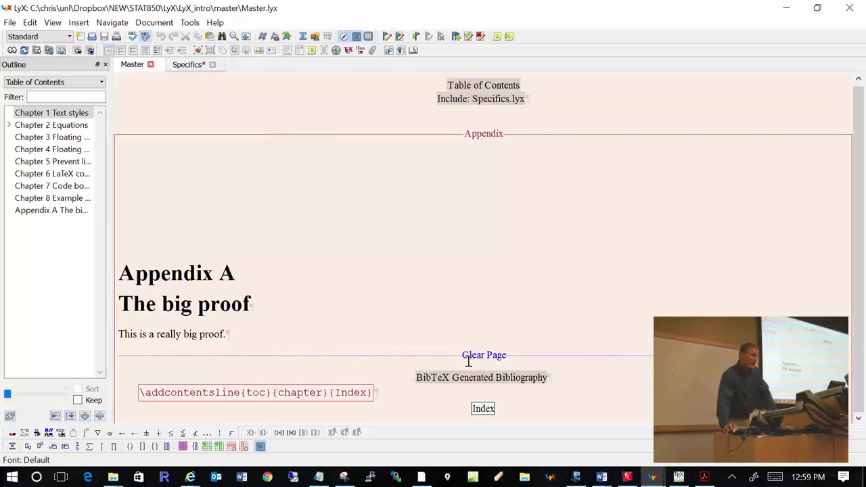
pyautogui.click(192, 68)
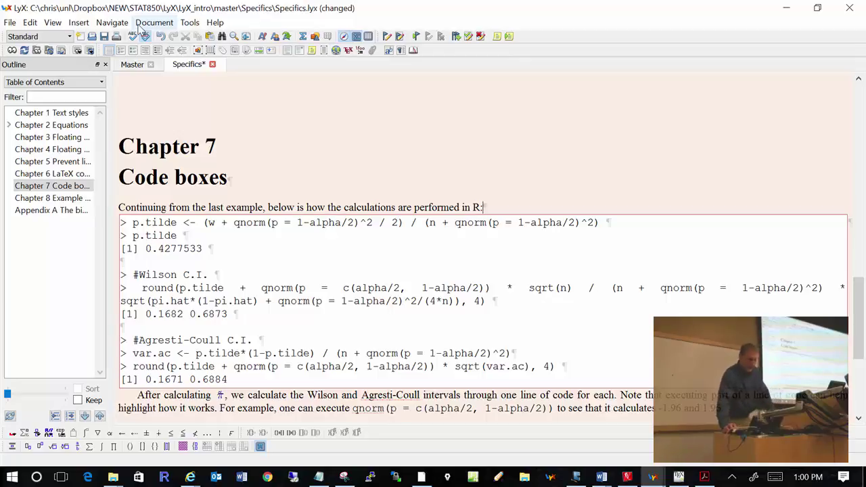
# - Open the Specifics document's settings and inspect its document class options, including the default master document
pyautogui.click(162, 28)
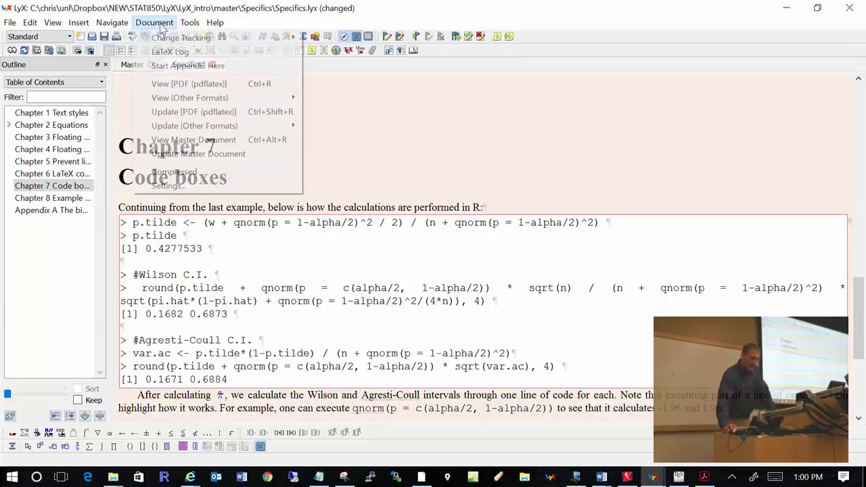
pyautogui.click(207, 186)
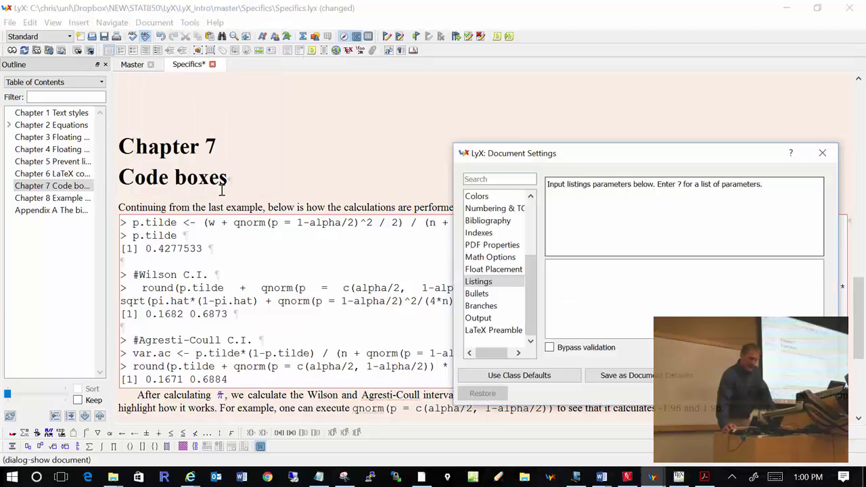
pyautogui.click(483, 330)
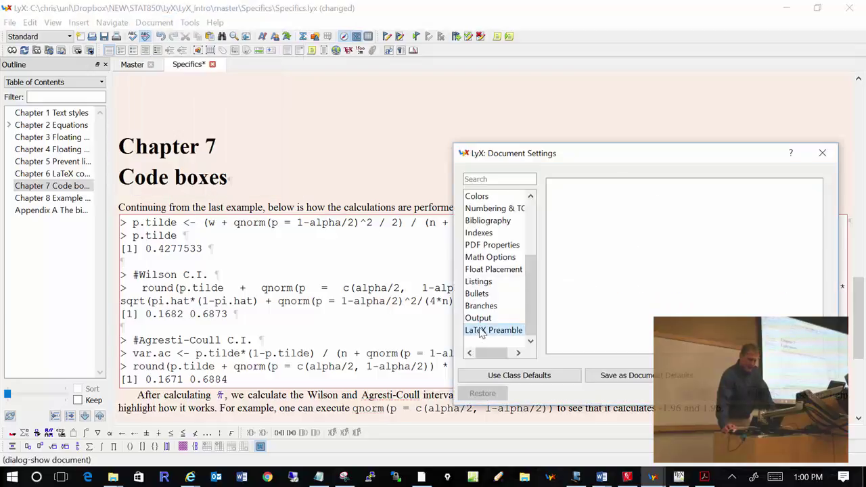
pyautogui.moveTo(525, 268); pyautogui.dragTo(527, 208)
pyautogui.click(507, 199)
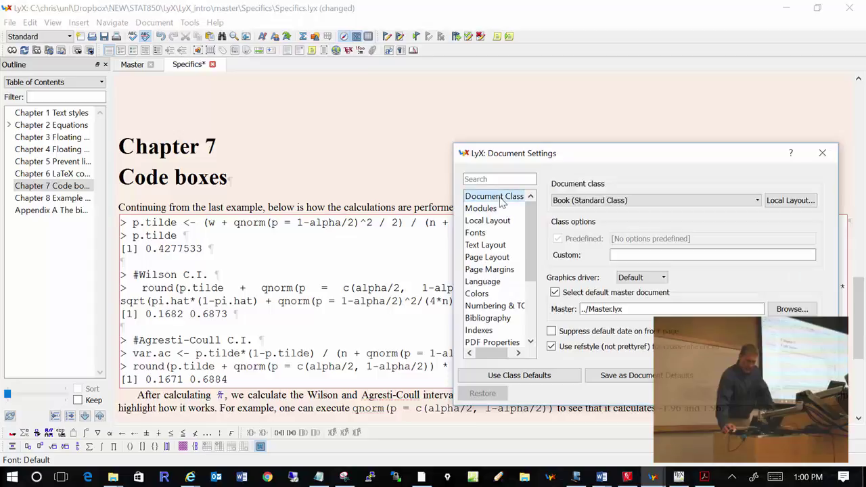
pyautogui.moveTo(571, 159); pyautogui.dragTo(314, 82)
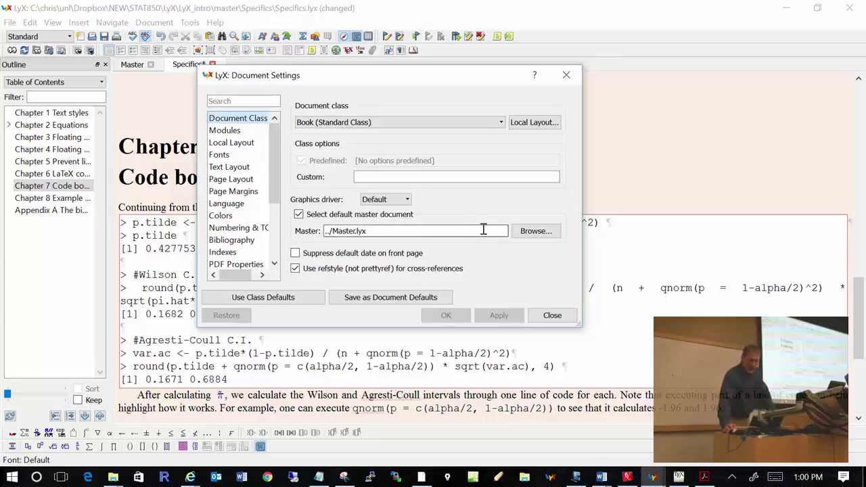
# - Browse for the default master document, cancel the file selection, and place the cursor after ../Master.lyx
pyautogui.click(535, 231)
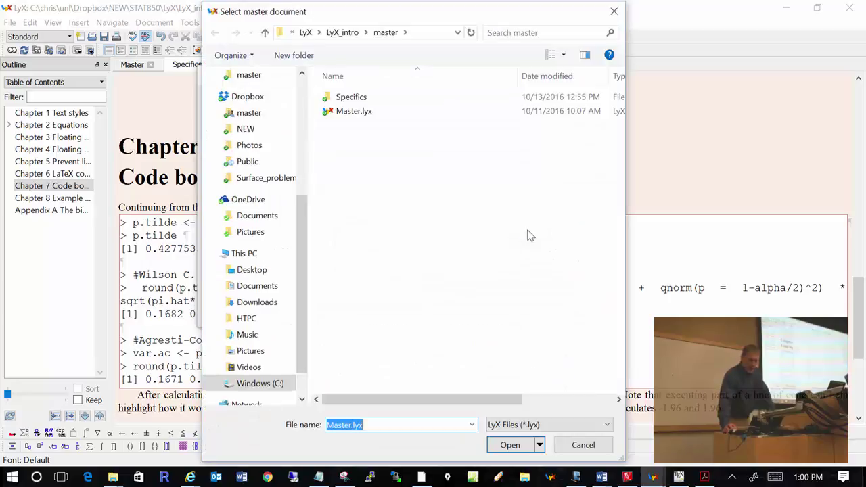
pyautogui.click(581, 444)
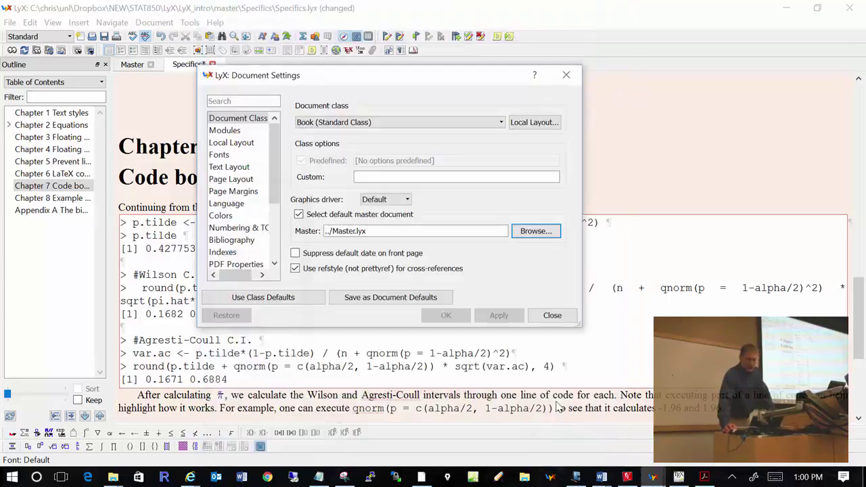
pyautogui.click(378, 231)
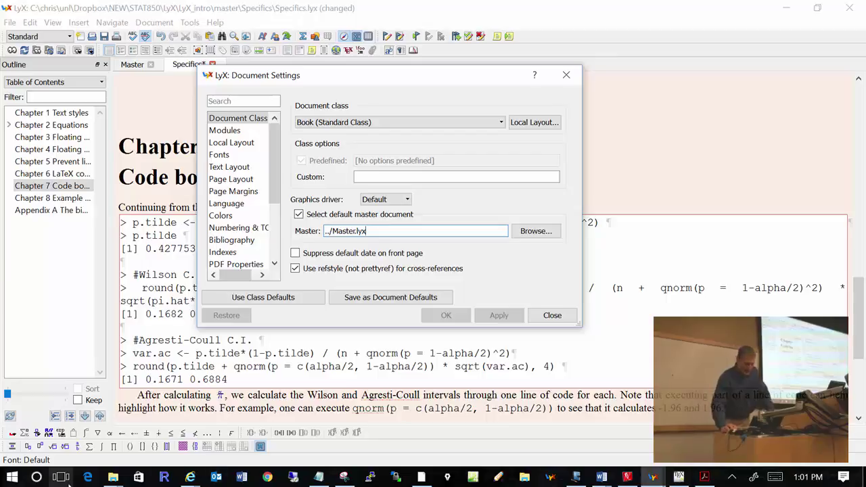
# - In File Explorer, compare the locations of Master.lyx and Specifics.lyx in the master and Specifics folders, and return to the document settings
pyautogui.moveTo(109, 478)
pyautogui.click(534, 433)
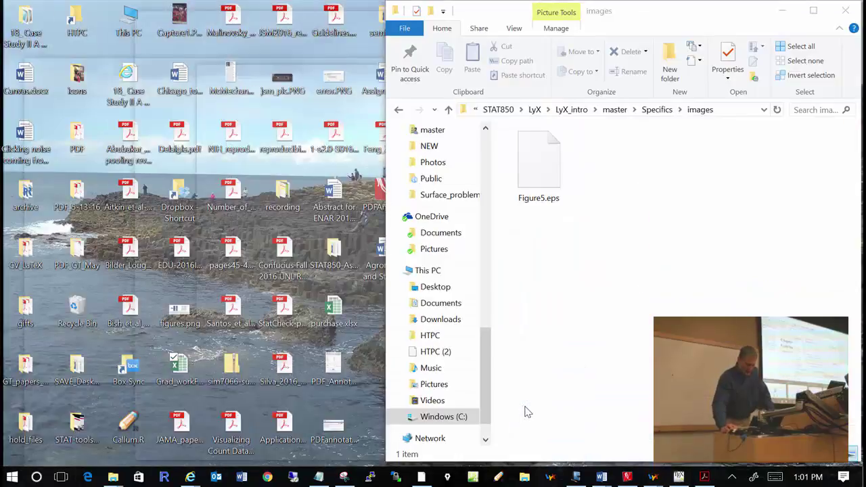
pyautogui.click(614, 109)
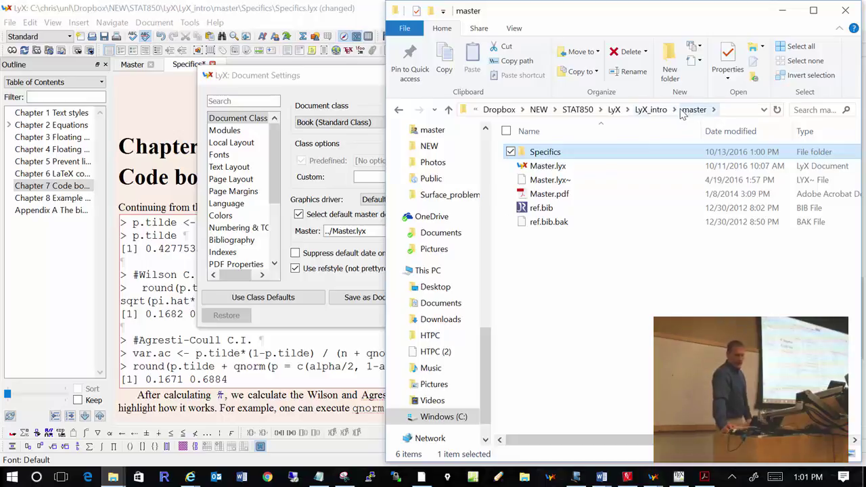
pyautogui.doubleClick(550, 156)
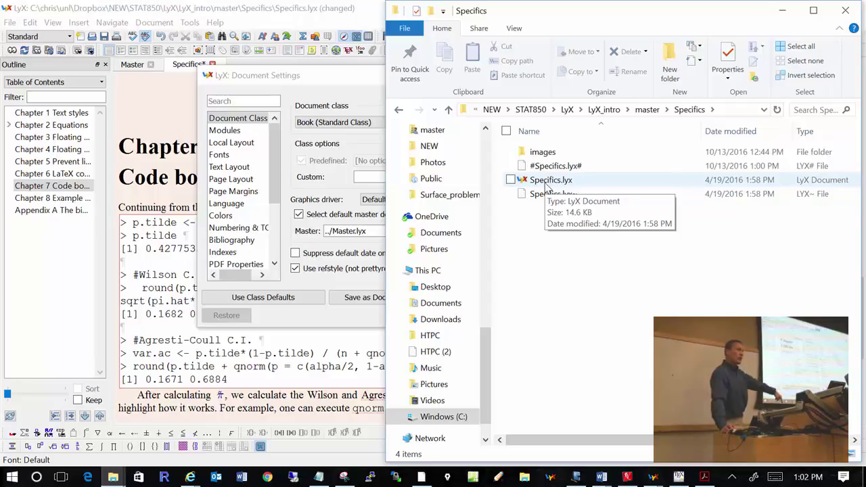
pyautogui.click(646, 110)
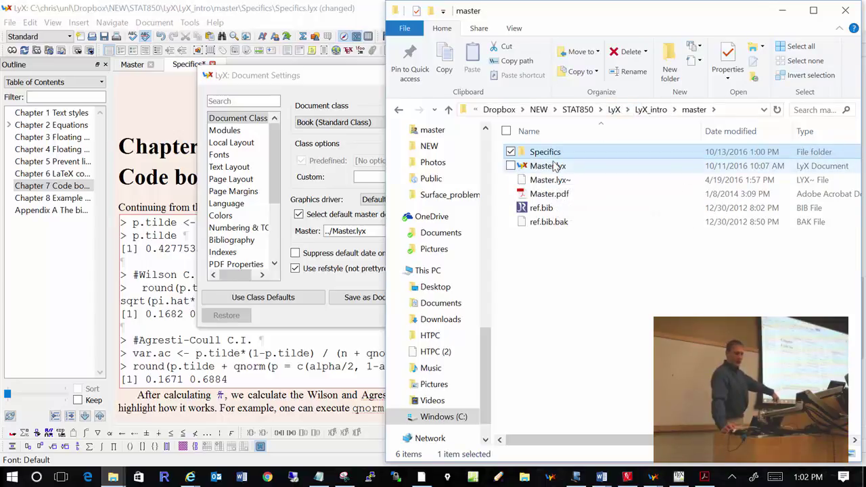
pyautogui.click(332, 74)
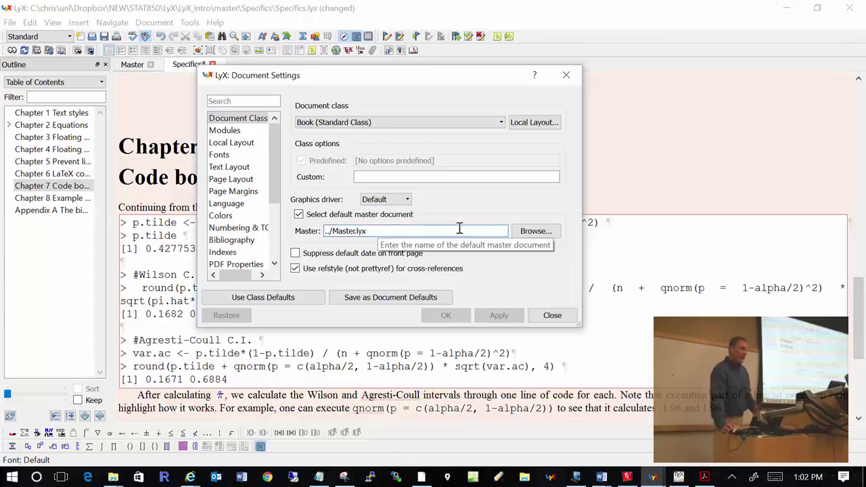
# - Try replacing the relative part of the default master path with the full master folder path copied from File Explorer
pyautogui.click(113, 477)
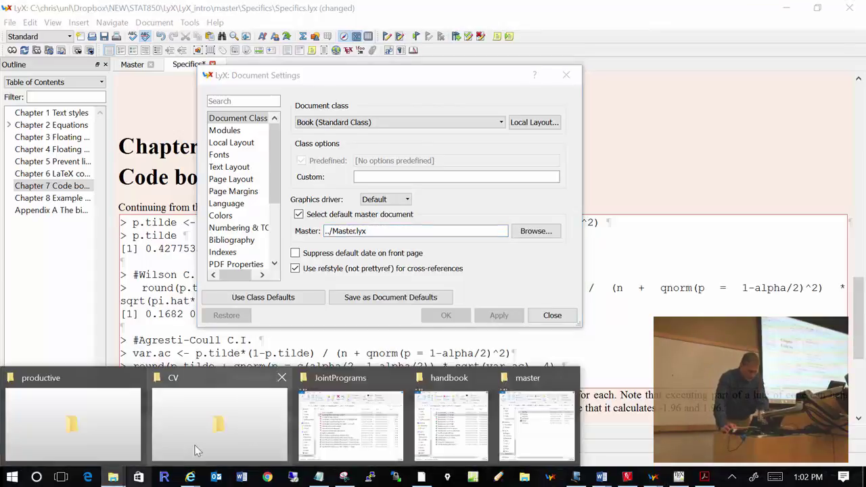
pyautogui.click(517, 421)
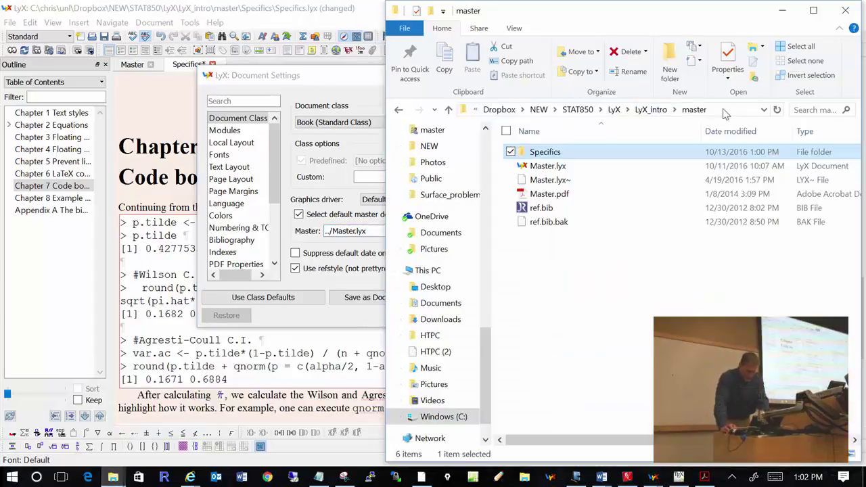
pyautogui.click(724, 114)
pyautogui.hotkey('ctrl', 'c')
pyautogui.click(377, 232)
pyautogui.moveTo(376, 232); pyautogui.dragTo(326, 231)
pyautogui.click(325, 231)
pyautogui.hotkey('ctrl', 'a')
pyautogui.hotkey('ctrl', 'v')
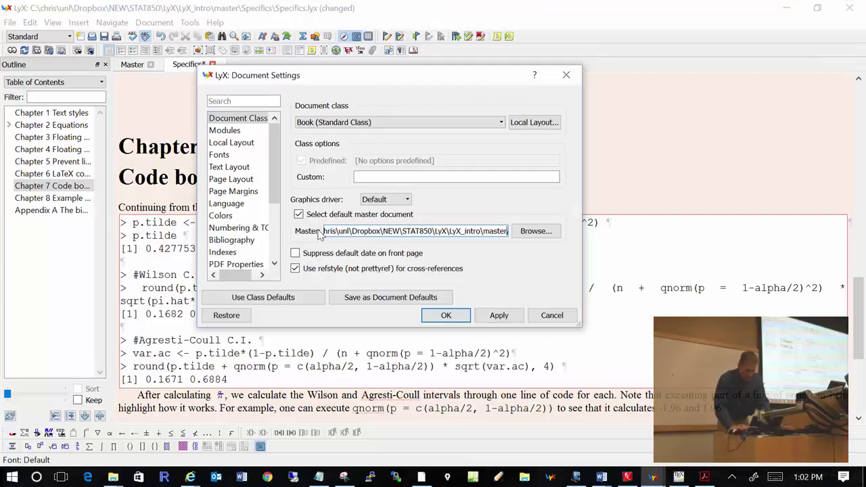
# - Delete the folder path in front of /Master.lyx and cancel the document settings
pyautogui.doubleClick(343, 232)
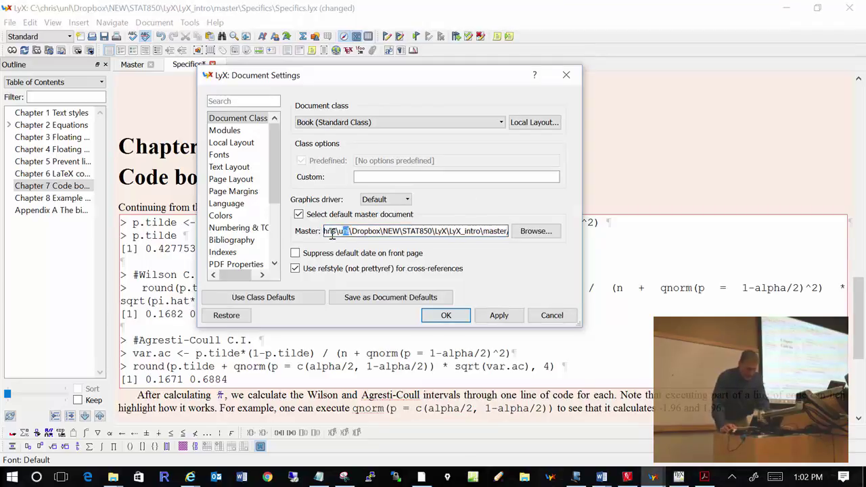
pyautogui.moveTo(331, 233); pyautogui.dragTo(274, 237)
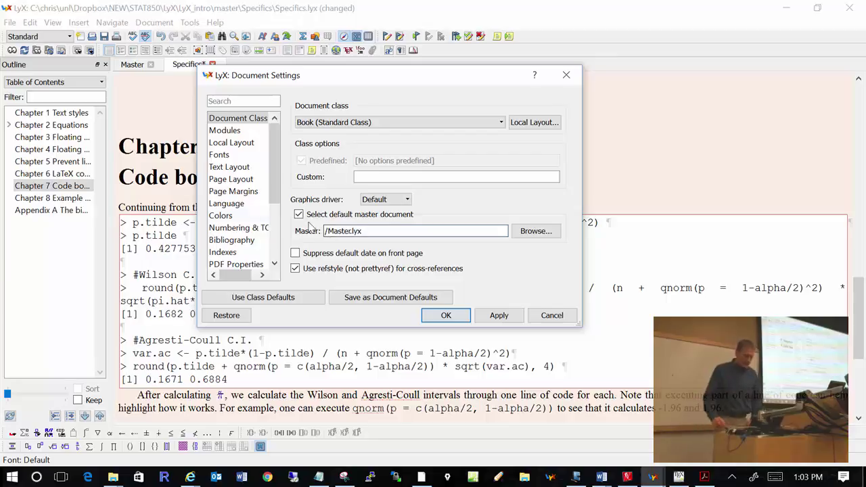
pyautogui.click(563, 315)
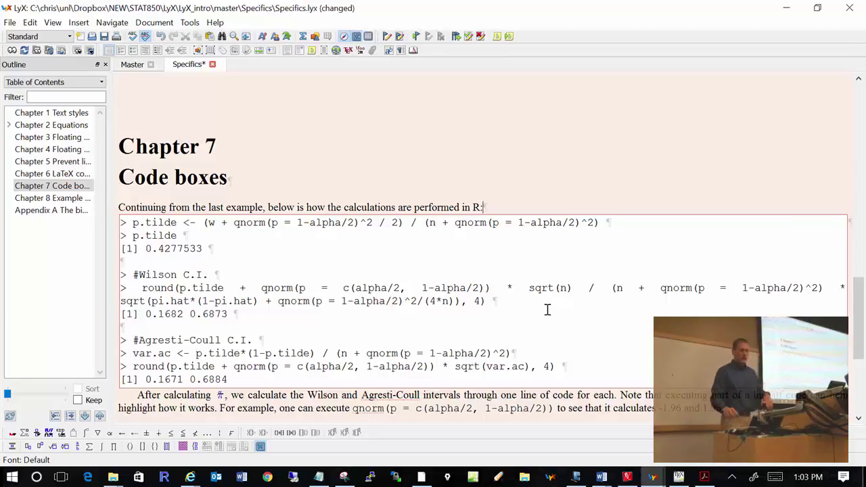
# - In File Explorer's LyX_intro folder, show the compressed folder option for sending the master folder, and return to the Specifics document
pyautogui.moveTo(113, 477)
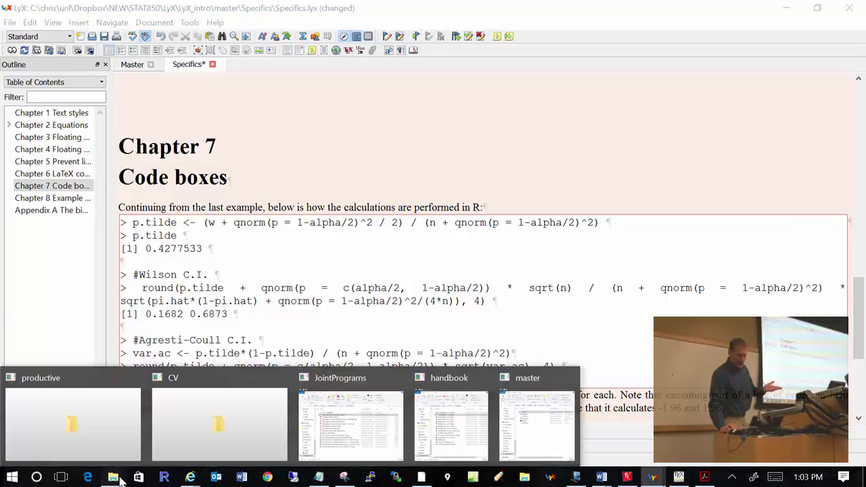
pyautogui.click(521, 409)
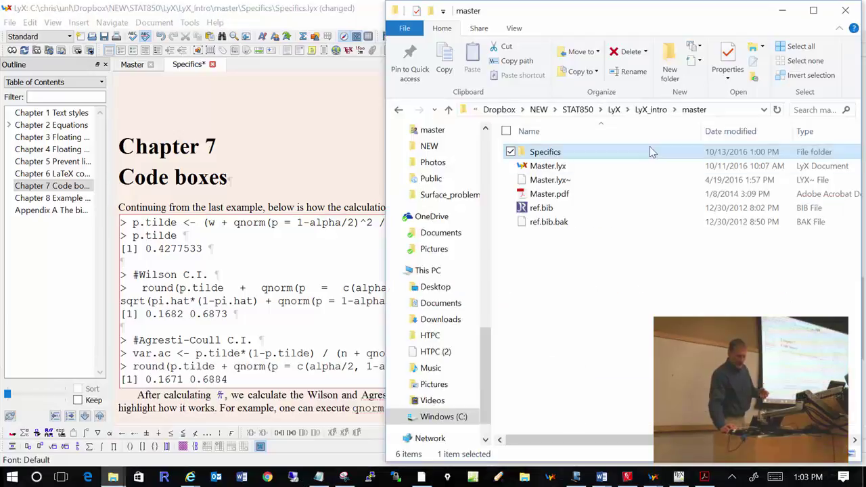
pyautogui.click(647, 111)
pyautogui.click(543, 179)
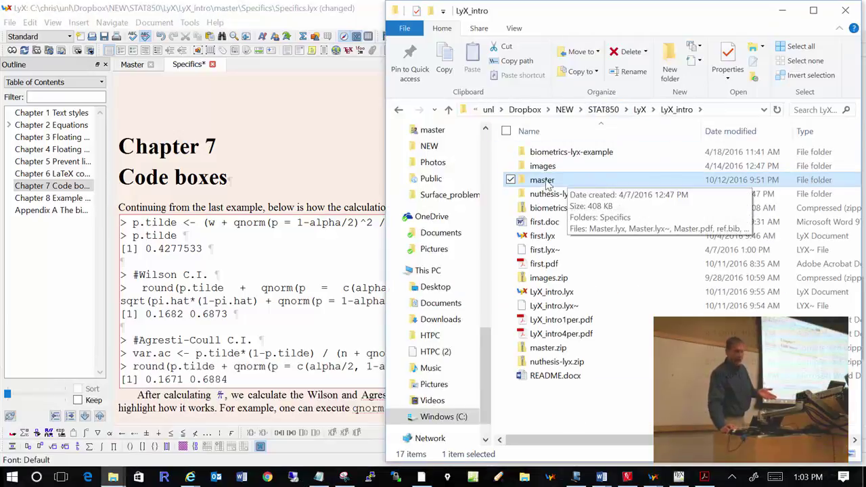
pyautogui.rightClick(546, 182)
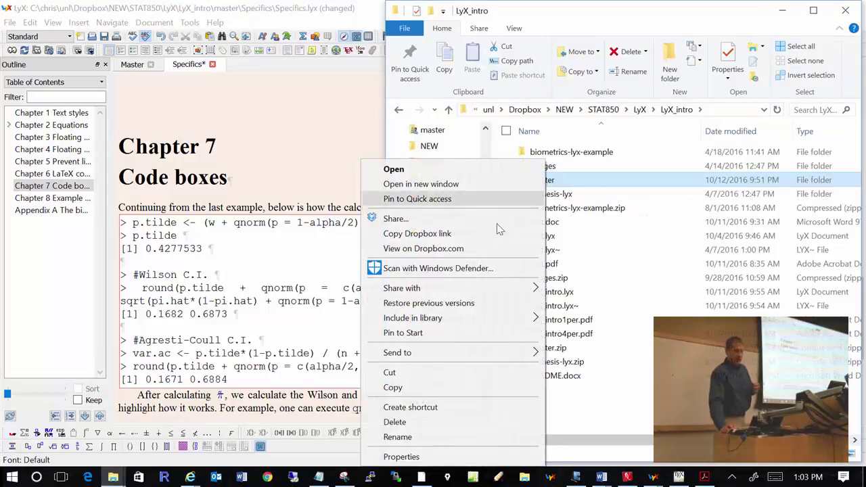
pyautogui.moveTo(493, 353)
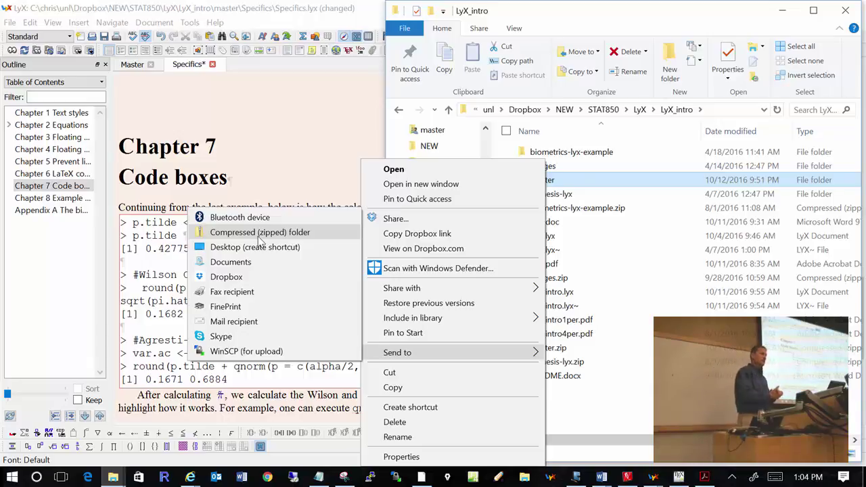
pyautogui.click(292, 168)
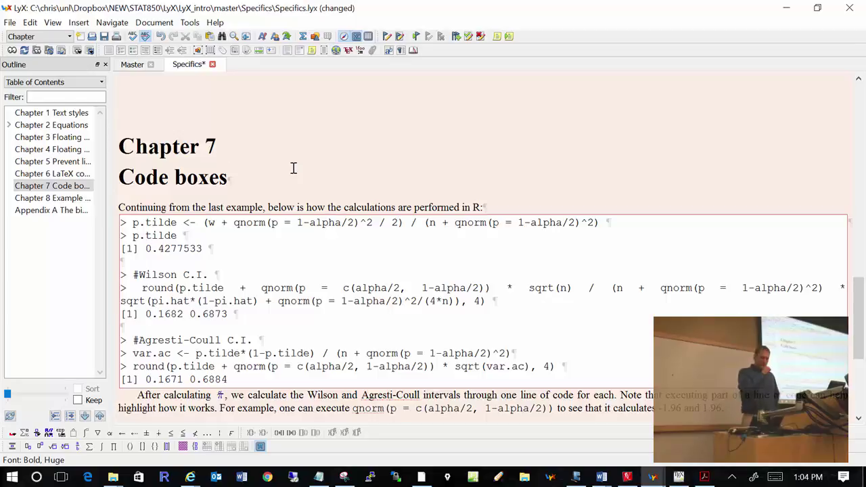
# - Open the graphics settings of the Figure 4.1 image in Chapter 4 and show its file and output size options
pyautogui.scroll(-3, 379, 169)
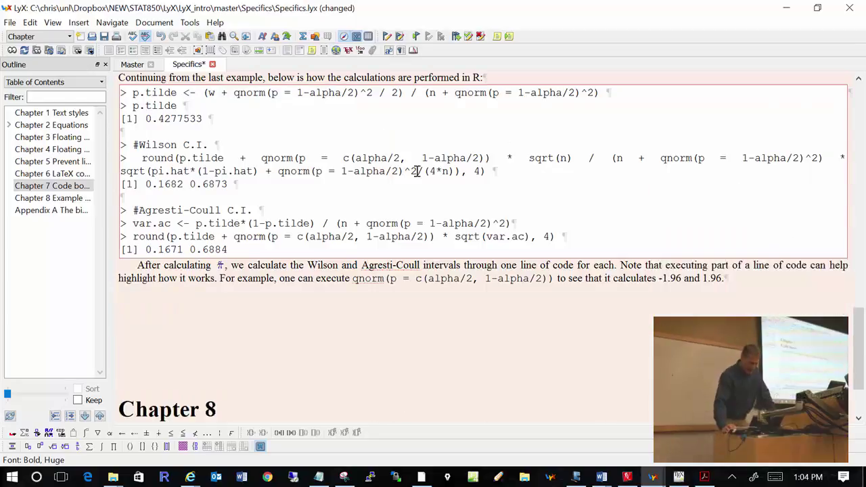
pyautogui.scroll(4, 452, 149)
pyautogui.scroll(10, 452, 150)
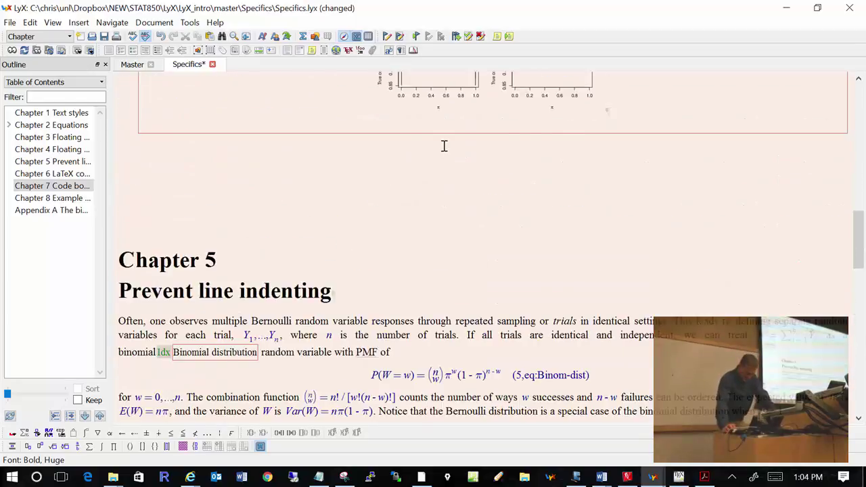
pyautogui.scroll(3, 443, 151)
pyautogui.click(486, 233)
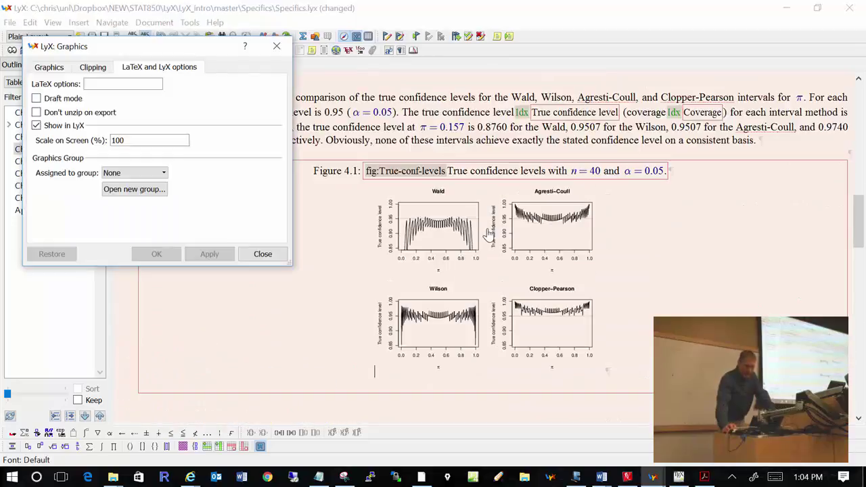
pyautogui.click(48, 67)
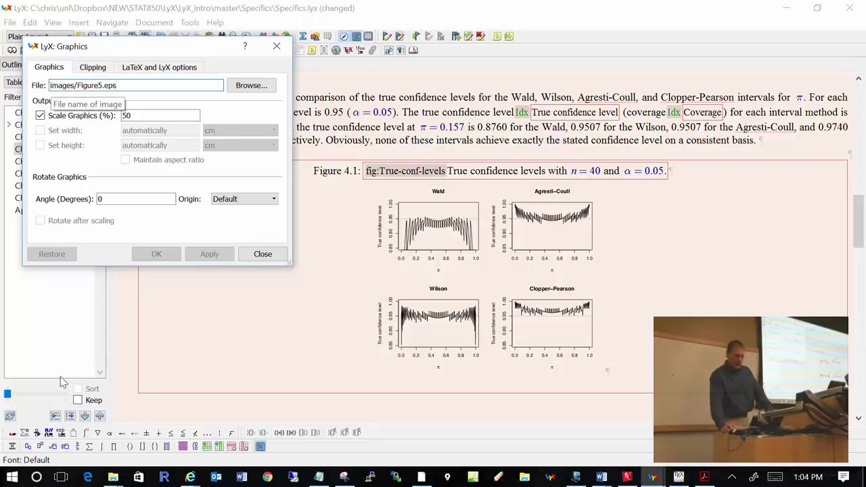
# - In File Explorer, open the Specifics folder inside master and highlight its full path
pyautogui.click(113, 477)
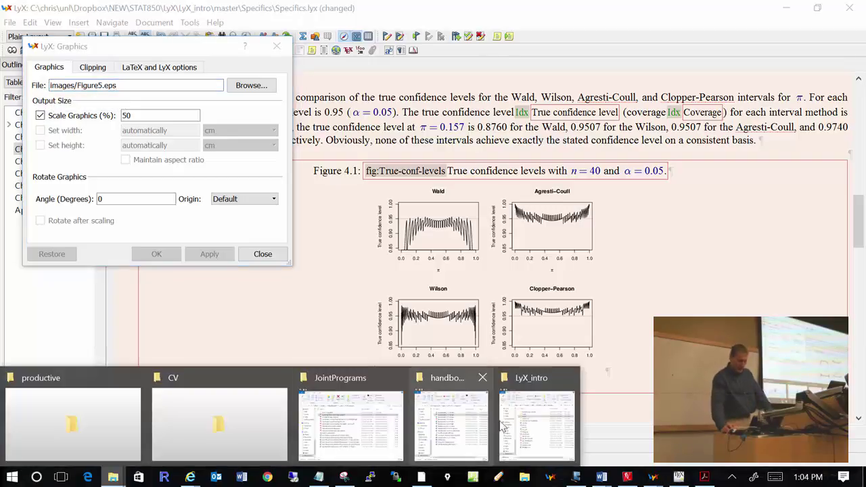
pyautogui.click(525, 428)
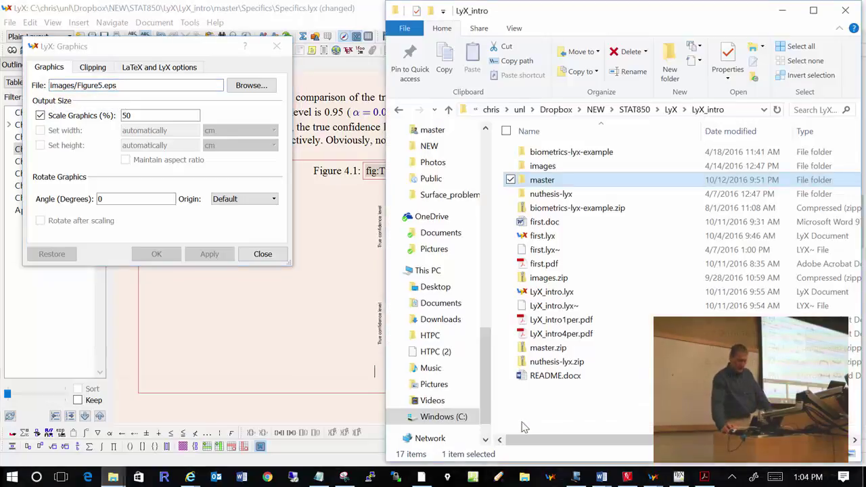
pyautogui.doubleClick(541, 180)
pyautogui.click(536, 154)
pyautogui.doubleClick(537, 154)
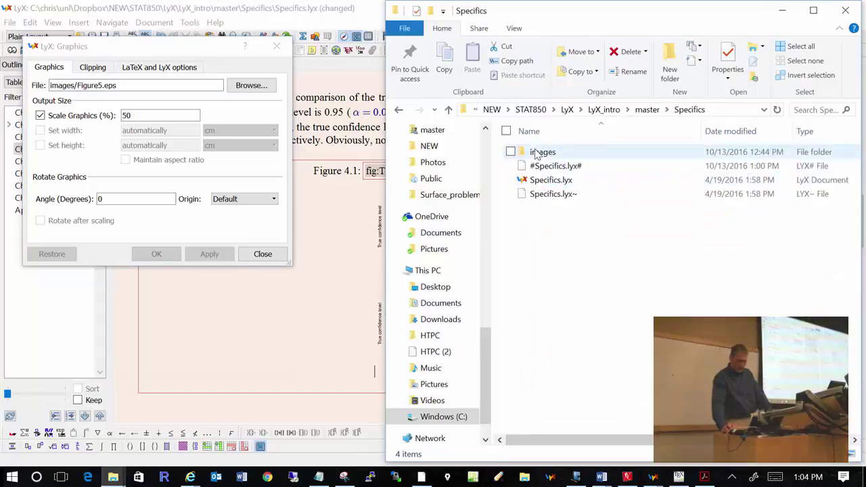
pyautogui.click(739, 112)
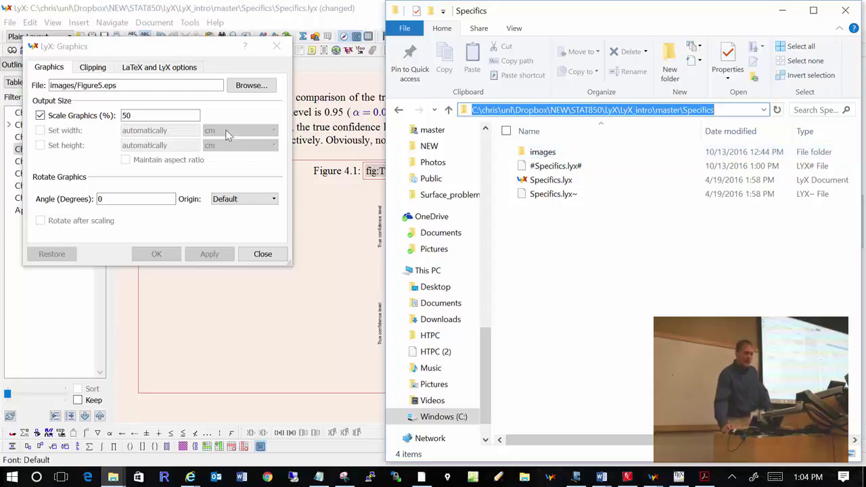
# - Return to the Figure 4.1 graphics settings, browse the images folder for the image file, and close the settings without changes
pyautogui.click(81, 86)
pyautogui.click(133, 85)
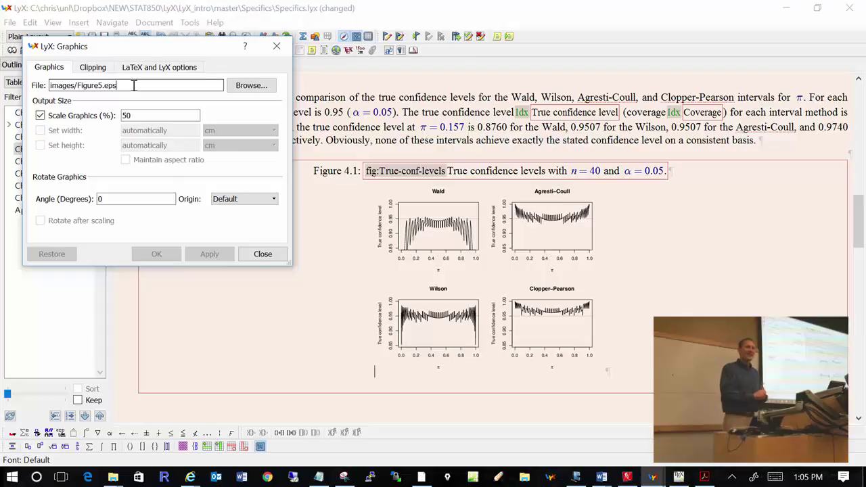
pyautogui.click(262, 89)
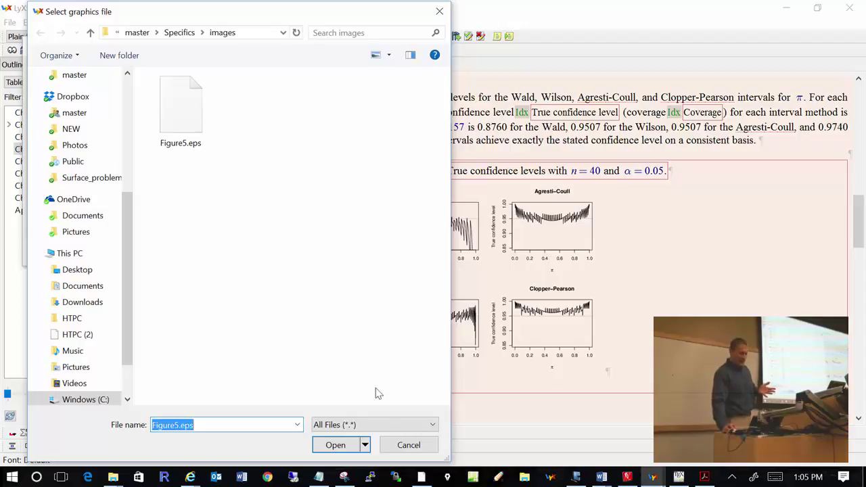
pyautogui.click(408, 444)
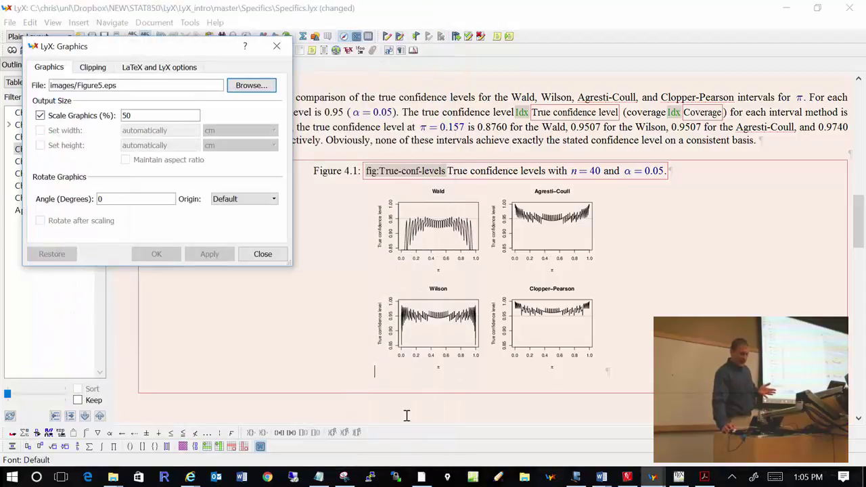
pyautogui.click(261, 253)
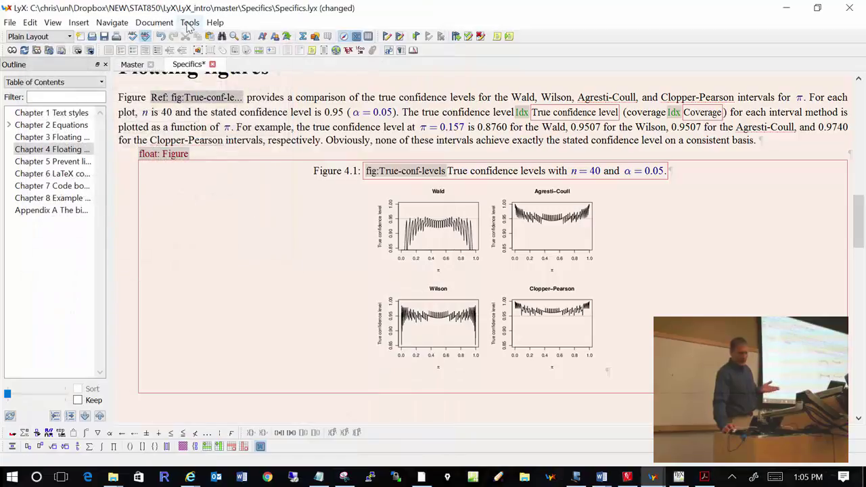
# - In the Specifics document settings, clear the default master path, choose Master.lyx from the master folder instead, and cancel the settings
pyautogui.click(157, 25)
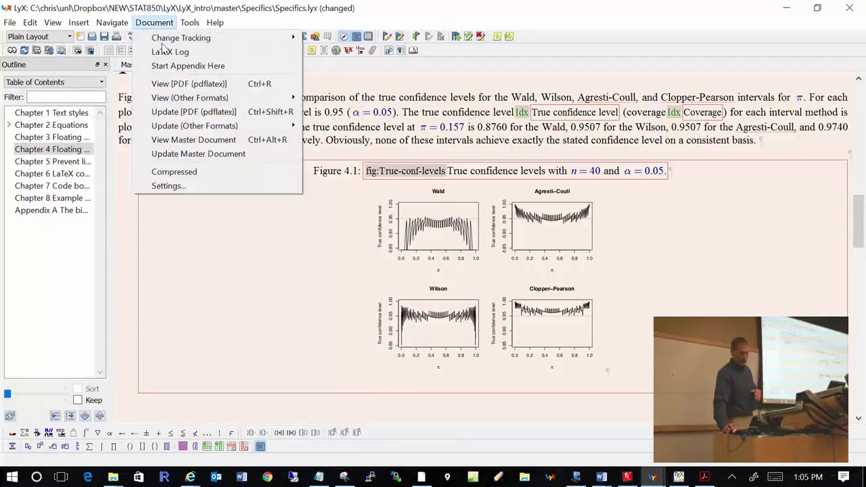
pyautogui.click(183, 186)
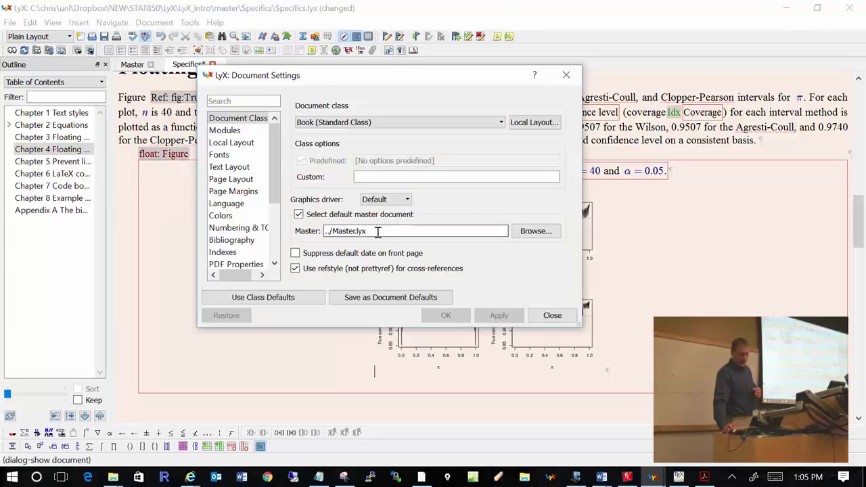
pyautogui.moveTo(371, 232); pyautogui.dragTo(282, 233)
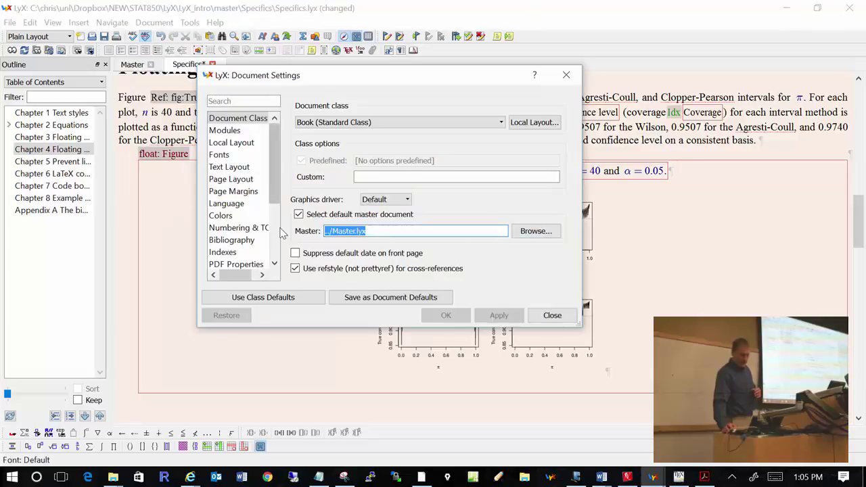
pyautogui.press('BackSpace')
pyautogui.click(532, 232)
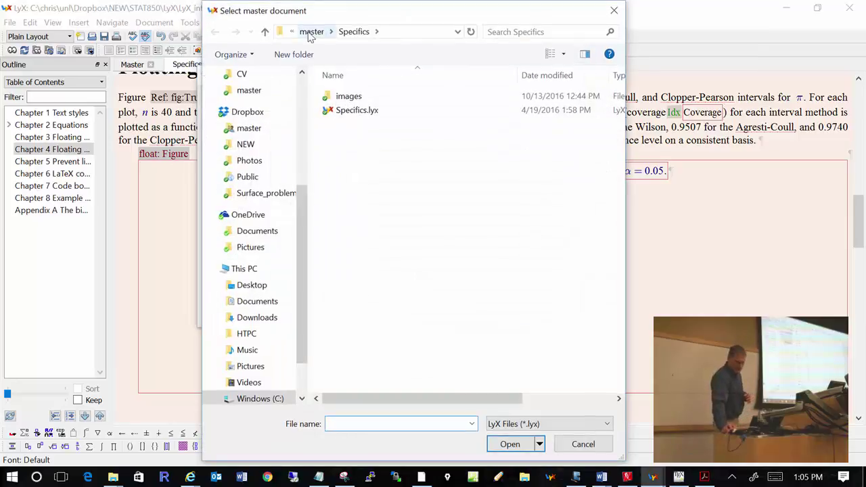
pyautogui.click(309, 33)
pyautogui.click(349, 111)
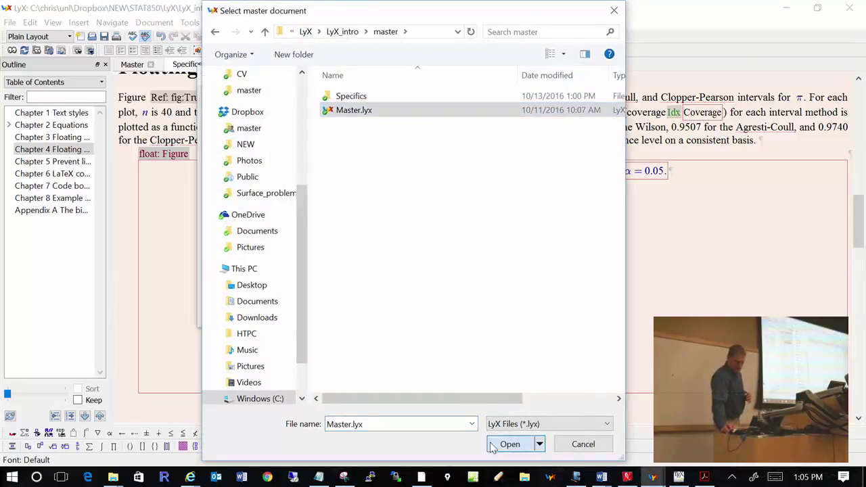
pyautogui.click(508, 444)
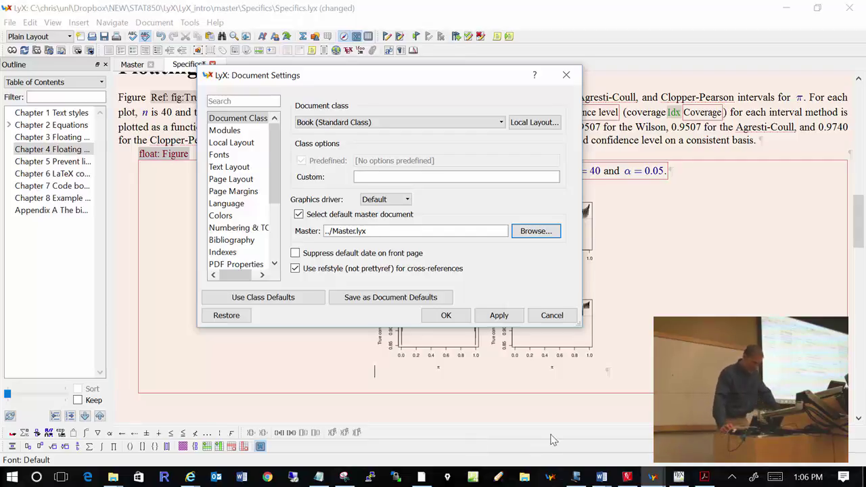
pyautogui.click(552, 317)
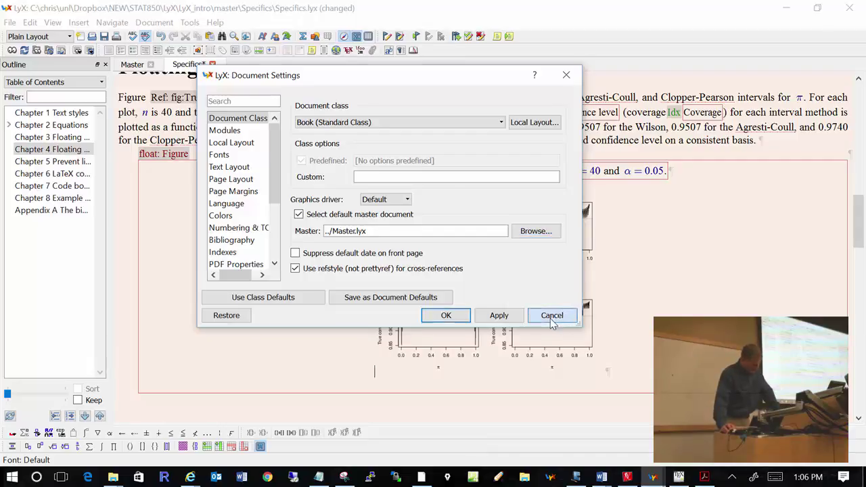
# - In the Master document, show the option for inserting a Table of Contents and the list of paragraph styles
pyautogui.click(130, 65)
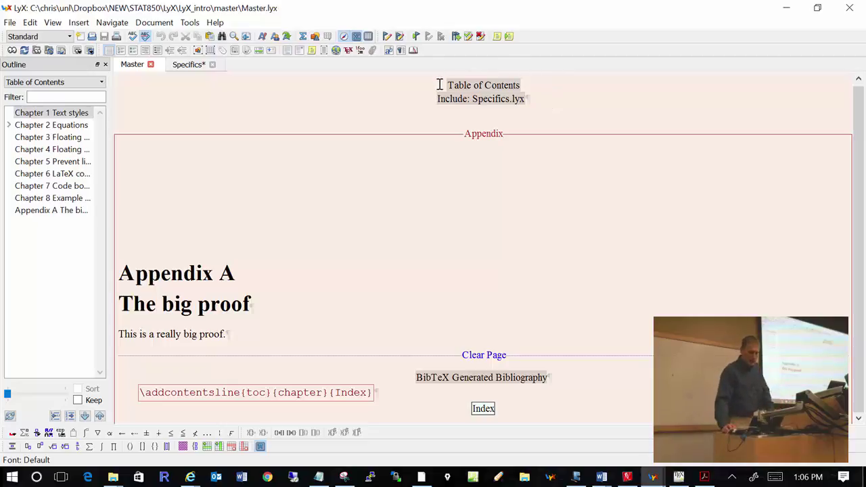
pyautogui.click(83, 23)
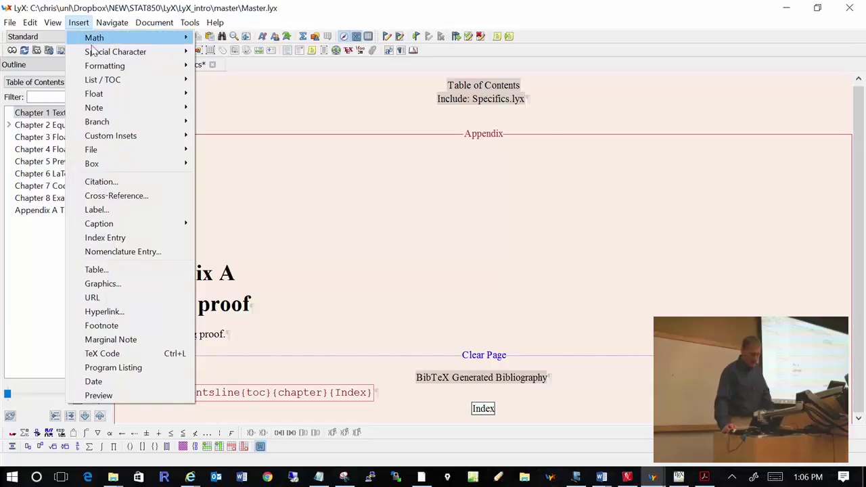
pyautogui.moveTo(103, 81)
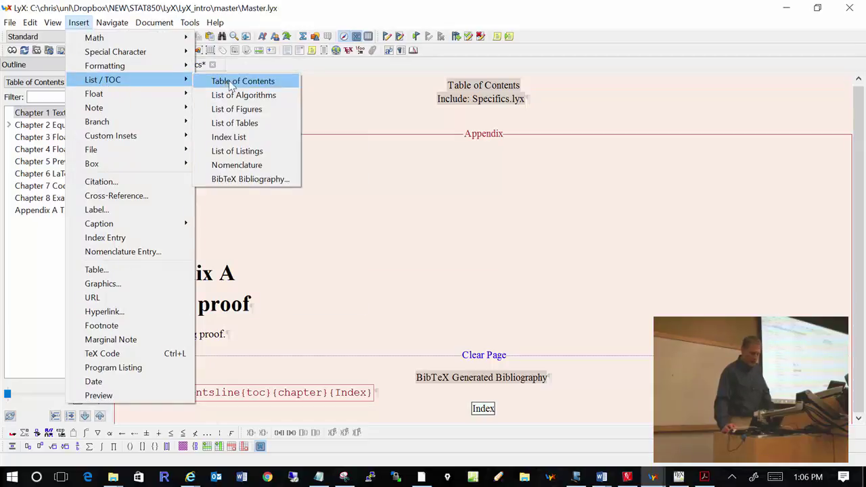
pyautogui.click(562, 86)
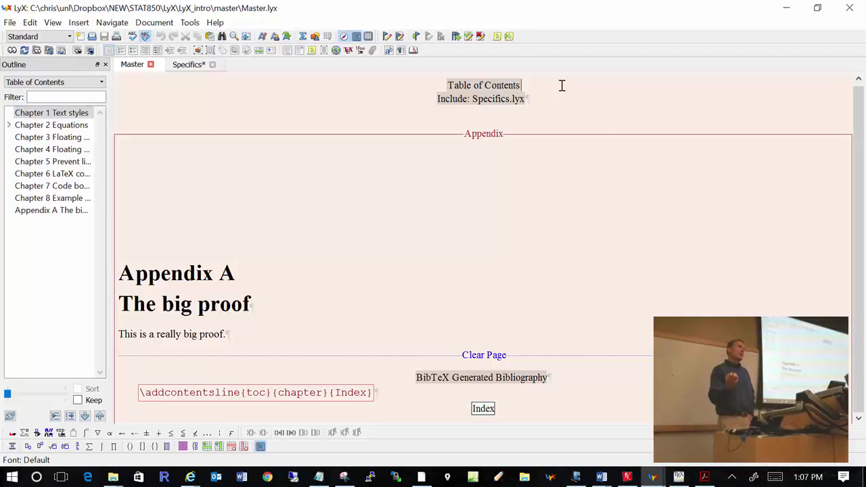
pyautogui.click(48, 36)
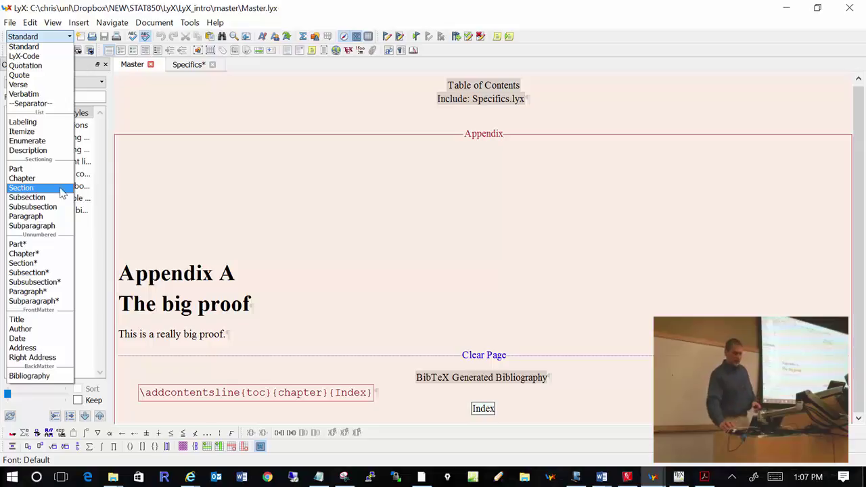
# - Switch to Master.pdf in Acrobat Reader, follow the Text styles link from the Contents page, and return to the Contents
pyautogui.click(704, 477)
pyautogui.click(703, 477)
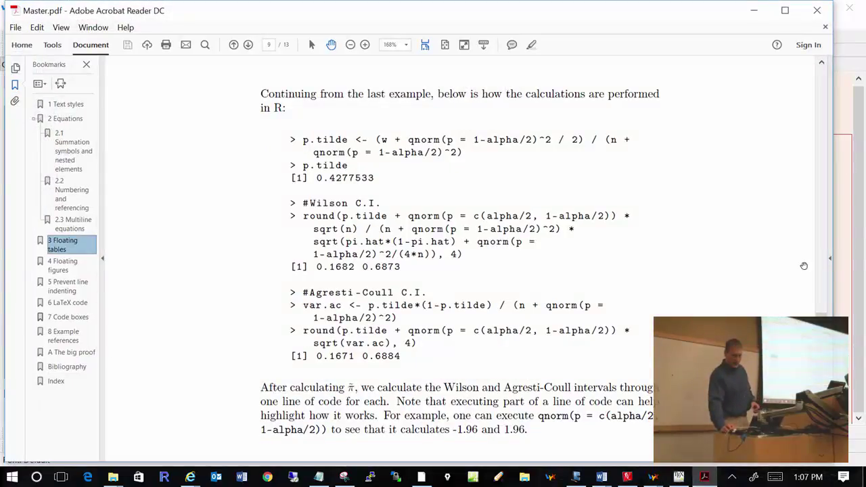
pyautogui.moveTo(821, 315); pyautogui.dragTo(824, 85)
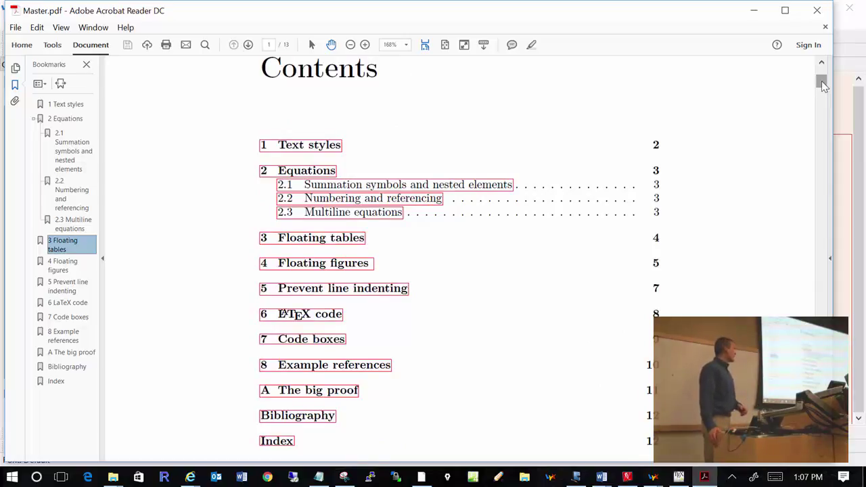
pyautogui.click(309, 149)
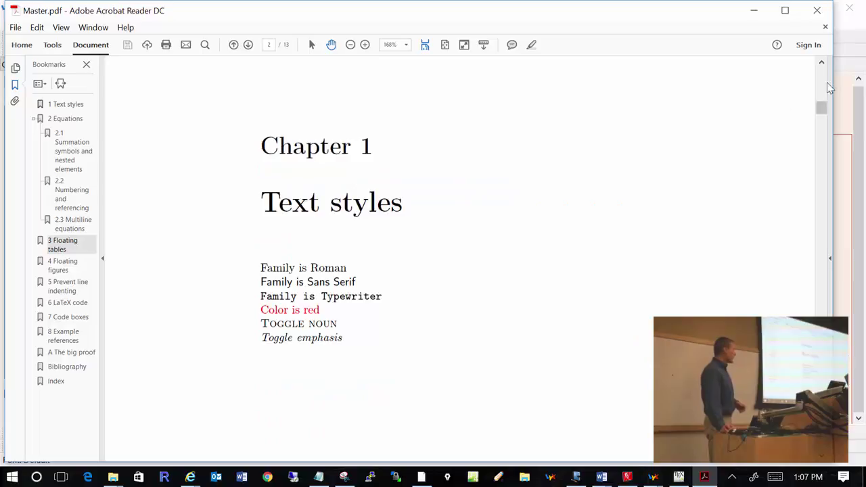
pyautogui.scroll(5, 825, 82)
pyautogui.scroll(5, 825, 81)
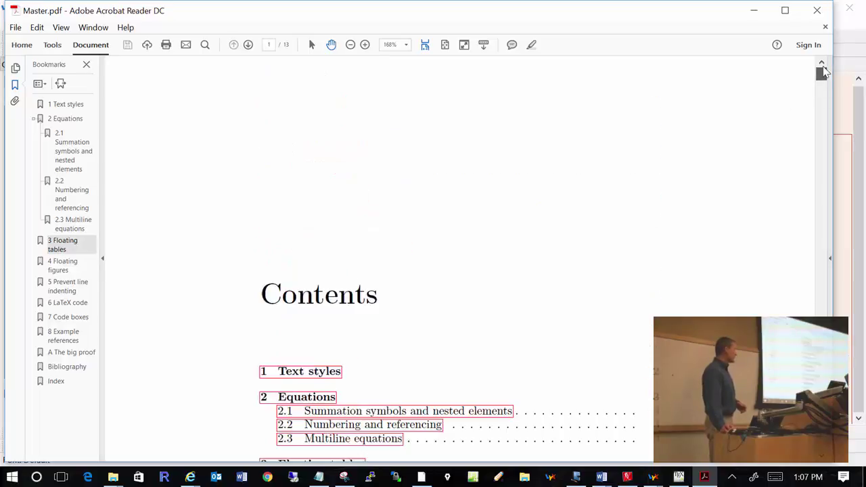
pyautogui.scroll(-3, 821, 73)
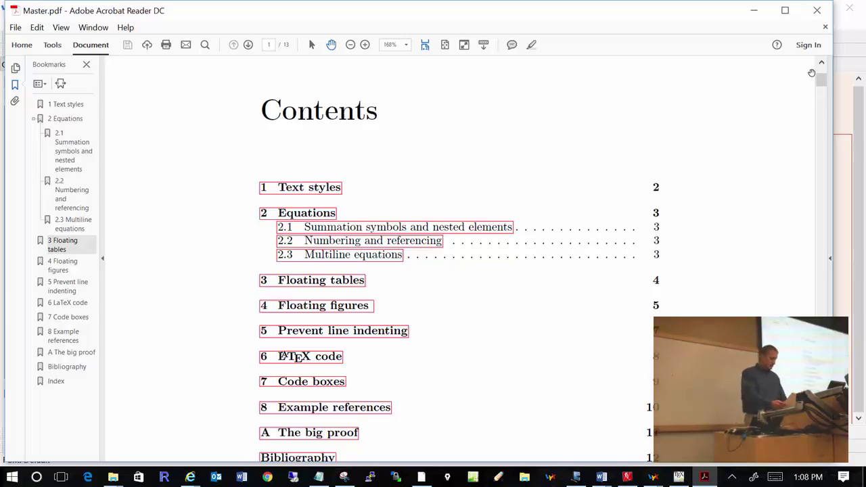
# - Return to the Specifics document in LyX, apply the unnumbered Chapter* style to the Floating figures heading, and undo the change
pyautogui.click(753, 10)
pyautogui.click(181, 67)
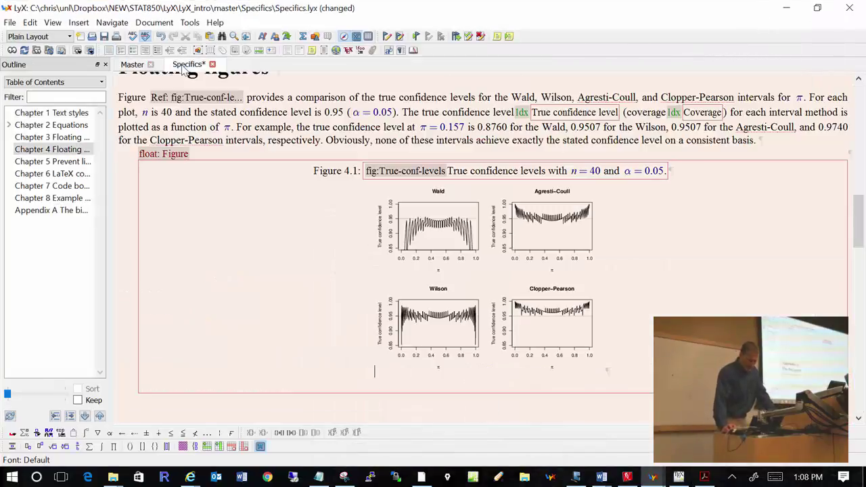
pyautogui.scroll(3, 283, 112)
pyautogui.click(282, 110)
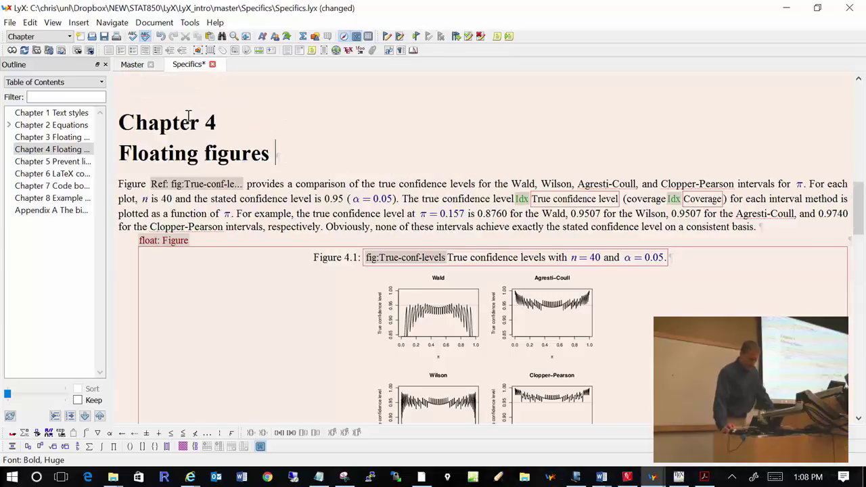
pyautogui.click(34, 38)
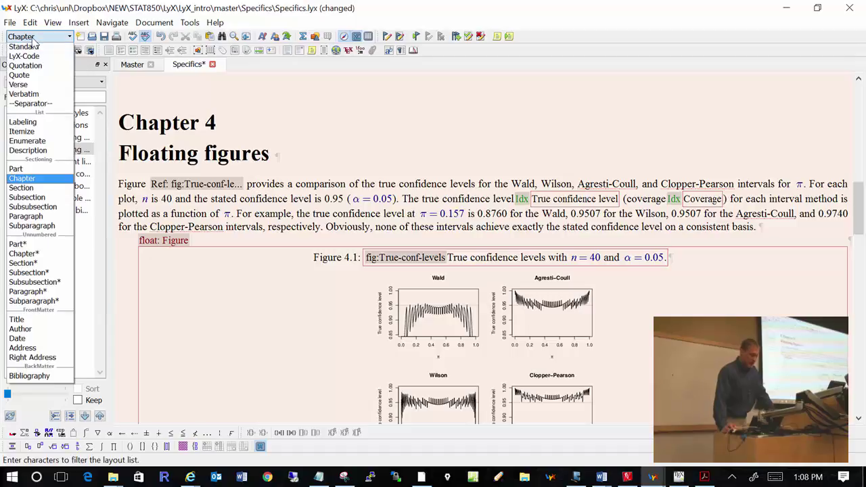
pyautogui.click(51, 254)
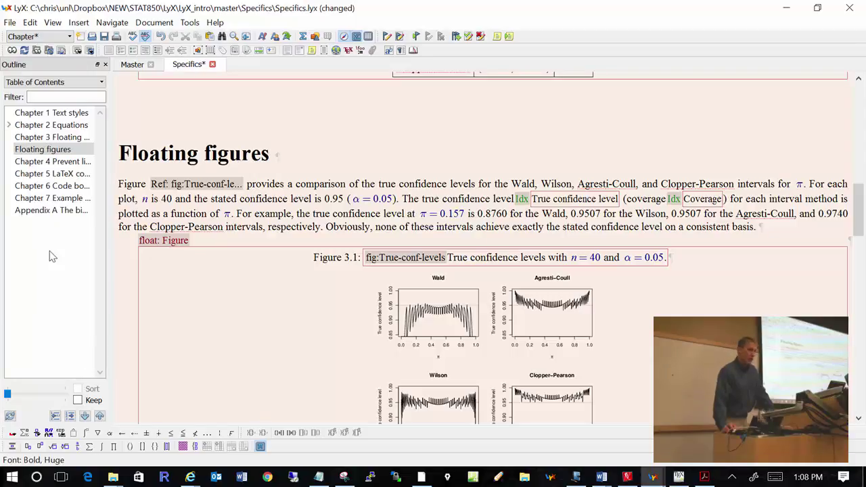
pyautogui.hotkey('ctrl', 'z')
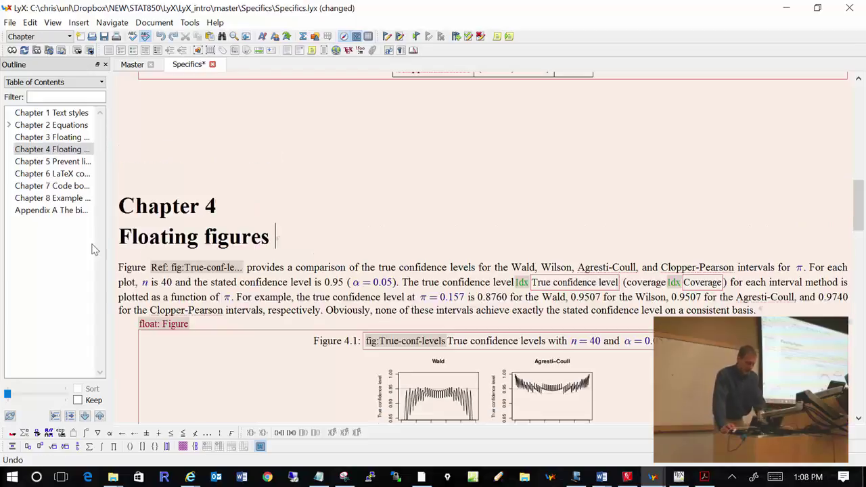
# - Switch to the datastep.20.lyx window and examine the styles of the Permanent SAS data sets and Conditional execution headings
pyautogui.click(652, 477)
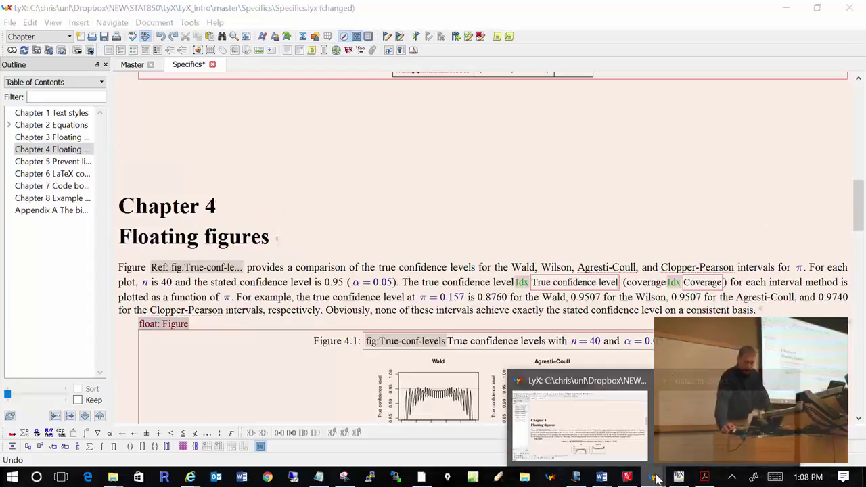
pyautogui.click(737, 406)
pyautogui.scroll(15, 635, 348)
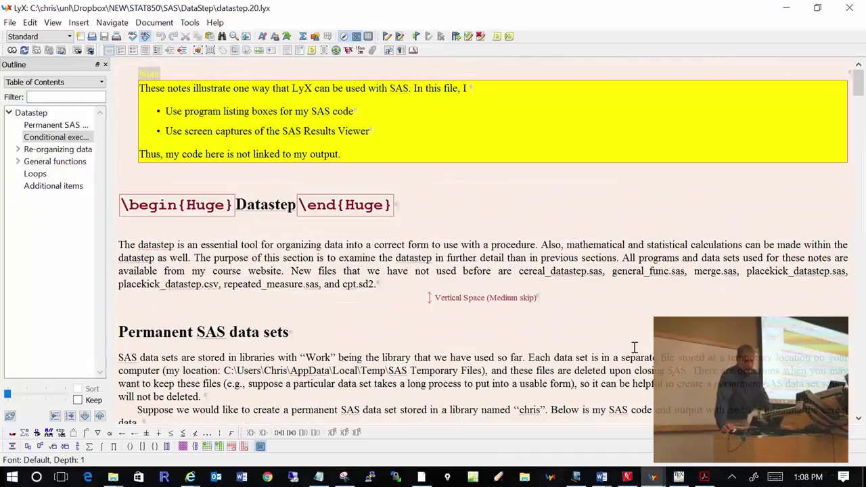
pyautogui.scroll(-3, 505, 337)
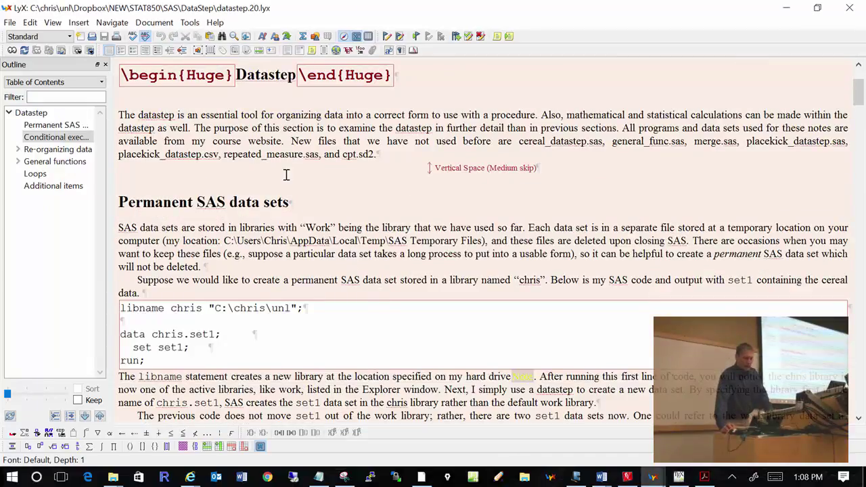
pyautogui.click(294, 202)
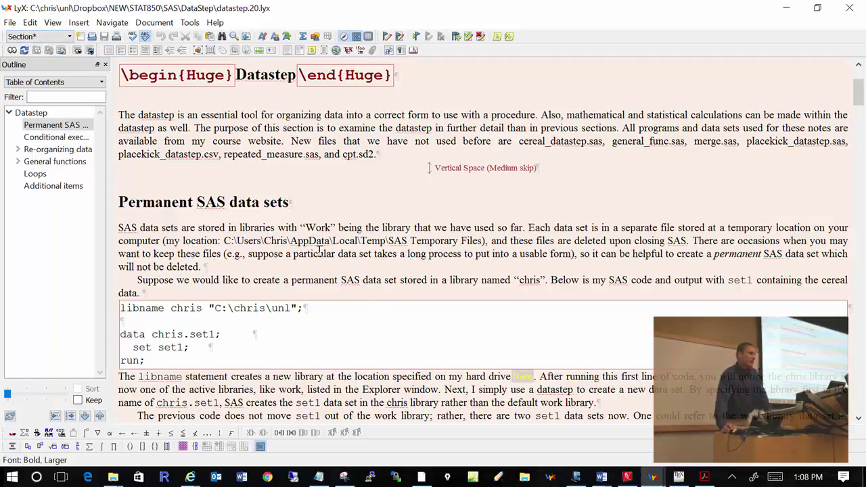
pyautogui.scroll(-8, 272, 255)
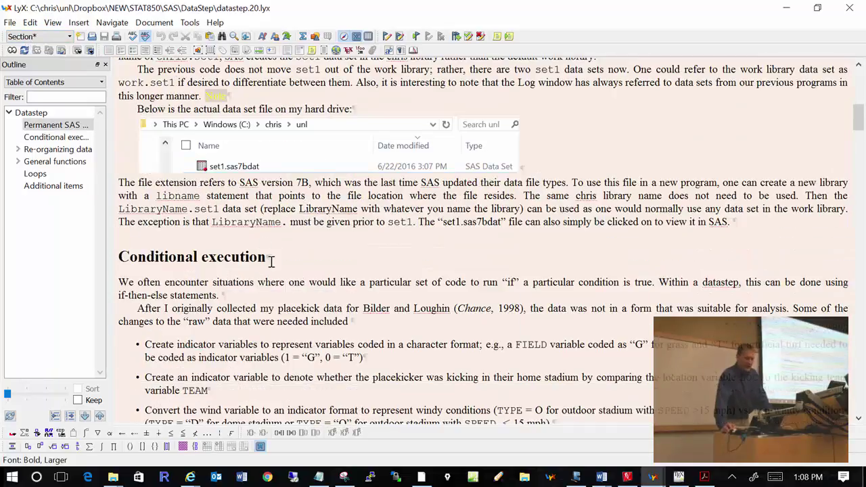
pyautogui.click(271, 257)
pyautogui.click(40, 36)
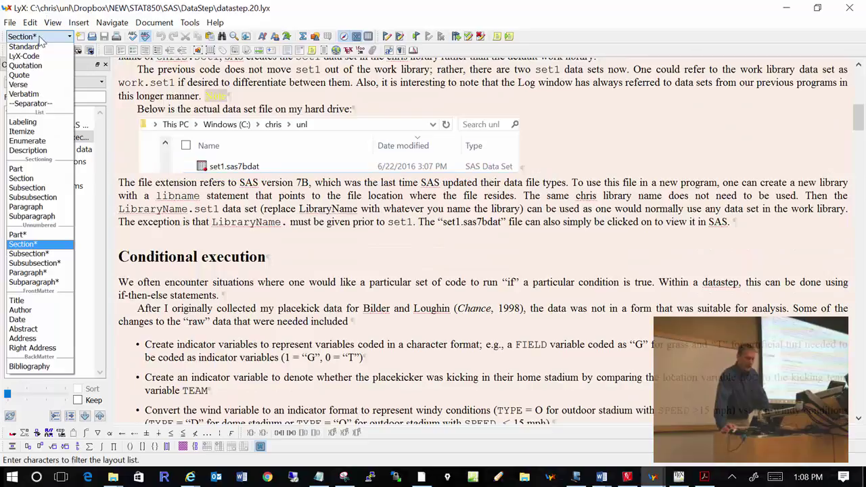
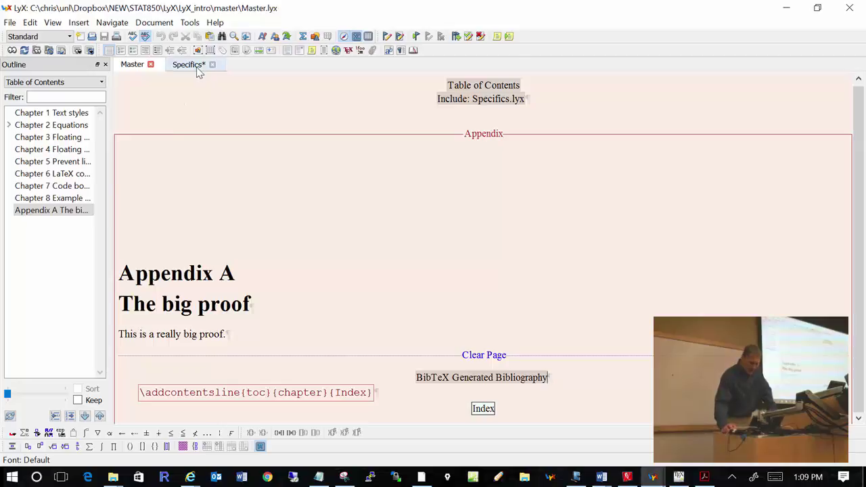
# - In the Specifics document's Chapter 8, Example references, write a plain-text author-year citation in front of the first existing citation
pyautogui.scroll(-15, 329, 277)
pyautogui.scroll(-2, 325, 279)
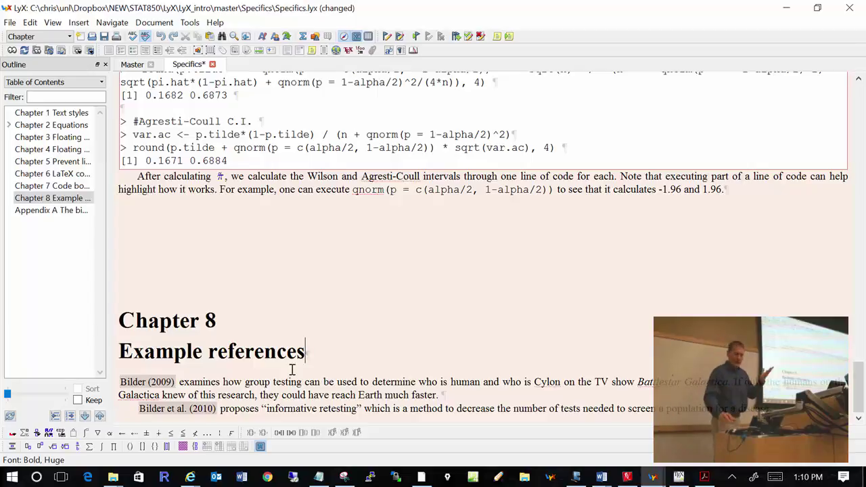
pyautogui.press('Down')
pyautogui.write('Bilder (2')
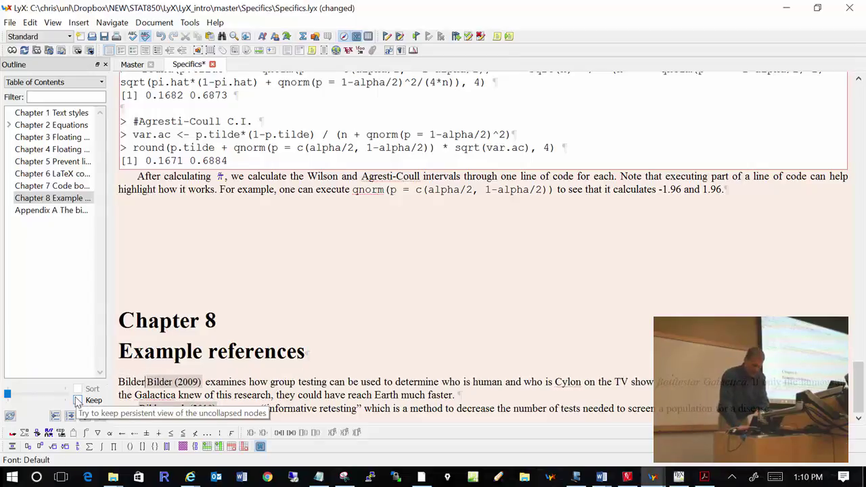
pyautogui.write('009)')
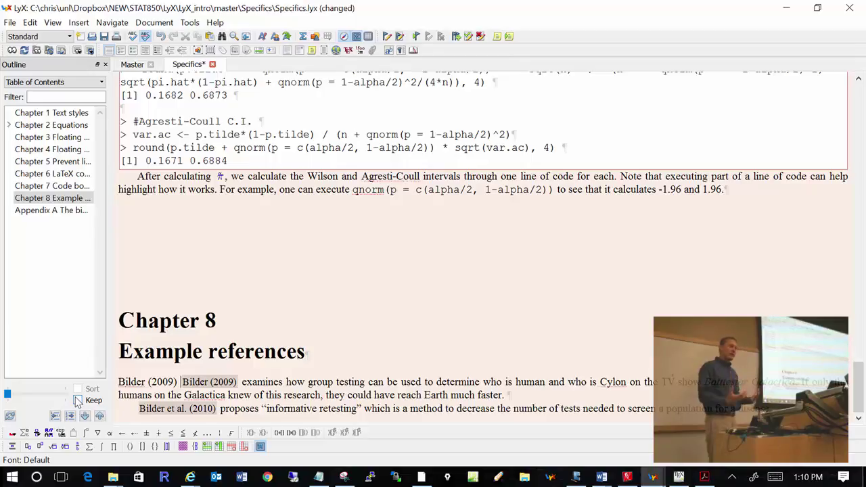
# - Delete the plain-text citation at the start of the first Example references paragraph
pyautogui.press('BackSpace')
pyautogui.press('BackSpace')
pyautogui.press('BackSpace')
pyautogui.press('BackSpace')
pyautogui.press('BackSpace')
pyautogui.press('BackSpace')
pyautogui.press('BackSpace')
pyautogui.press('BackSpace')
pyautogui.press('BackSpace')
pyautogui.press('BackSpace')
pyautogui.press('BackSpace')
pyautogui.press('BackSpace')
pyautogui.press('BackSpace')
pyautogui.press('BackSpace')
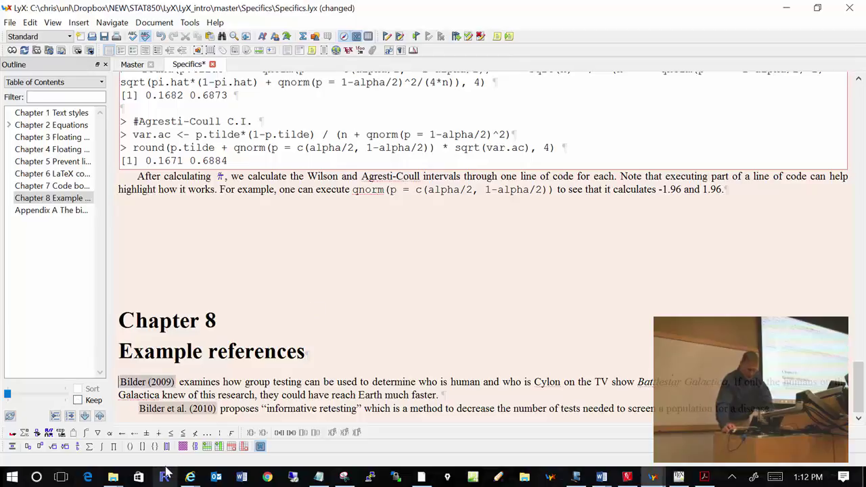
# - Switch to File Explorer, go to the master folder, and open ref.bib in Notepad
pyautogui.moveTo(113, 478)
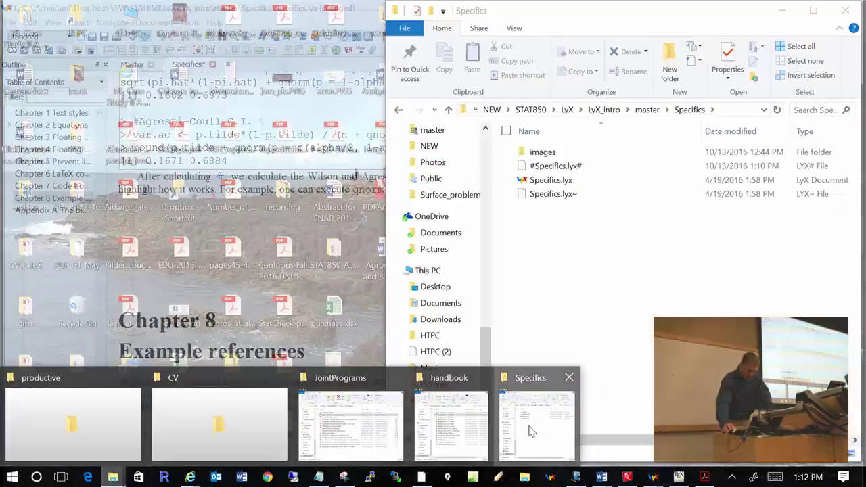
pyautogui.click(530, 426)
pyautogui.click(646, 109)
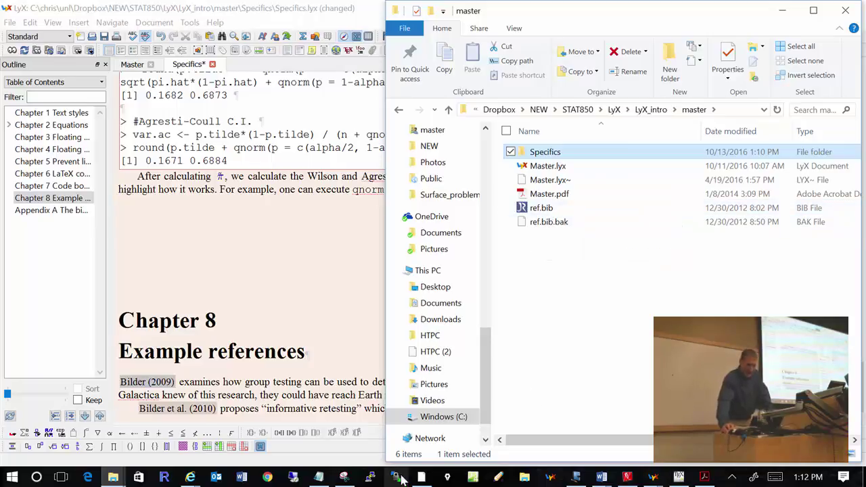
pyautogui.click(499, 478)
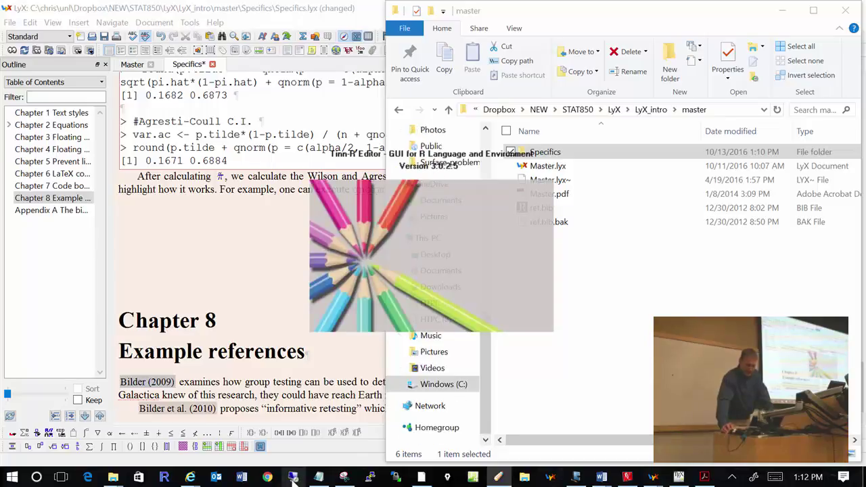
pyautogui.click(322, 479)
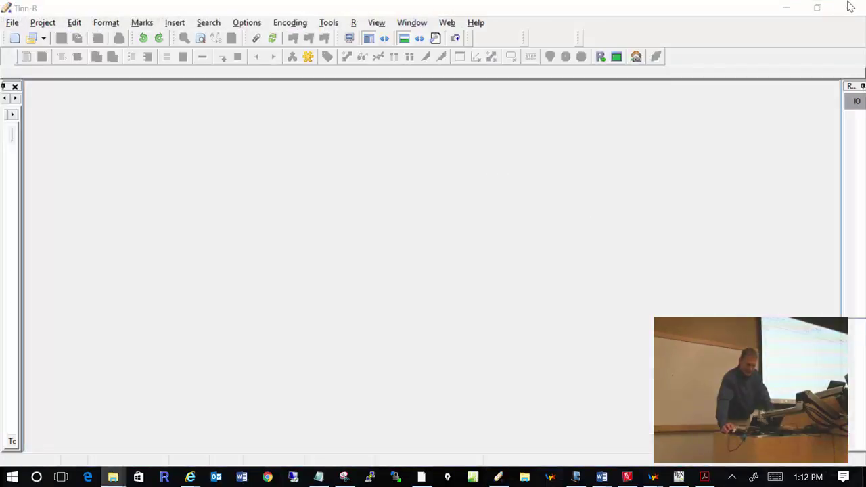
pyautogui.click(787, 8)
pyautogui.moveTo(541, 208); pyautogui.dragTo(153, 248)
pyautogui.click(449, 240)
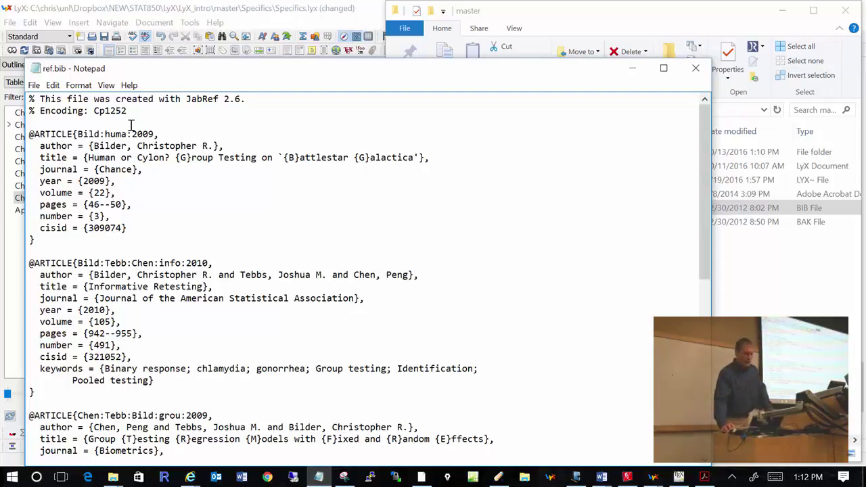
# - Examine the entry type, author, title and journal fields, and the key Bild:huma:2009 of the first article, and close the file
pyautogui.moveTo(30, 134); pyautogui.dragTo(75, 134)
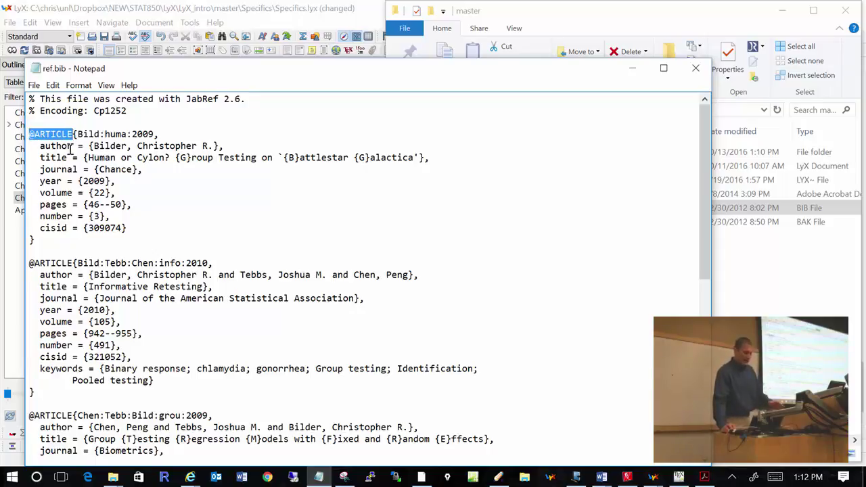
pyautogui.doubleClick(70, 145)
pyautogui.doubleClick(61, 157)
pyautogui.doubleClick(63, 170)
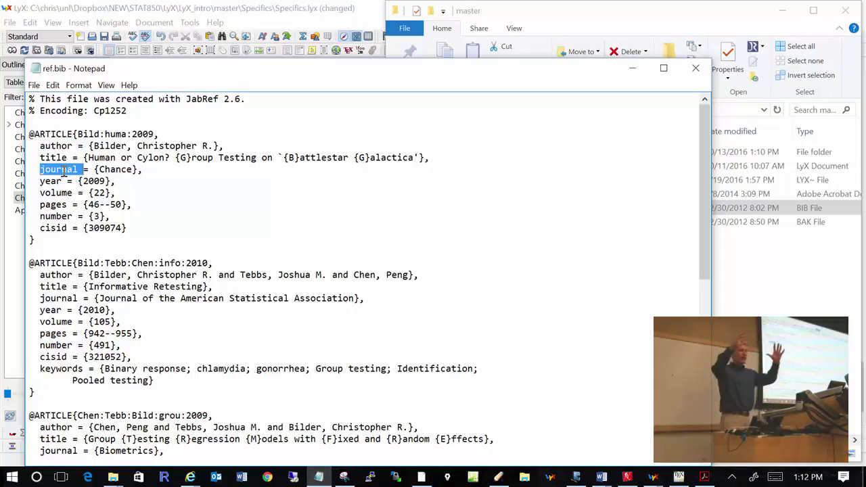
pyautogui.moveTo(77, 133); pyautogui.dragTo(155, 133)
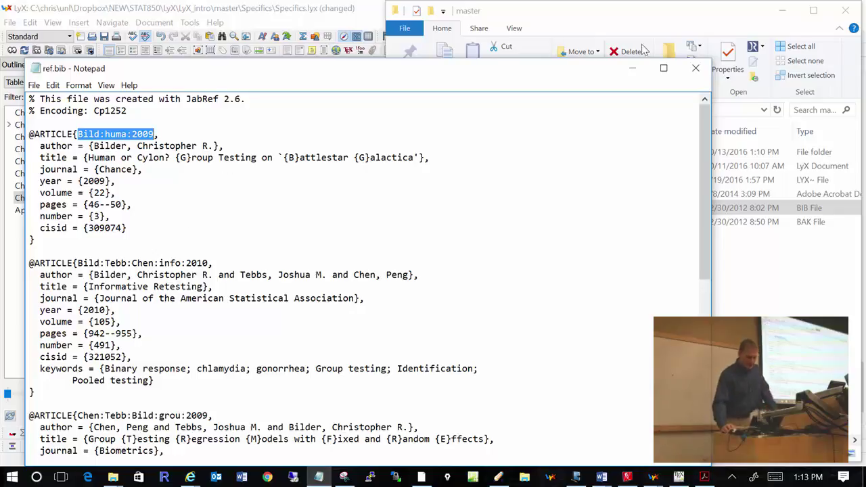
pyautogui.click(695, 69)
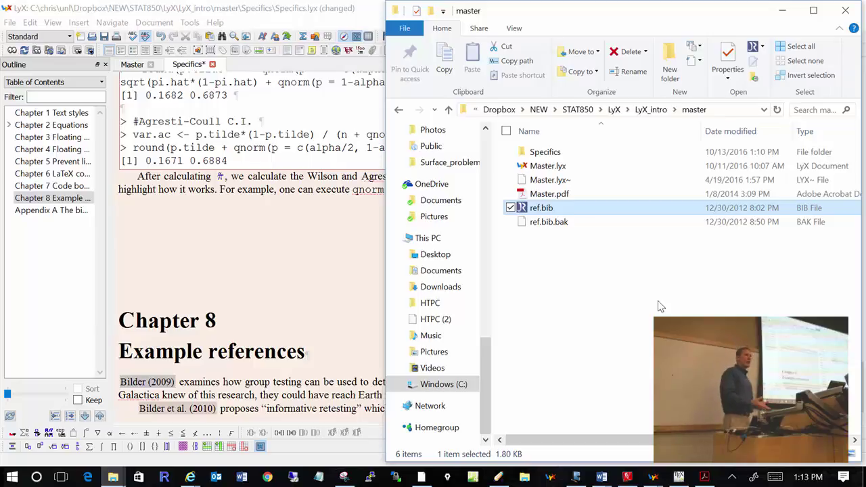
# - Open ref.bib in JabRef, dismissing the warnings, and examine the required fields and BibTeX source of the Informative Retesting article
pyautogui.doubleClick(537, 210)
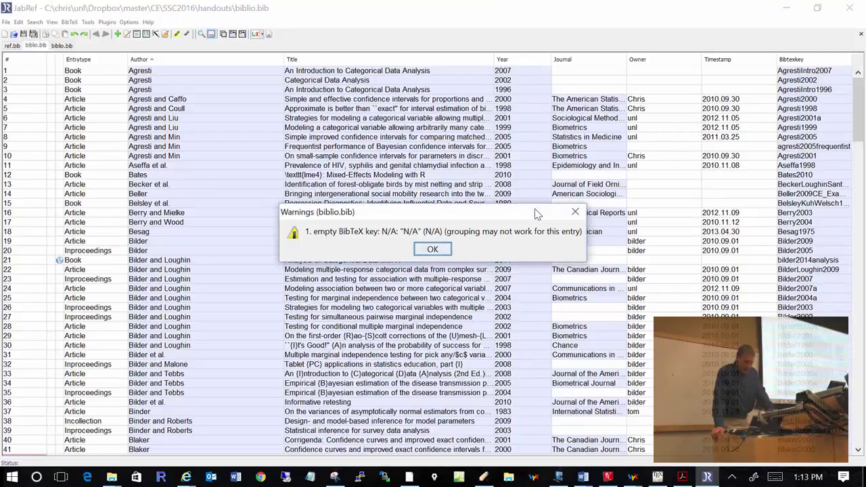
pyautogui.click(432, 248)
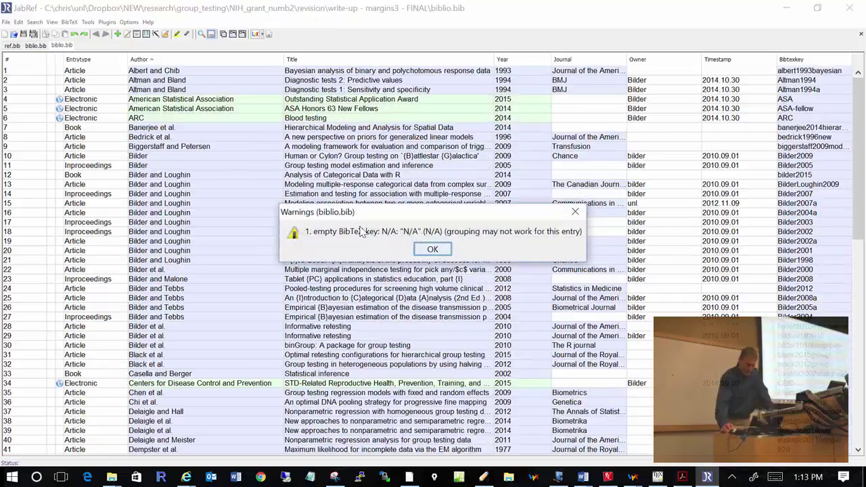
pyautogui.click(433, 249)
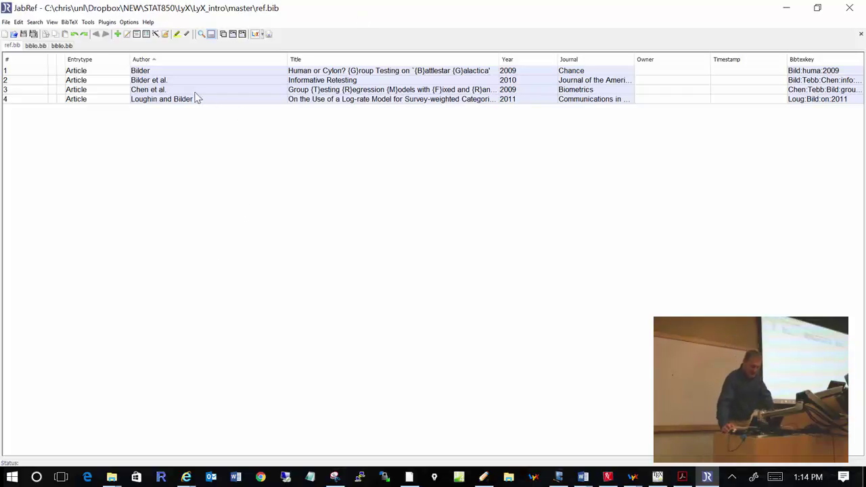
pyautogui.doubleClick(152, 81)
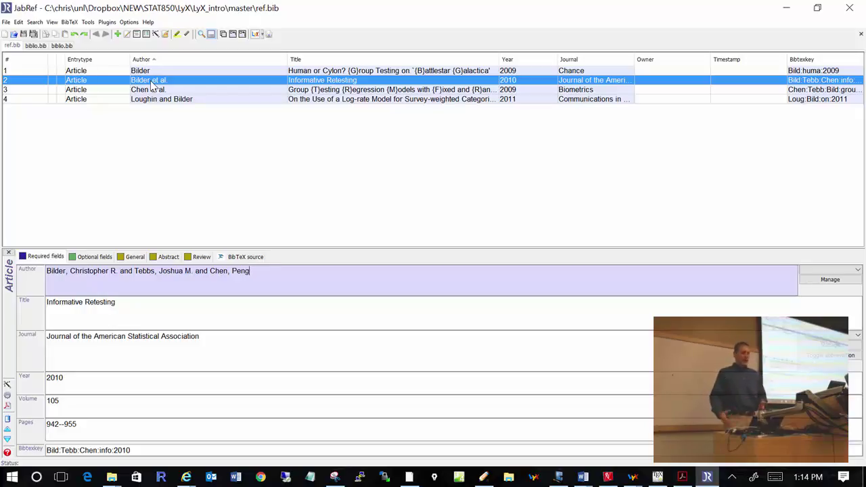
pyautogui.click(237, 260)
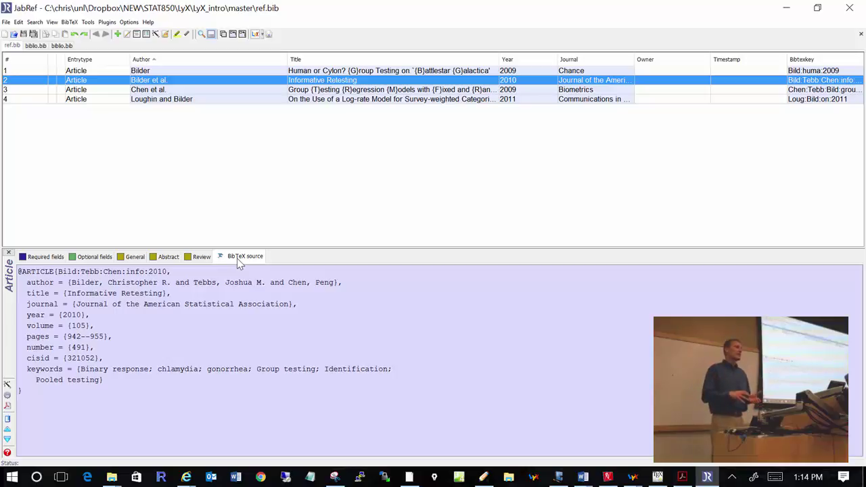
# - Add a new Article entry to ref.bib and enter the author's name in its required fields
pyautogui.click(118, 35)
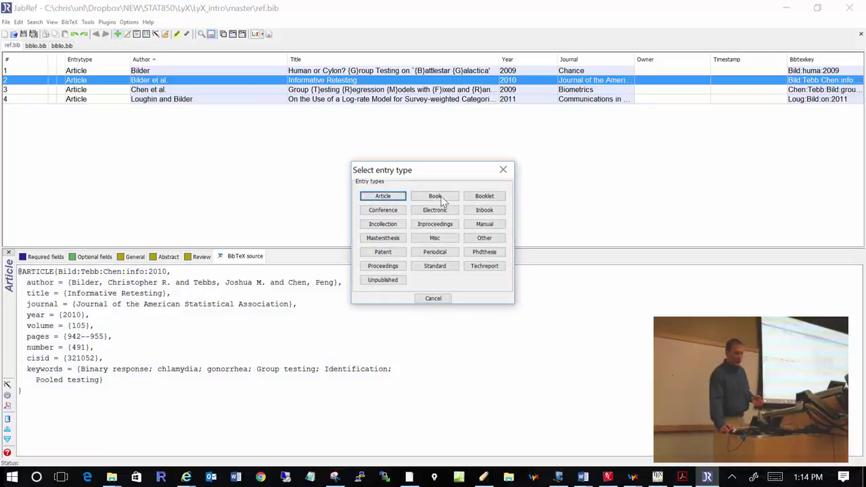
pyautogui.click(399, 197)
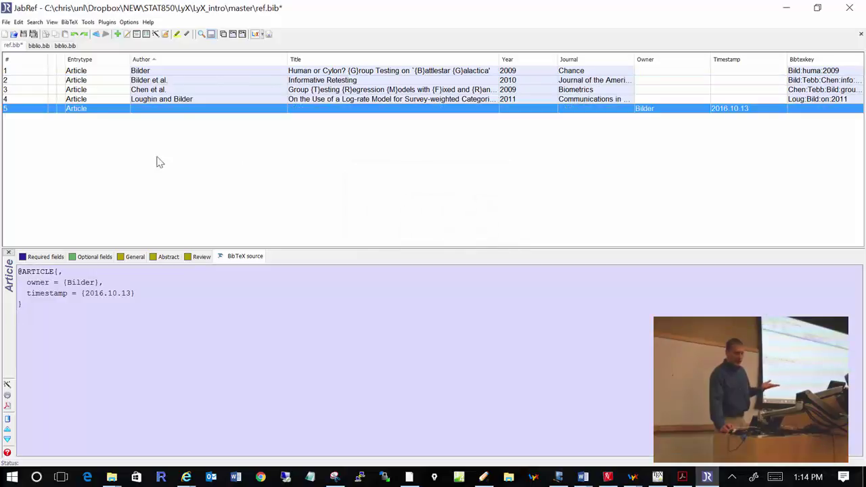
pyautogui.click(35, 256)
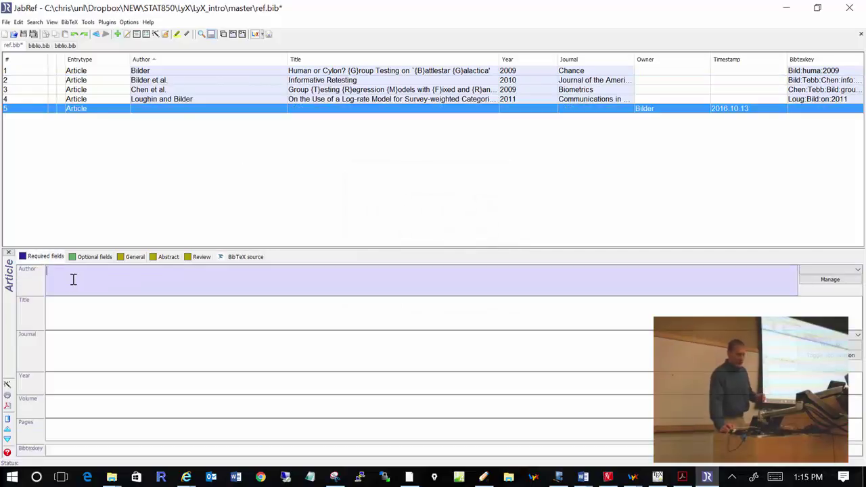
pyautogui.write('Bilder, Chris')
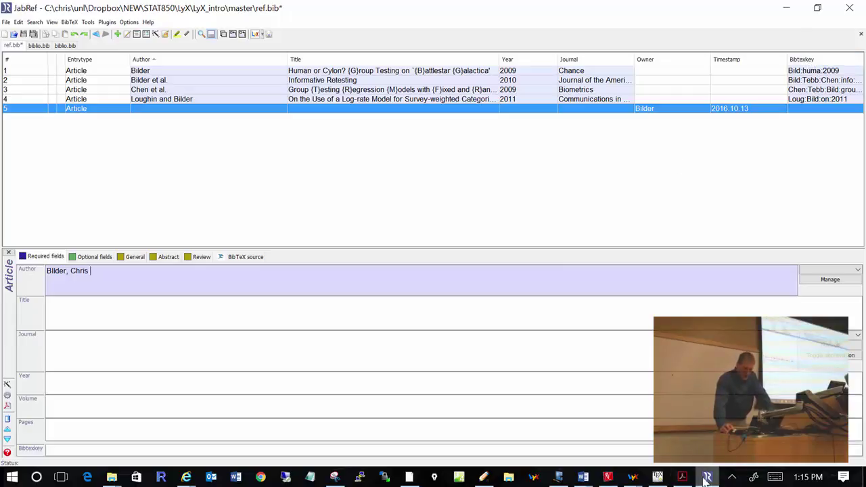
# - Reopen ref.bib from the master folder in Notepad and highlight the citation key Bild:huma:2009 of the first article
pyautogui.moveTo(419, 479)
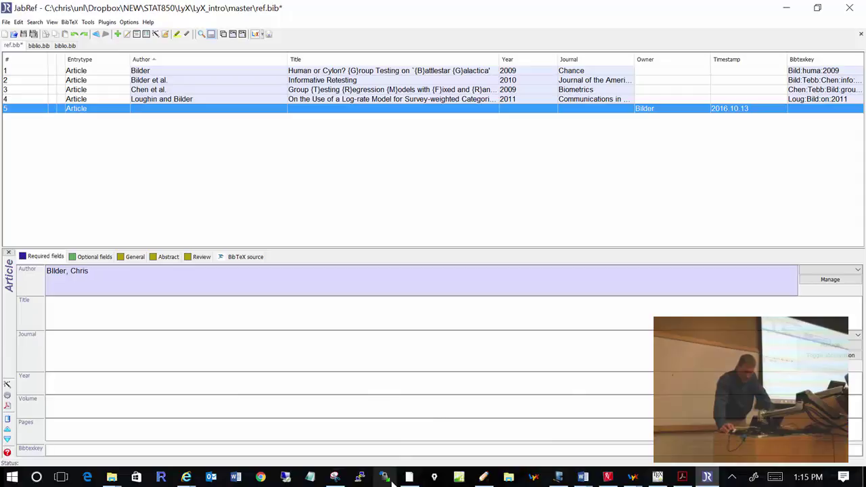
pyautogui.moveTo(334, 479)
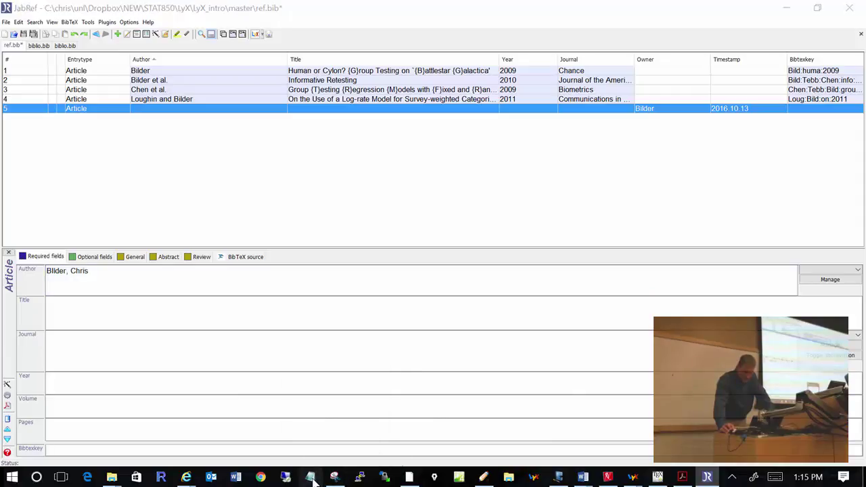
pyautogui.click(408, 476)
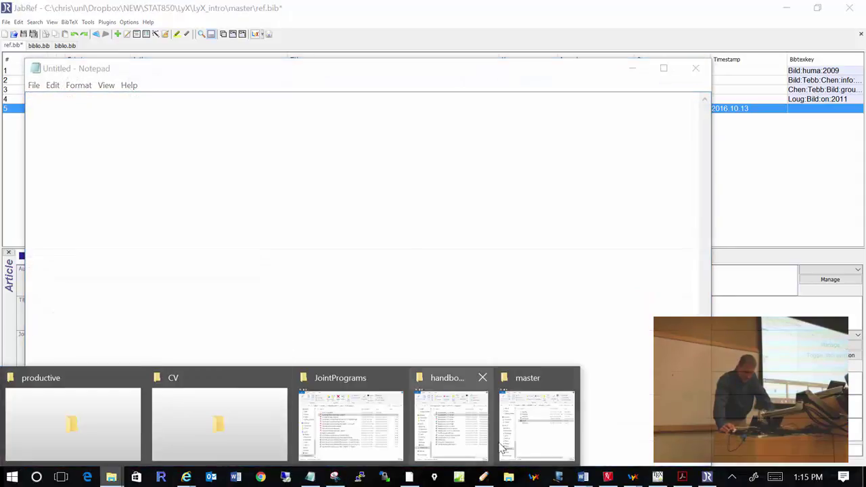
pyautogui.click(527, 441)
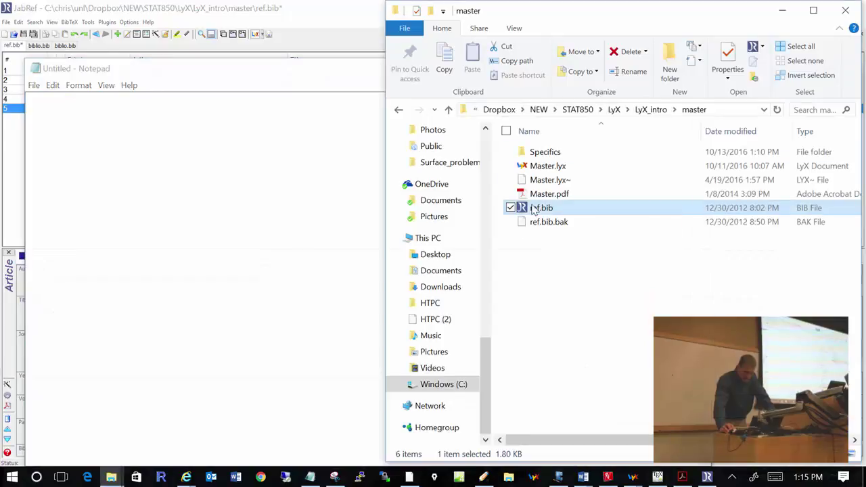
pyautogui.moveTo(541, 208); pyautogui.dragTo(291, 222)
pyautogui.click(251, 235)
pyautogui.moveTo(77, 132); pyautogui.dragTo(154, 134)
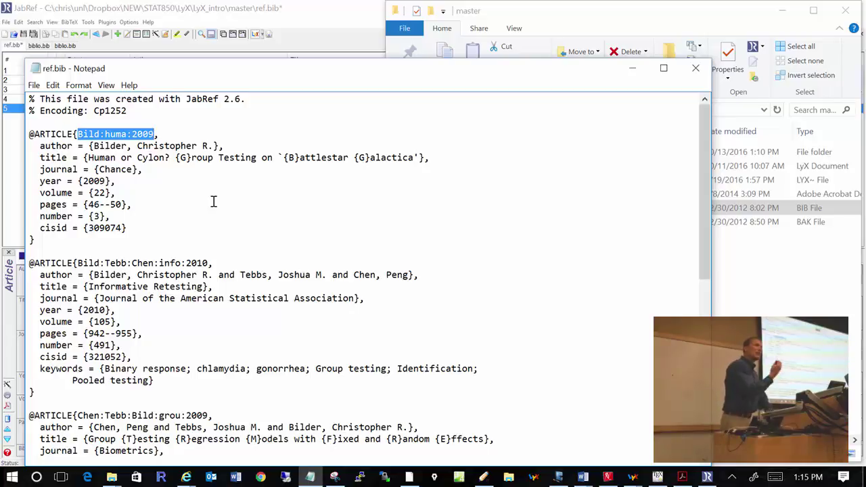
# - Return to JabRef, generate the BibTeX key for the new article entry, and put away the JabRef and Notepad windows
pyautogui.click(373, 21)
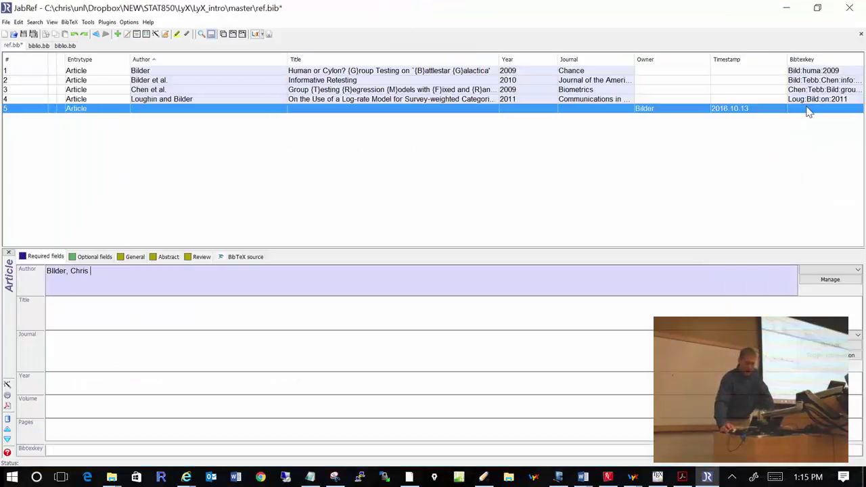
pyautogui.click(155, 37)
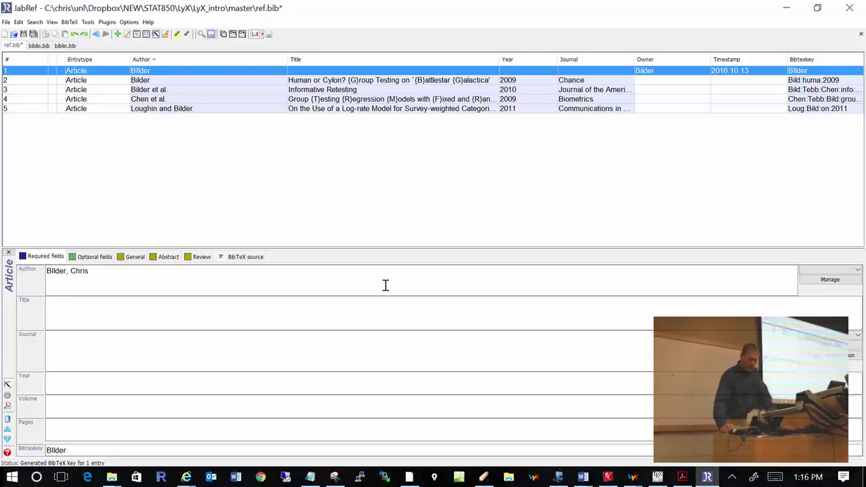
pyautogui.click(779, 7)
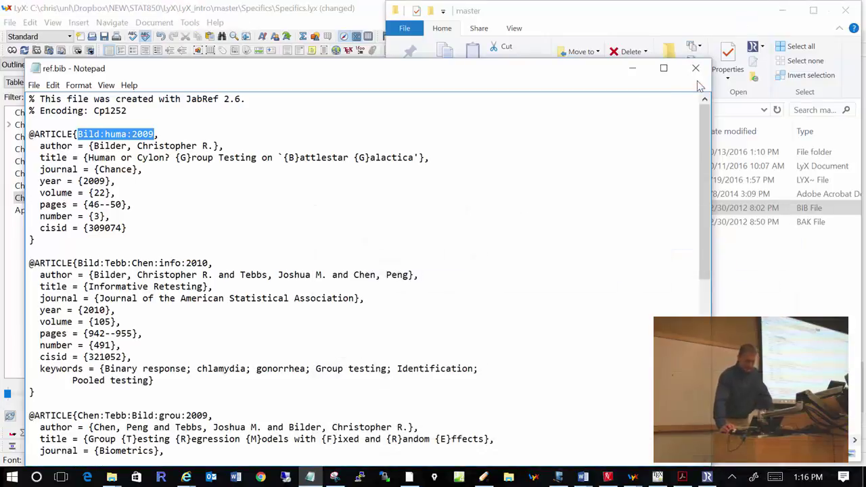
pyautogui.click(696, 68)
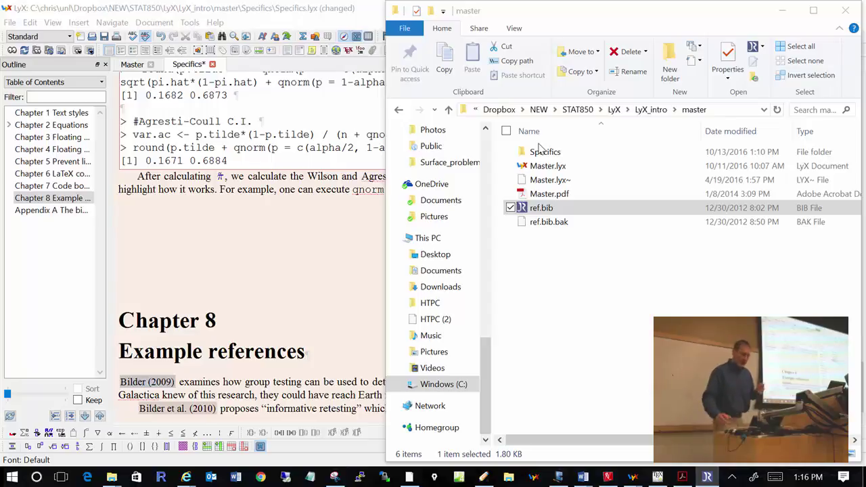
# - Return to LyX, switch to the Master document, and look up the BibTeX Bibliography entry among the insertable lists
pyautogui.click(340, 334)
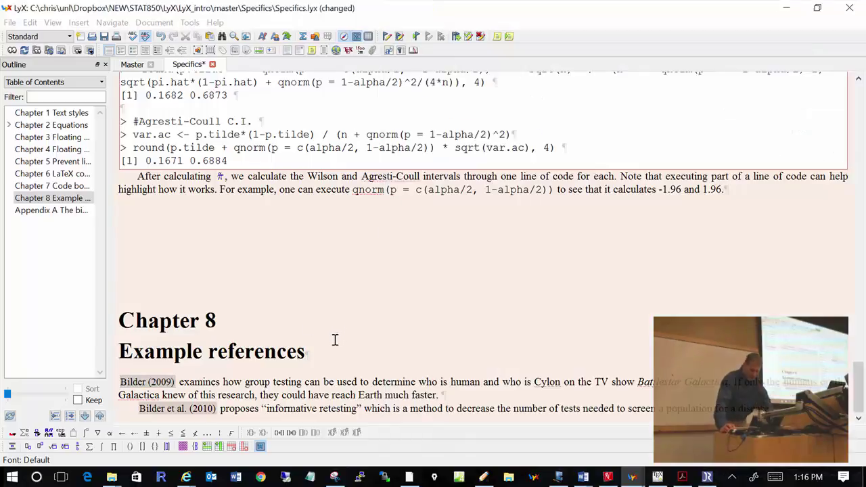
pyautogui.click(335, 340)
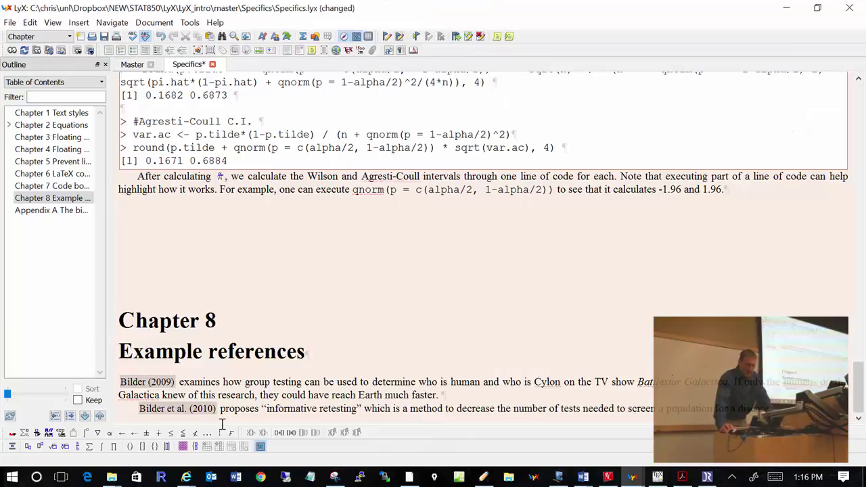
pyautogui.click(131, 67)
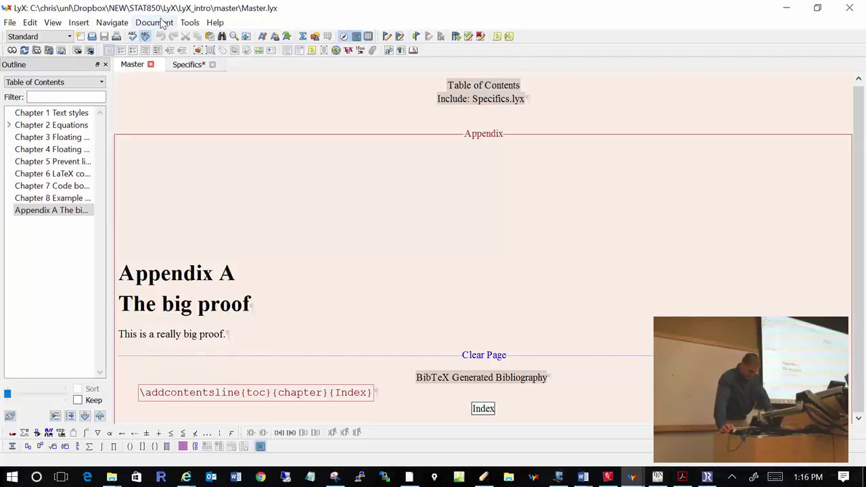
pyautogui.click(80, 23)
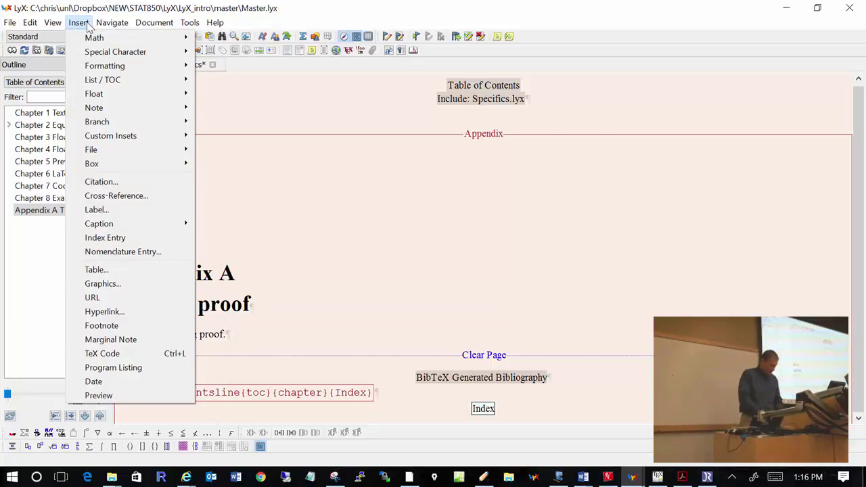
pyautogui.click(91, 33)
pyautogui.click(78, 23)
pyautogui.moveTo(135, 80)
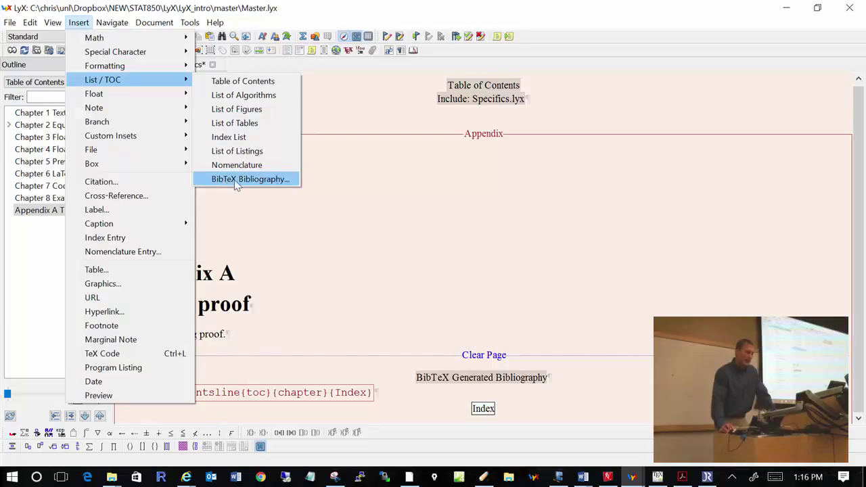
pyautogui.click(629, 369)
pyautogui.moveTo(517, 384)
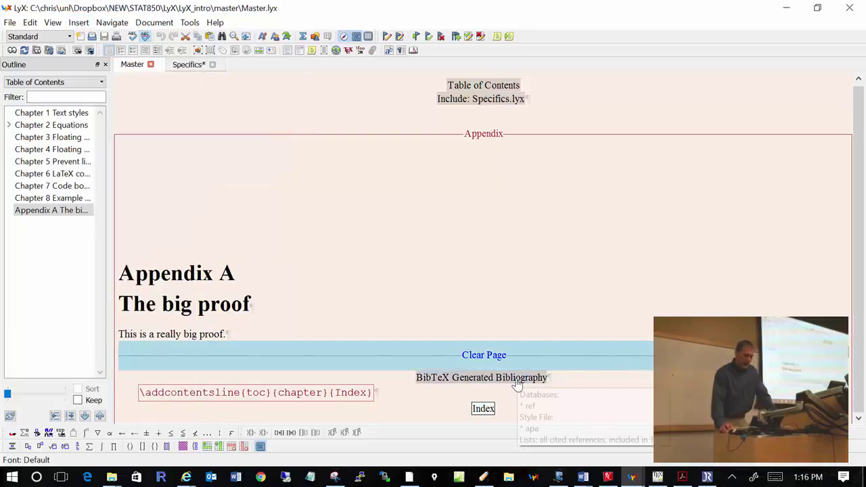
# - Examine the database and style settings of Master's BibTeX Generated Bibliography, browsing to ref.bib in the master folder, and close them without changes
pyautogui.click(517, 384)
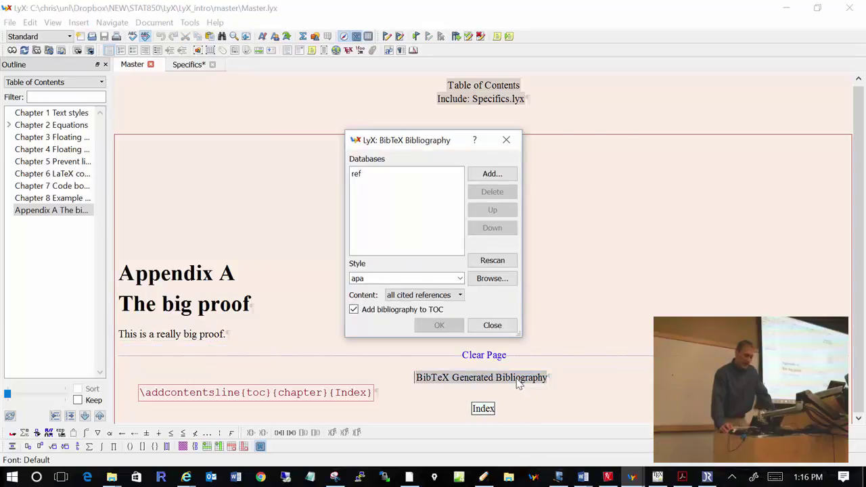
pyautogui.click(398, 176)
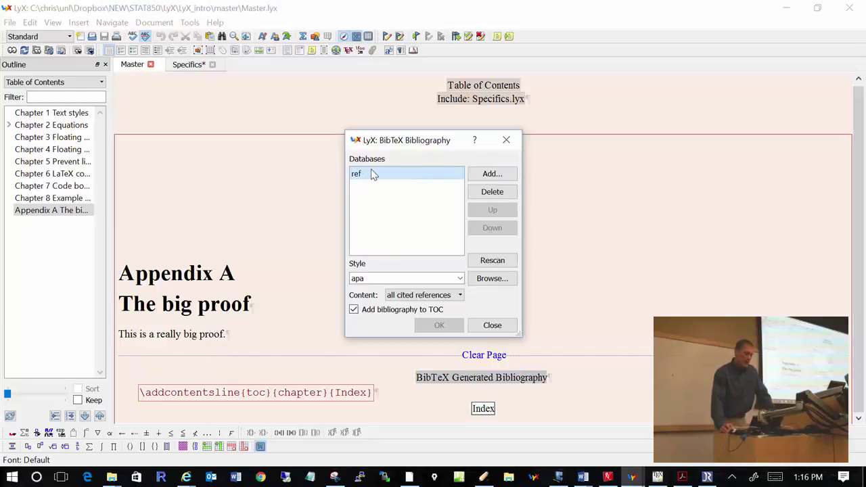
pyautogui.click(499, 175)
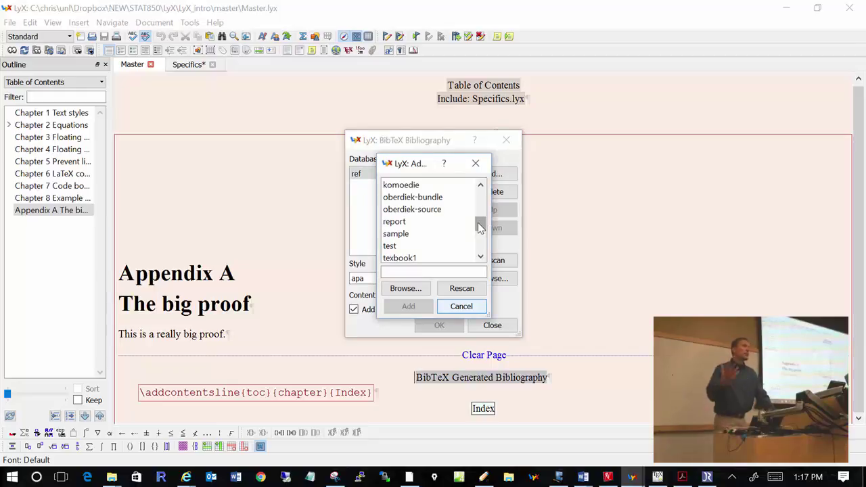
pyautogui.click(403, 289)
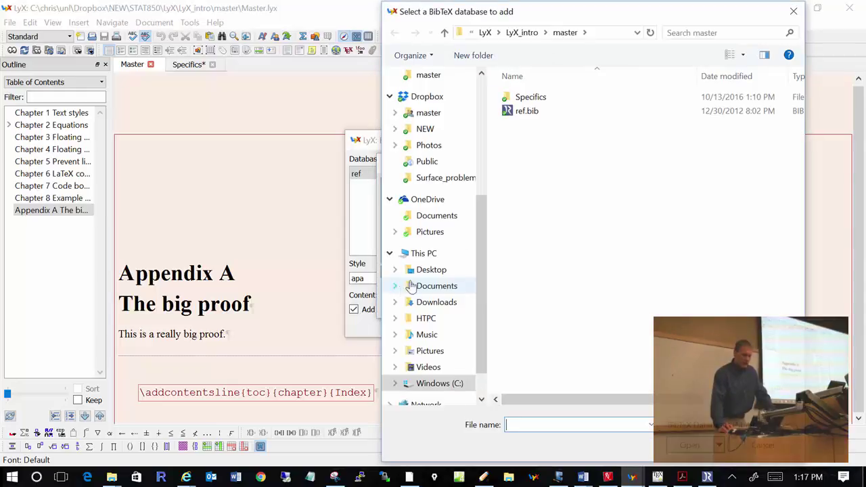
pyautogui.click(522, 113)
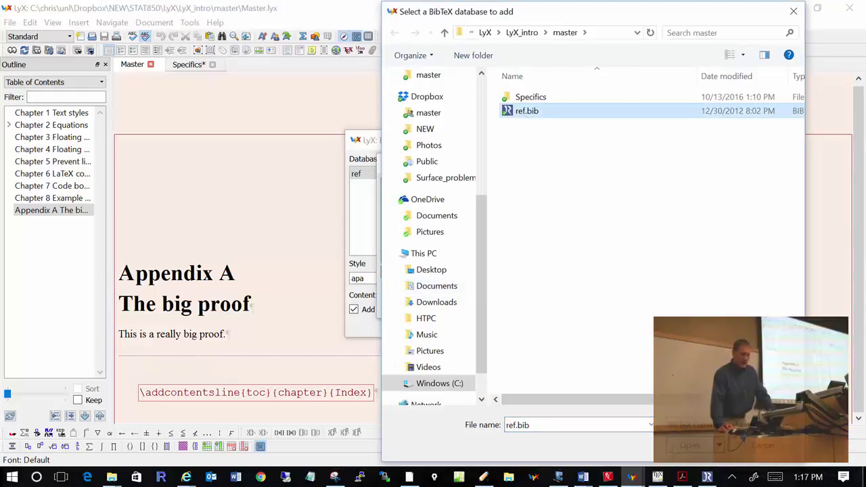
pyautogui.click(689, 445)
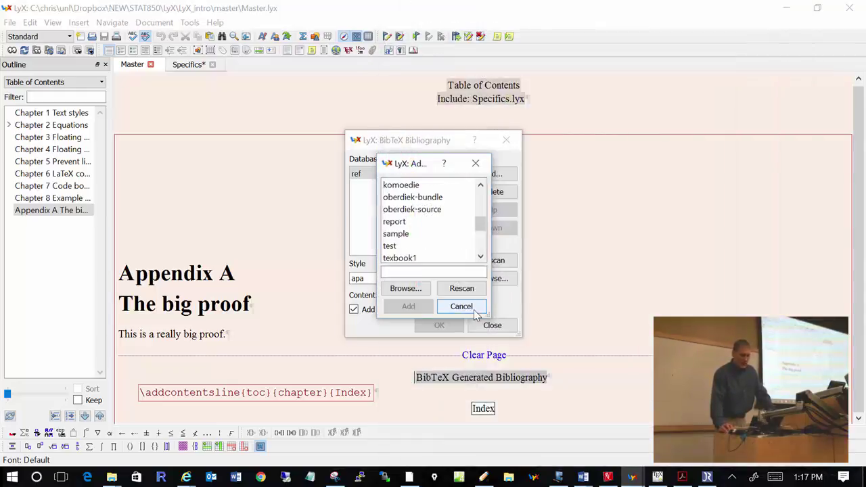
pyautogui.click(474, 310)
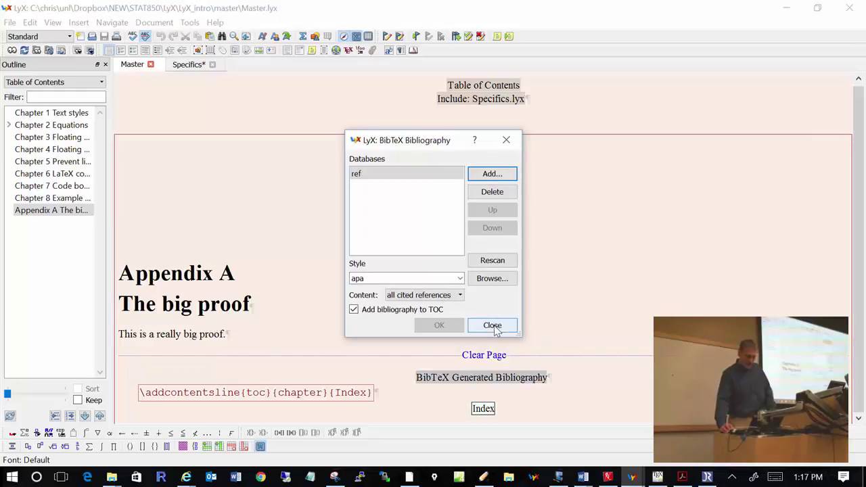
pyautogui.click(394, 278)
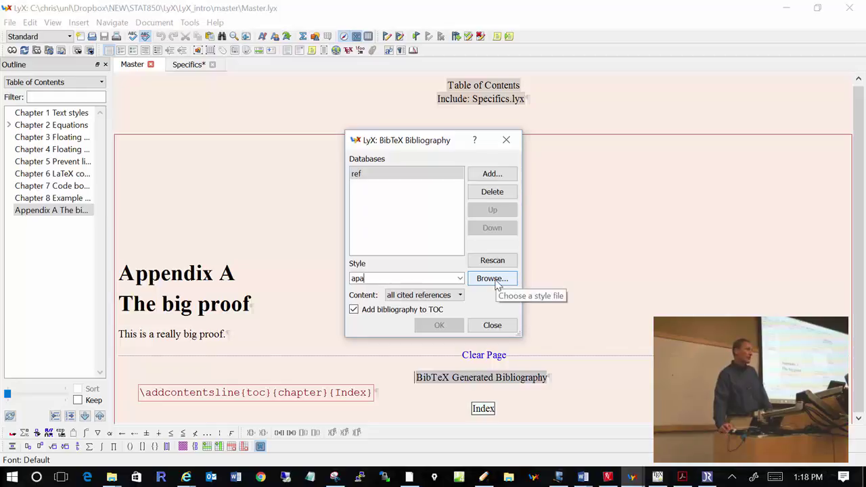
pyautogui.click(494, 325)
# - Switch to Master.pdf in Adobe Acrobat Reader, examine its Bibliography page, and put the window away
pyautogui.click(681, 479)
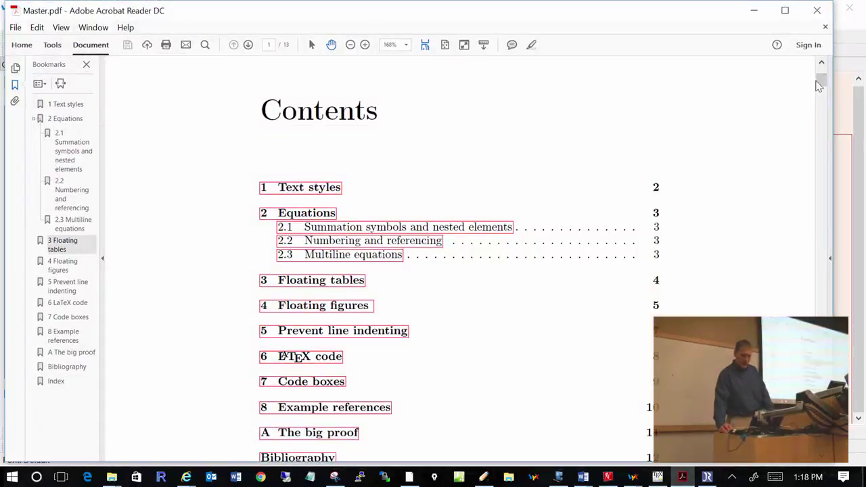
pyautogui.click(820, 143)
pyautogui.moveTo(820, 143); pyautogui.dragTo(821, 382)
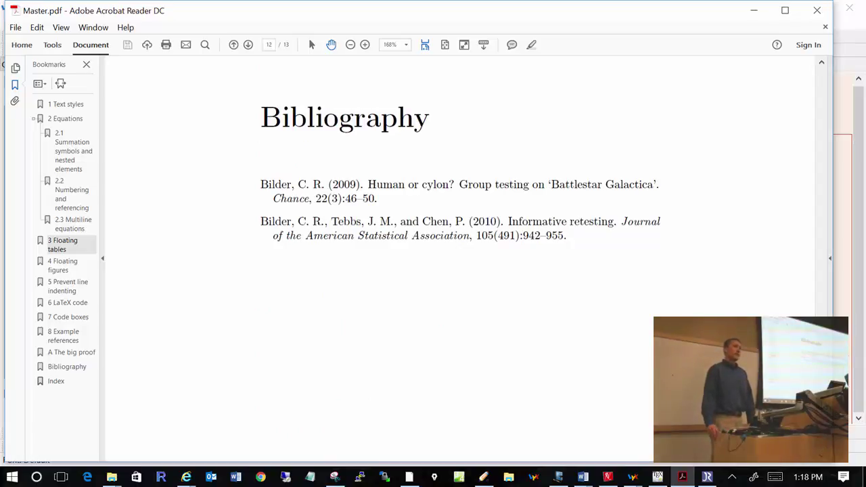
pyautogui.click(753, 11)
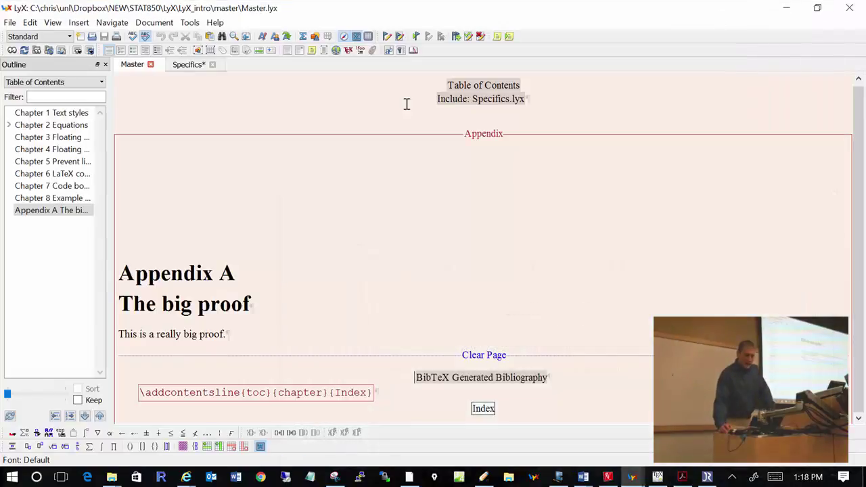
# - In Chapter 8 of Specifics, start a new citation after the first existing one and preview the details of the available references
pyautogui.click(188, 64)
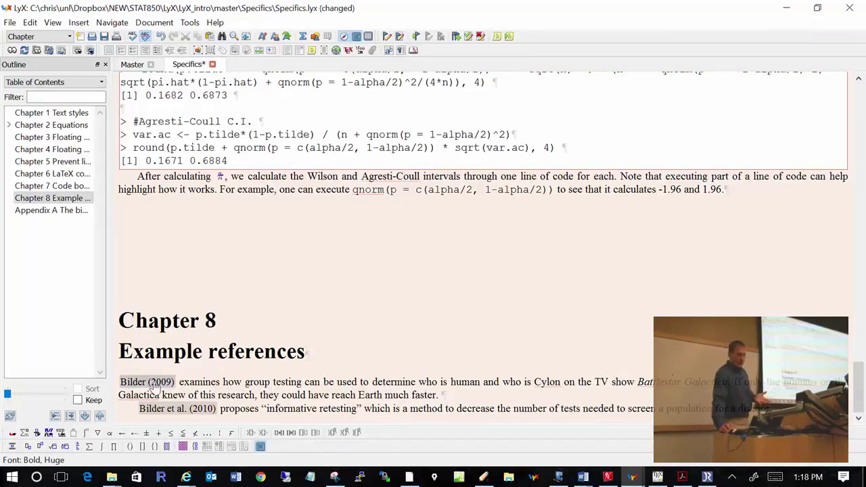
pyautogui.click(180, 381)
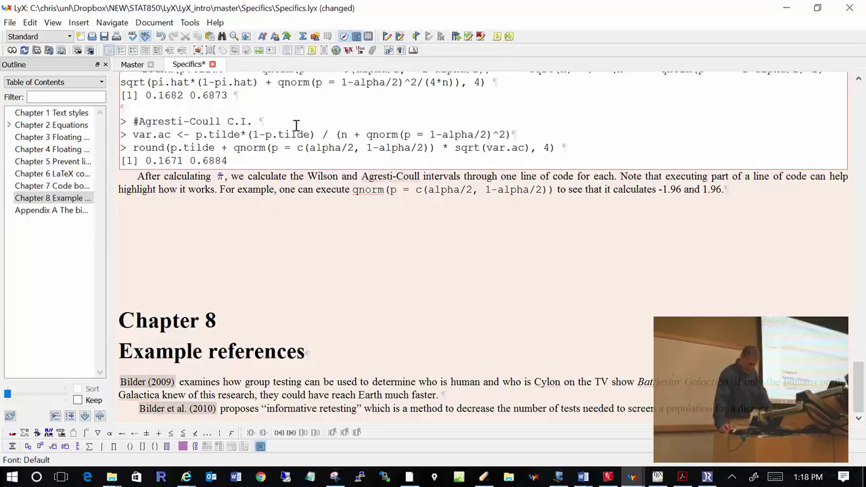
pyautogui.click(245, 52)
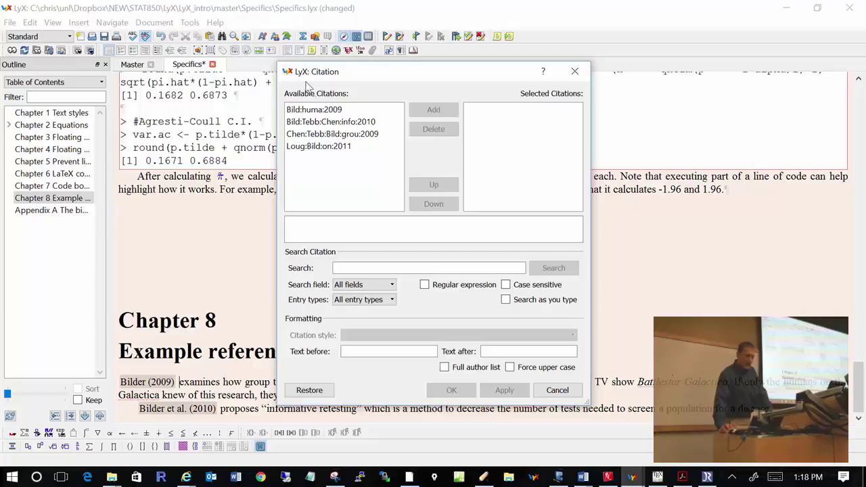
pyautogui.click(313, 110)
pyautogui.click(314, 122)
pyautogui.click(315, 134)
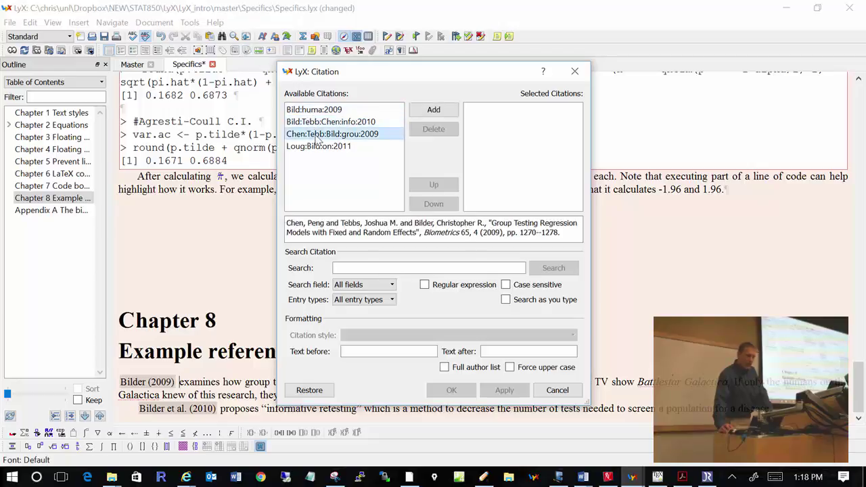
pyautogui.click(318, 149)
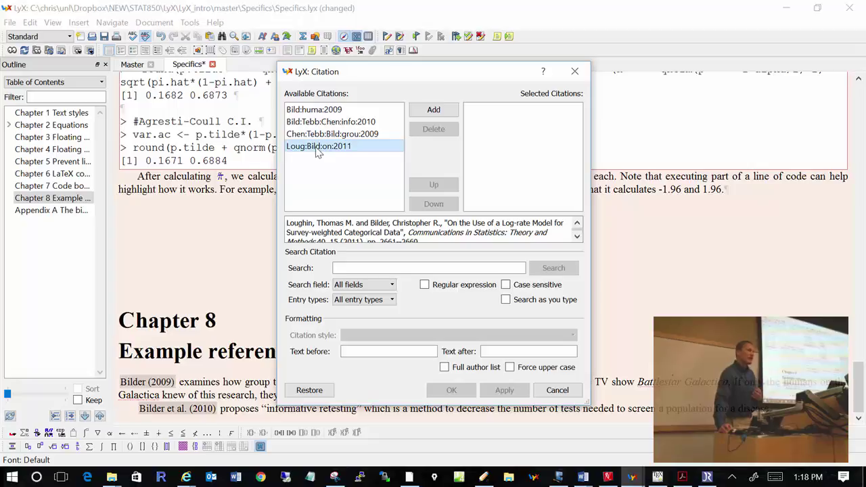
# - Try adding Bild:huma:2009 to the selected citations, highlight its reference details, and discard the new citation
pyautogui.click(308, 110)
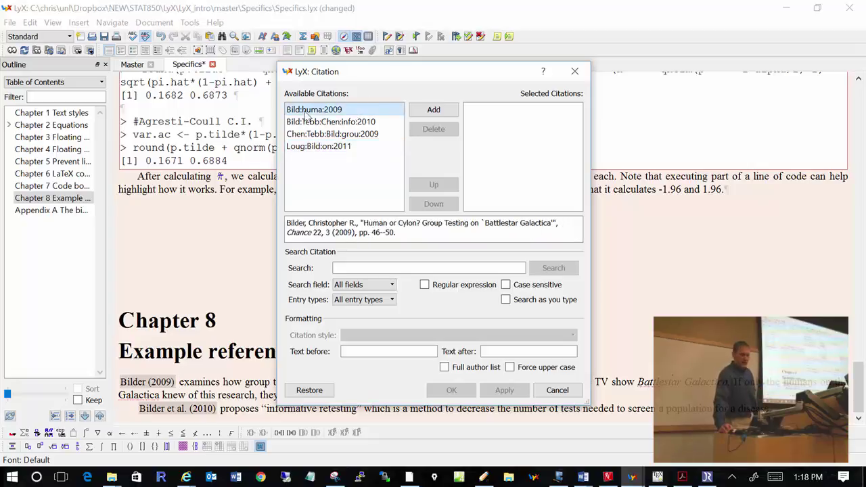
pyautogui.click(435, 112)
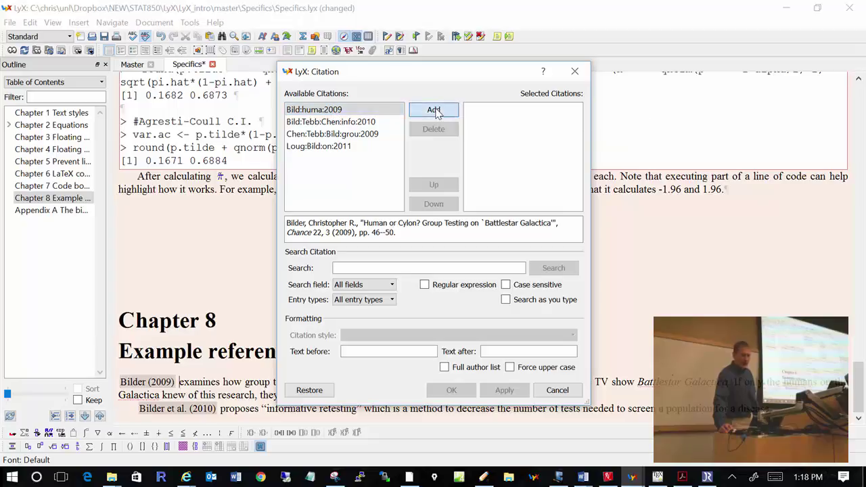
pyautogui.moveTo(397, 232); pyautogui.dragTo(280, 221)
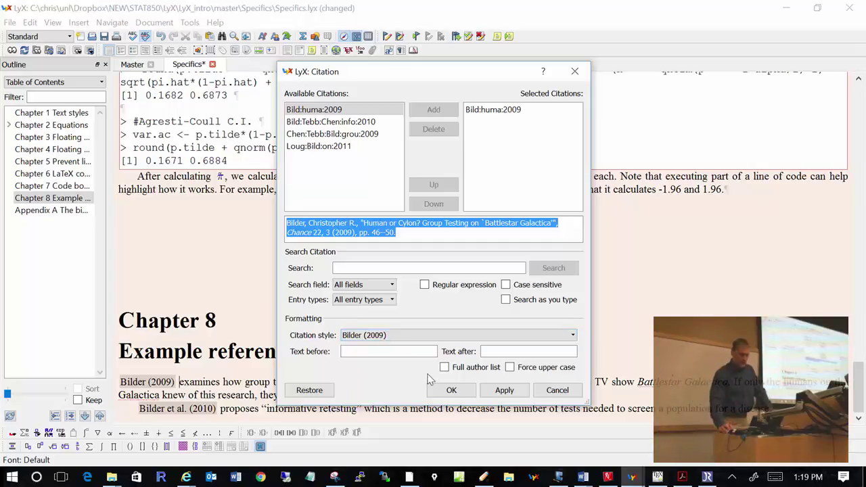
pyautogui.click(539, 390)
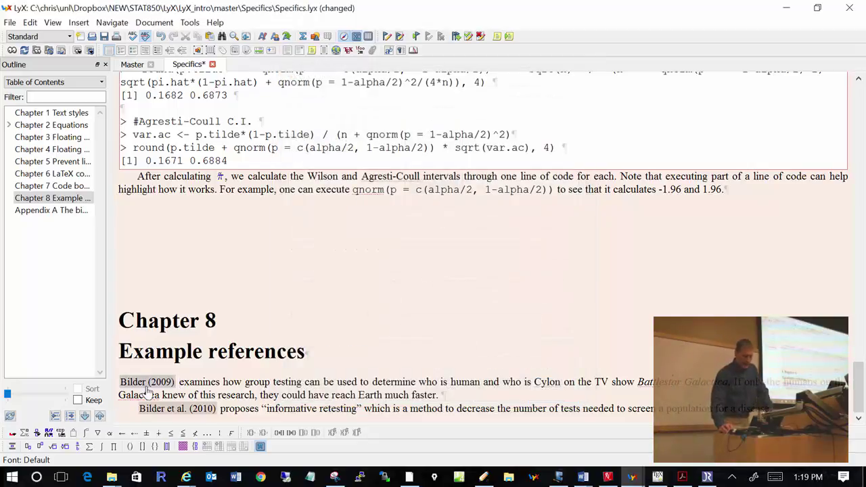
# - Examine the settings of the existing 2009 citation at the start of Chapter 8 and close them without changes
pyautogui.moveTo(145, 387)
pyautogui.click(138, 382)
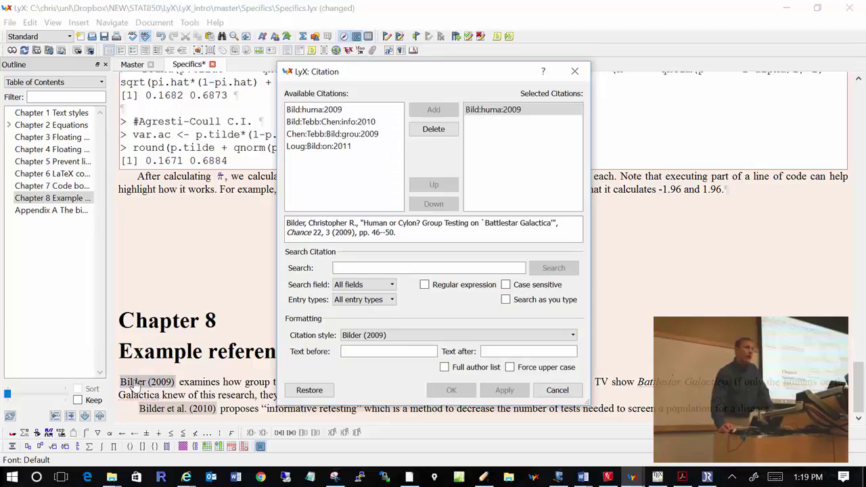
pyautogui.click(555, 391)
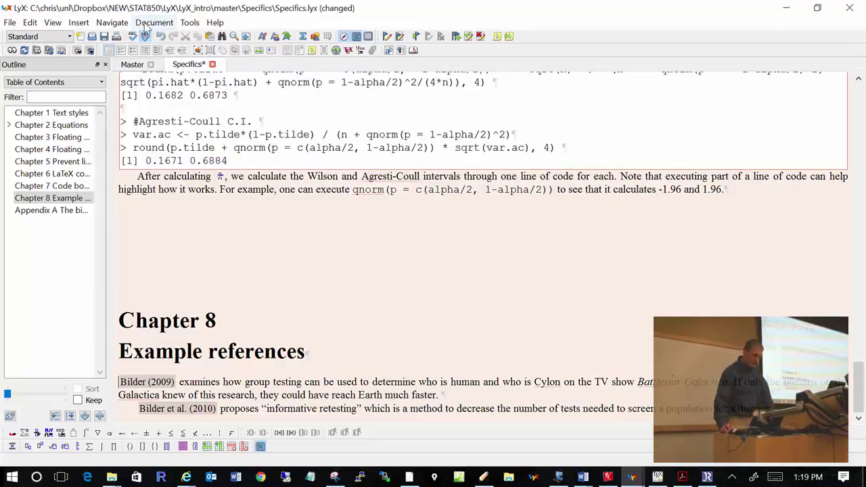
# - Examine the Natbib citation style in the Bibliography section of the Master document's settings, and close the settings without changes
pyautogui.hotkey('ctrl', 'pageup')
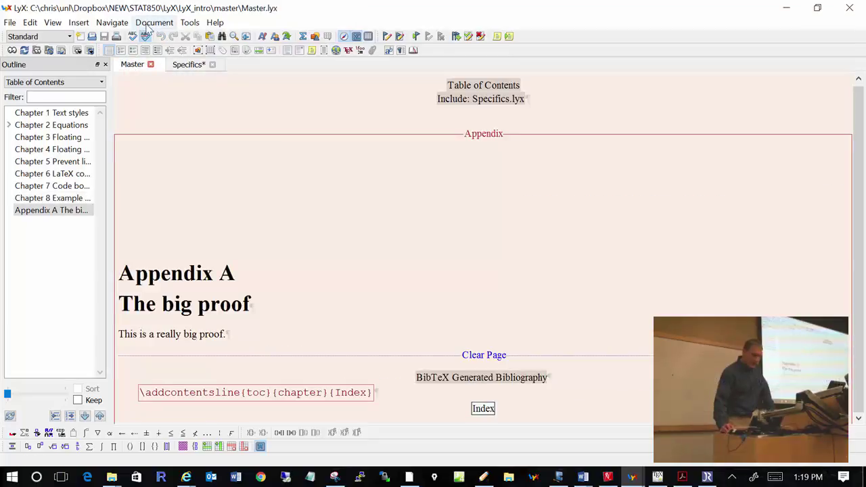
pyautogui.click(150, 23)
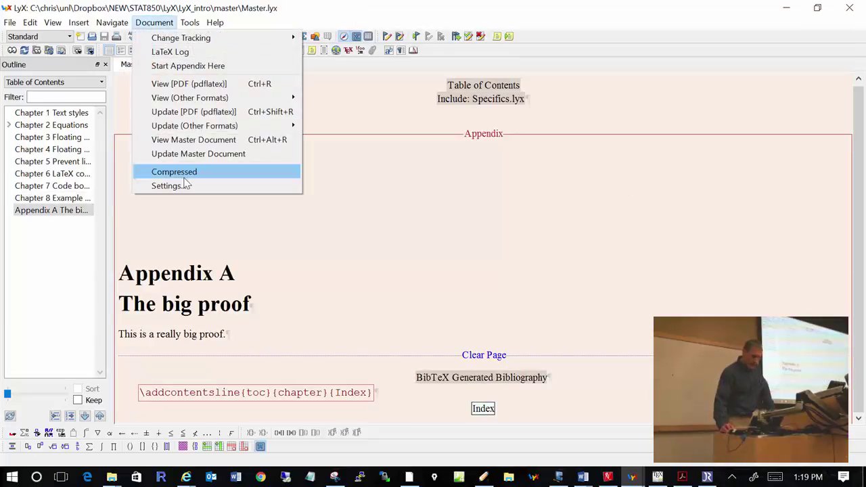
pyautogui.click(184, 181)
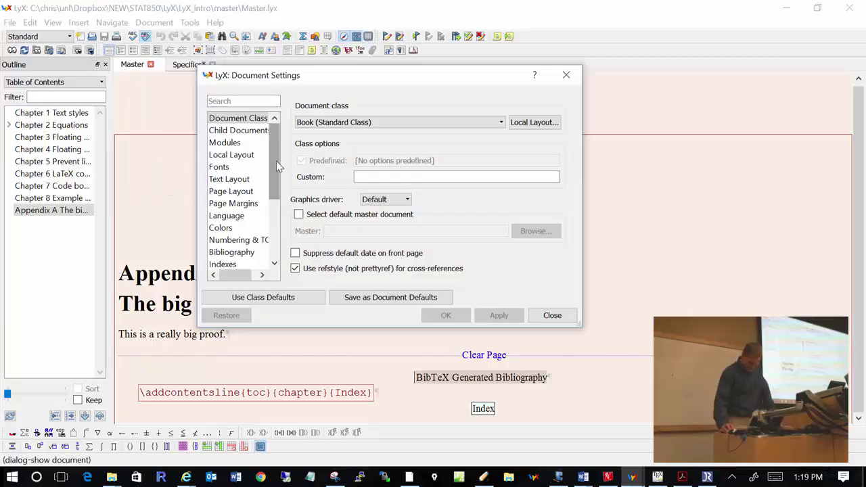
pyautogui.moveTo(276, 161); pyautogui.dragTo(276, 200)
pyautogui.click(242, 180)
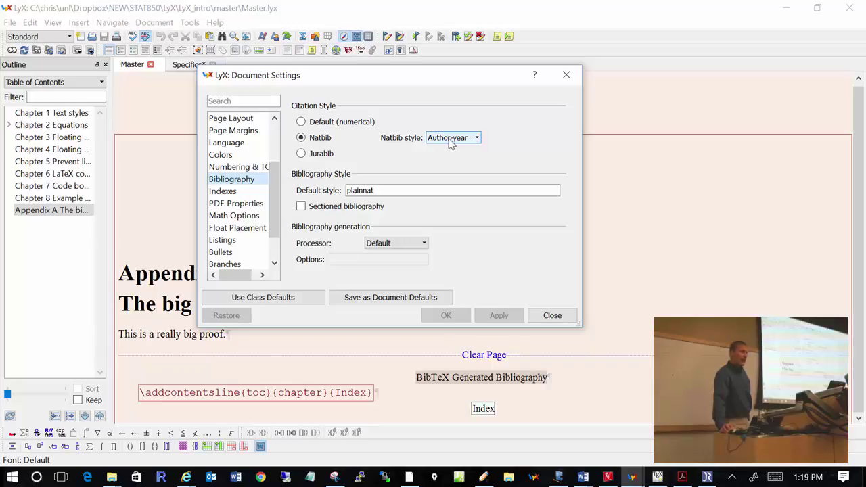
pyautogui.click(552, 315)
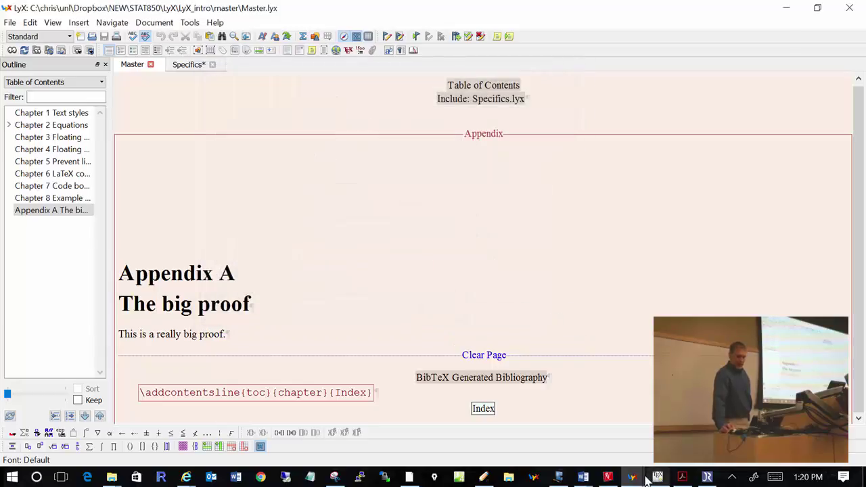
# - Switch to LyX_intro1per.pdf in PDF Annotator and find the BibTeX code for the Informative retesting article on page 30
pyautogui.click(607, 476)
pyautogui.scroll(-10, 859, 430)
pyautogui.scroll(-15, 862, 433)
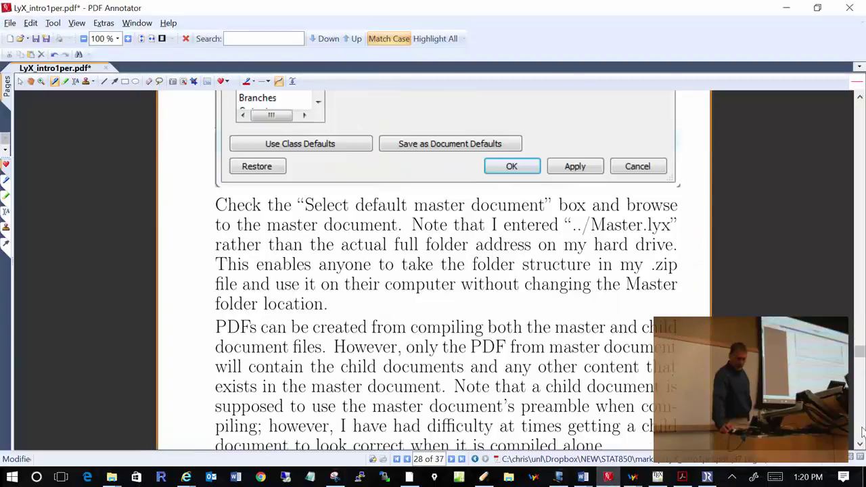
pyautogui.scroll(-5, 862, 433)
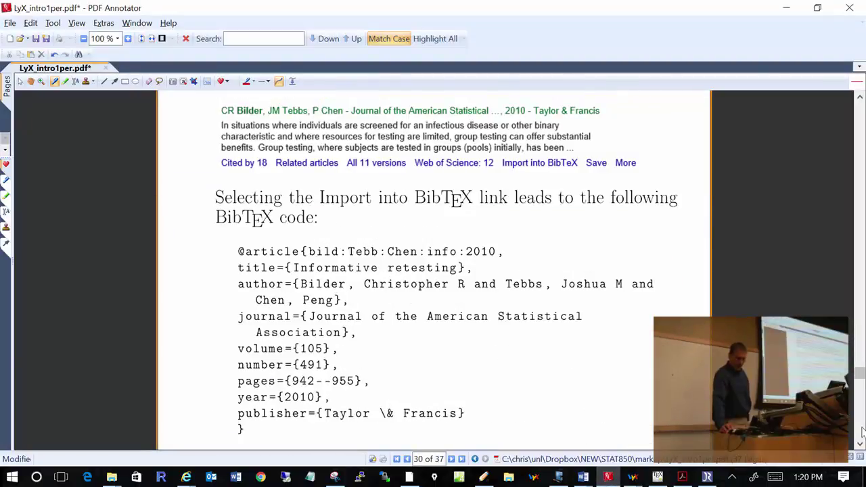
# - Examine the notes on the BibTeX bibliography, Natbib citation style and citation insertion on pages 31 to 34
pyautogui.scroll(-10, 862, 433)
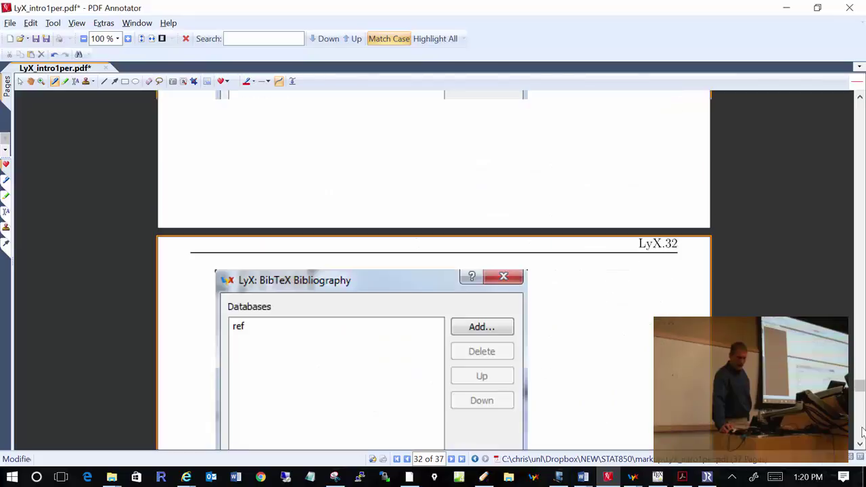
pyautogui.scroll(-10, 862, 433)
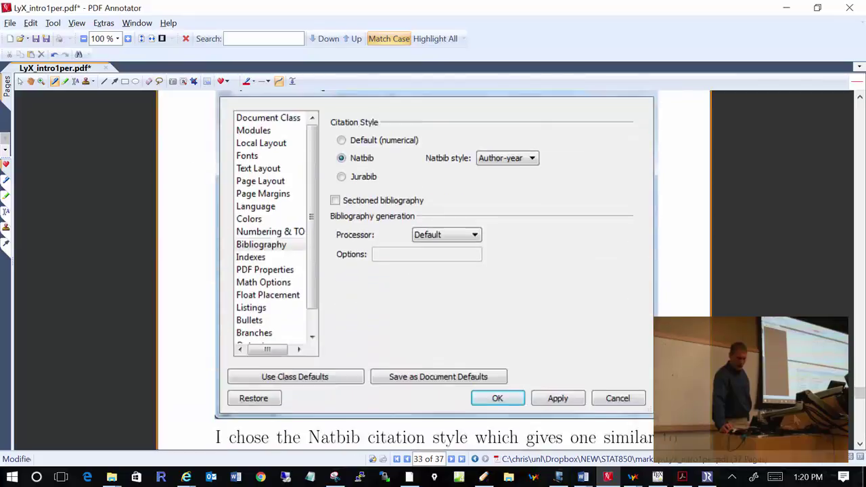
pyautogui.scroll(-10, 433, 271)
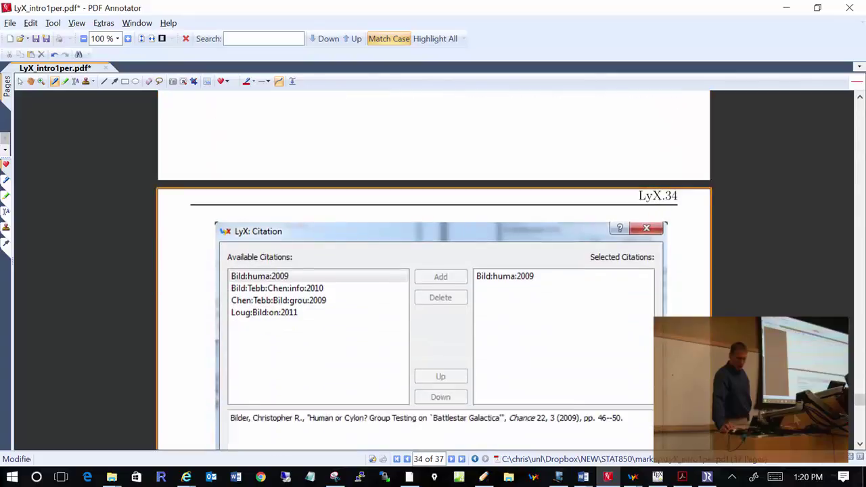
pyautogui.scroll(-6, 433, 271)
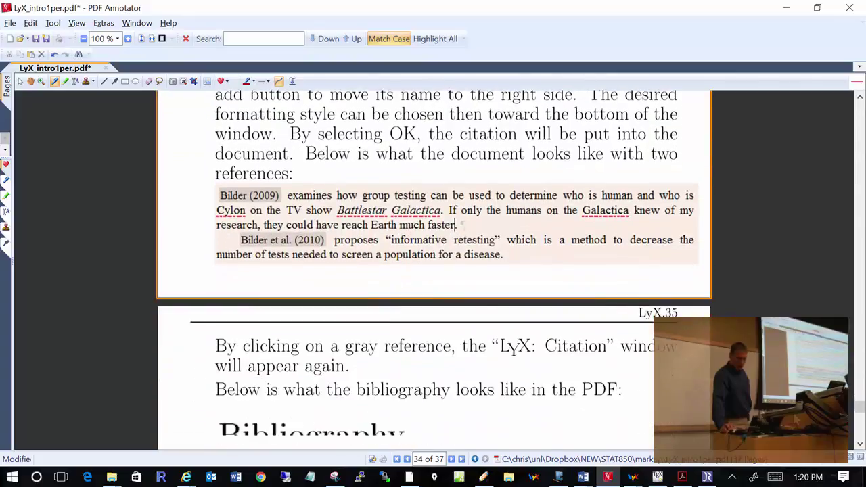
pyautogui.scroll(3, 433, 271)
pyautogui.scroll(3, 433, 270)
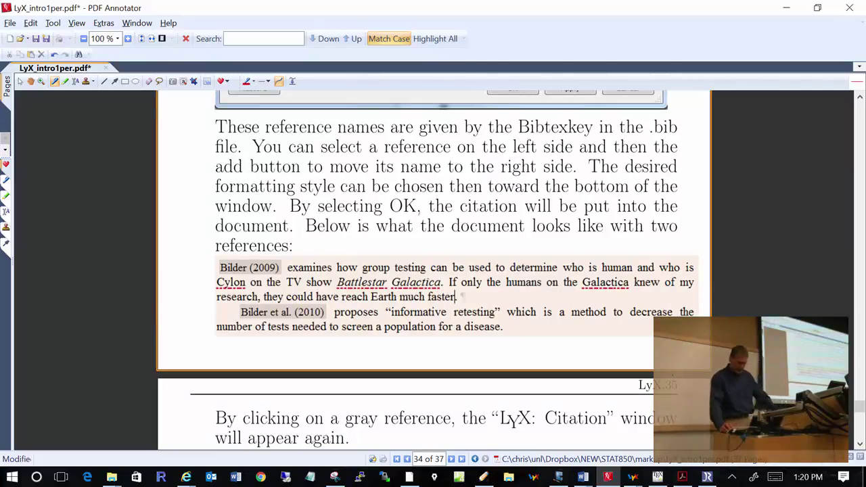
pyautogui.scroll(15, 433, 271)
pyautogui.scroll(20, 433, 270)
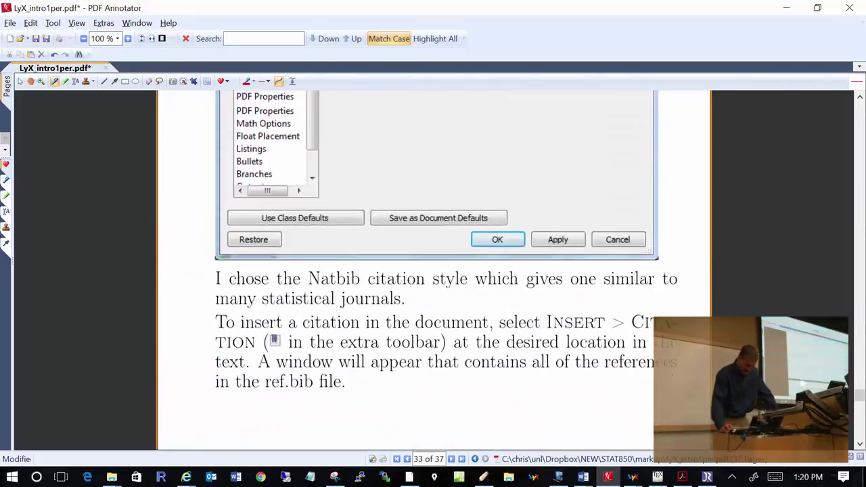
pyautogui.scroll(20, 433, 270)
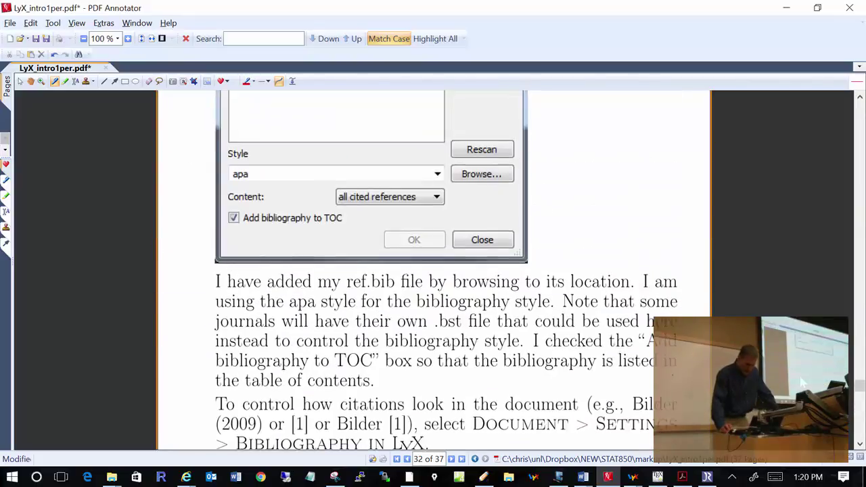
pyautogui.scroll(2, 433, 270)
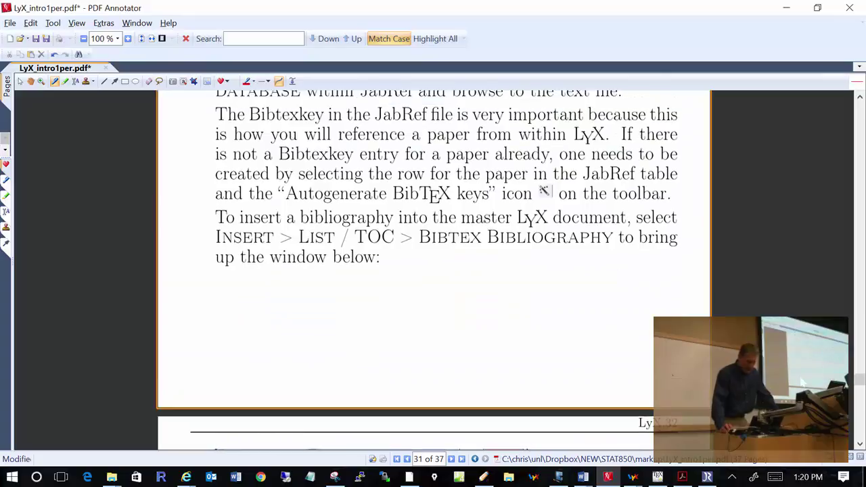
# - On page 32, circle the [1] and author-year citation examples in red and underline the example combining author name and [1]
pyautogui.scroll(-3, 433, 270)
pyautogui.scroll(-20, 433, 270)
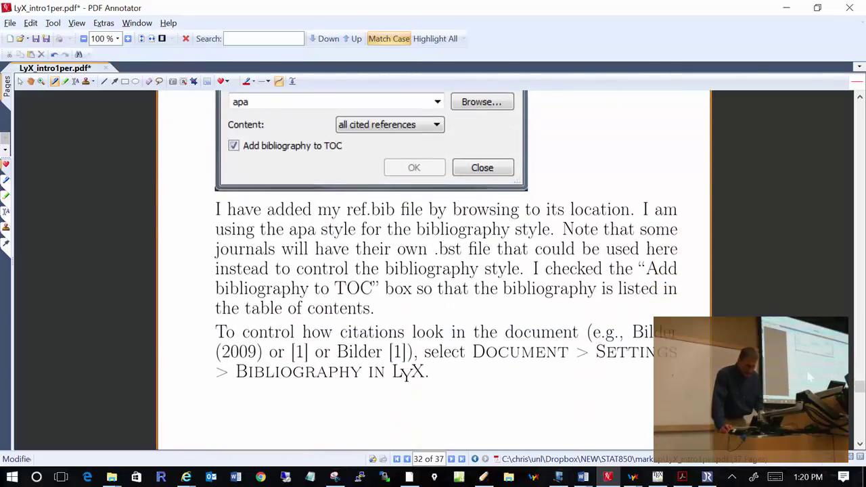
pyautogui.moveTo(308, 338)
pyautogui.mouseDown()
pyautogui.moveTo(297, 364)
pyautogui.moveTo(313, 332)
pyautogui.mouseUp()
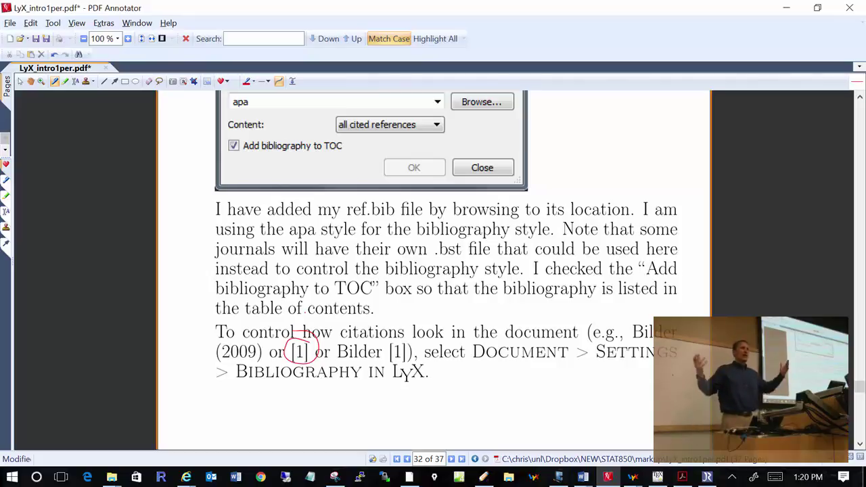
pyautogui.moveTo(340, 364); pyautogui.dragTo(421, 361)
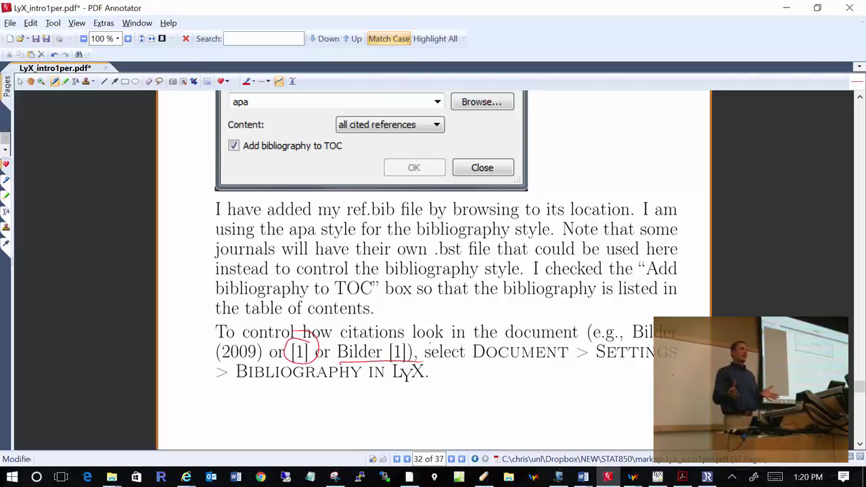
pyautogui.moveTo(673, 307); pyautogui.dragTo(621, 338)
pyautogui.moveTo(207, 338)
pyautogui.mouseDown()
pyautogui.moveTo(252, 338)
pyautogui.moveTo(189, 363)
pyautogui.mouseUp()
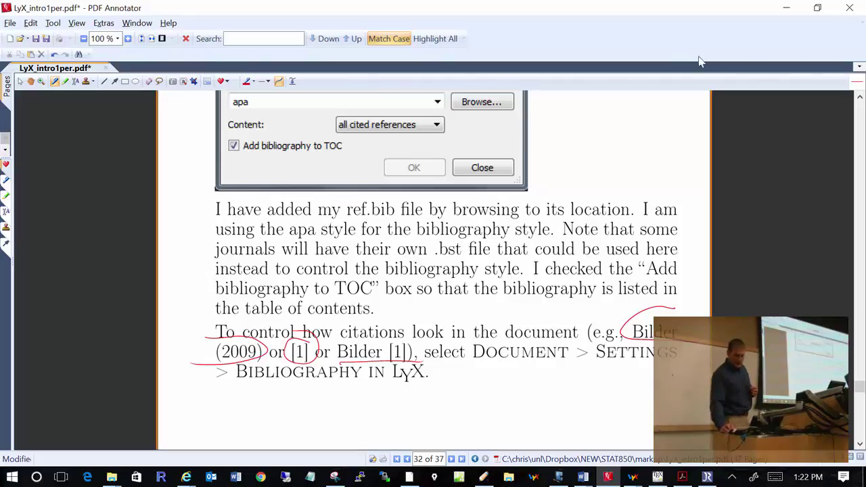
# - Return to the BibTeX code for the Informative retesting article on page 30
pyautogui.click(856, 158)
pyautogui.click(857, 157)
pyautogui.click(856, 158)
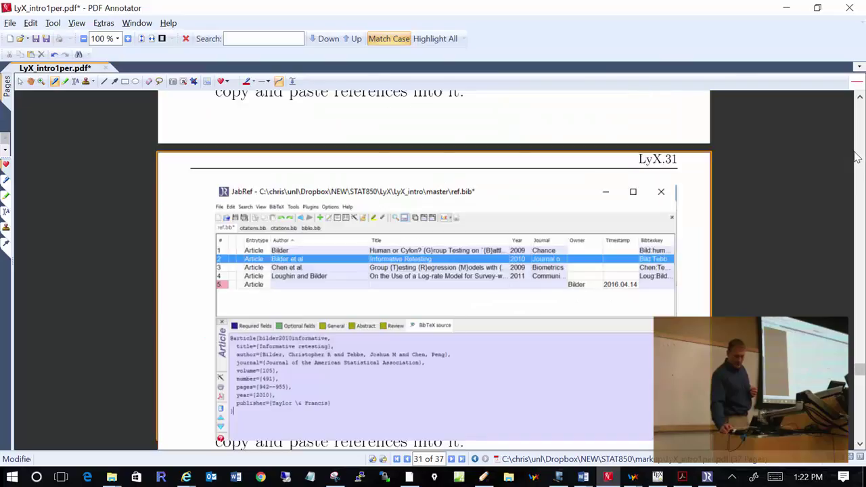
pyautogui.click(856, 158)
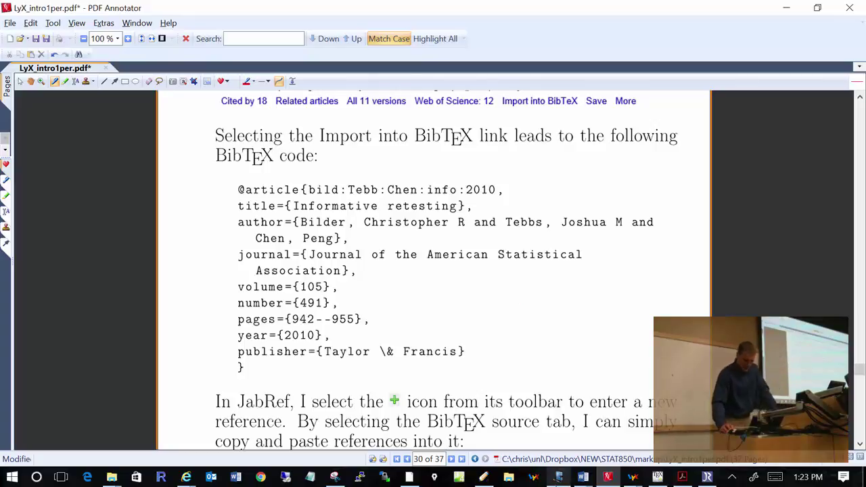
# - Switch to Assignment3_answers_web.docx in Word and circle the part a) label of problem 1 in red ink
pyautogui.click(586, 479)
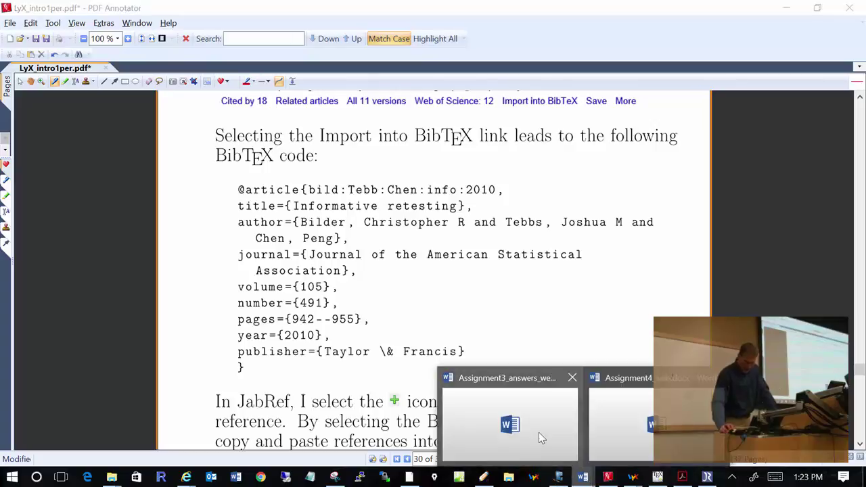
pyautogui.click(539, 432)
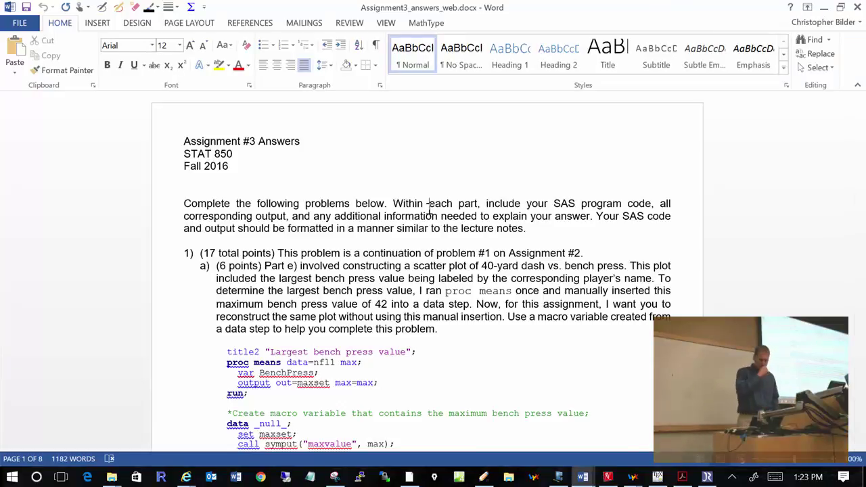
pyautogui.scroll(-3, 432, 214)
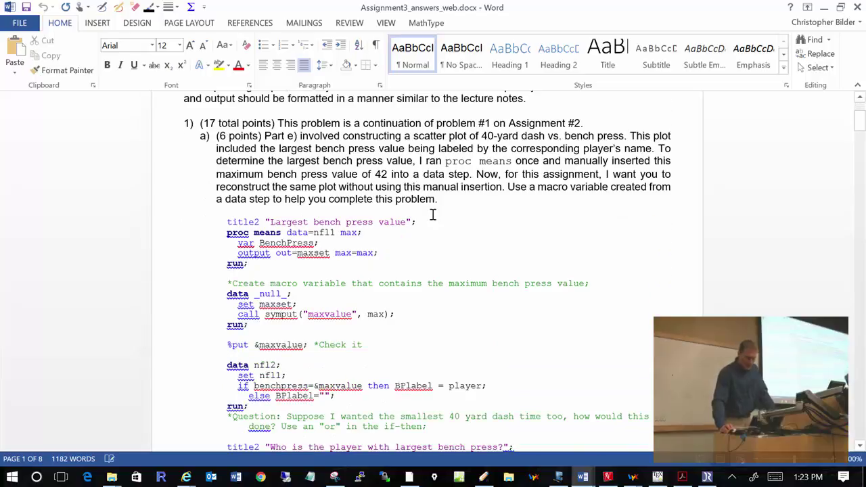
pyautogui.click(101, 6)
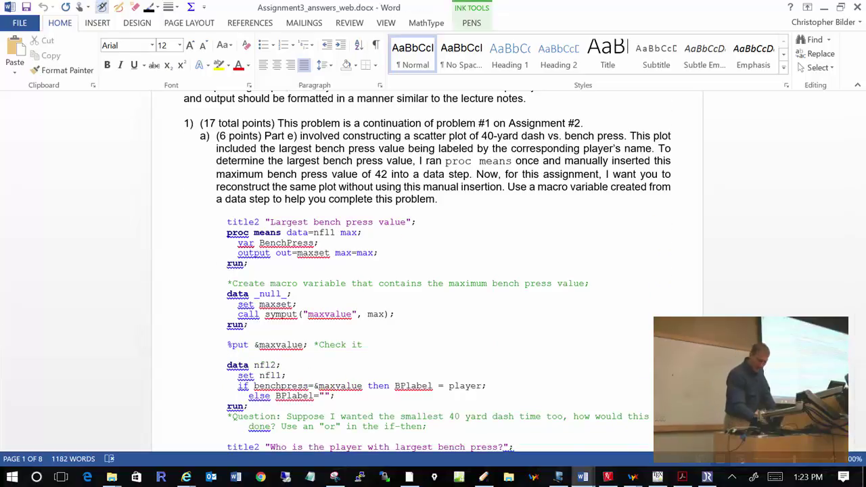
pyautogui.click(156, 7)
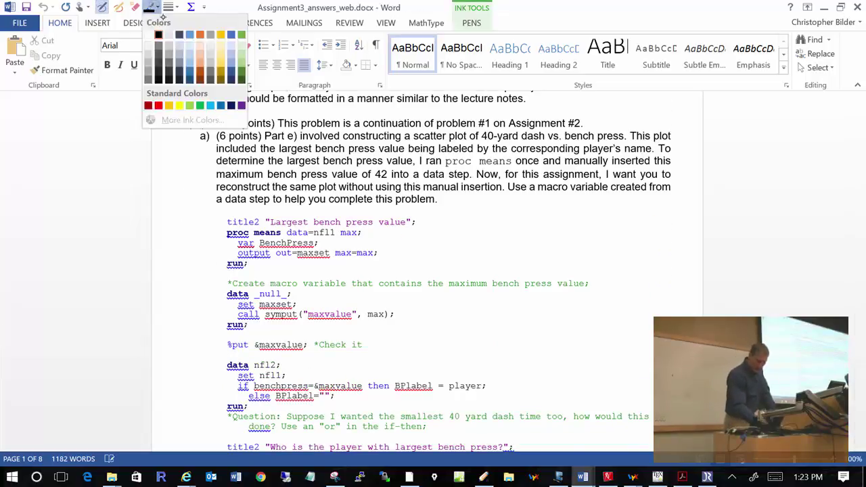
pyautogui.click(162, 102)
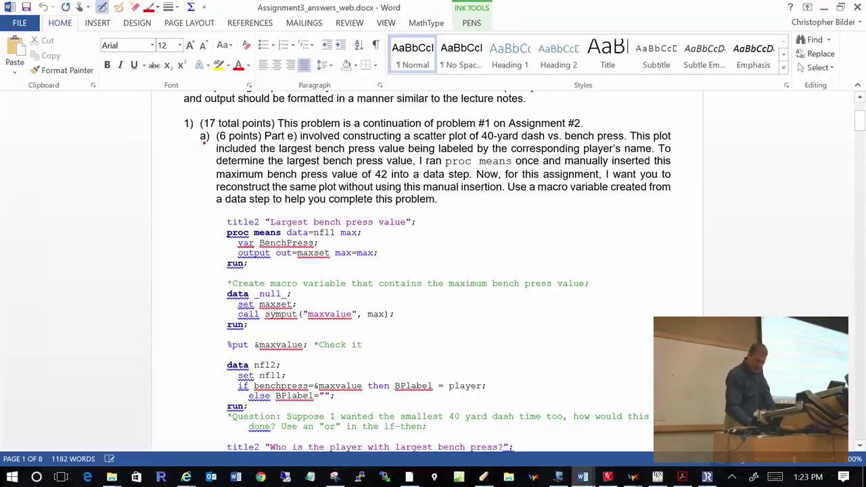
pyautogui.moveTo(213, 135)
pyautogui.mouseDown()
pyautogui.moveTo(216, 145)
pyautogui.moveTo(214, 124)
pyautogui.mouseUp()
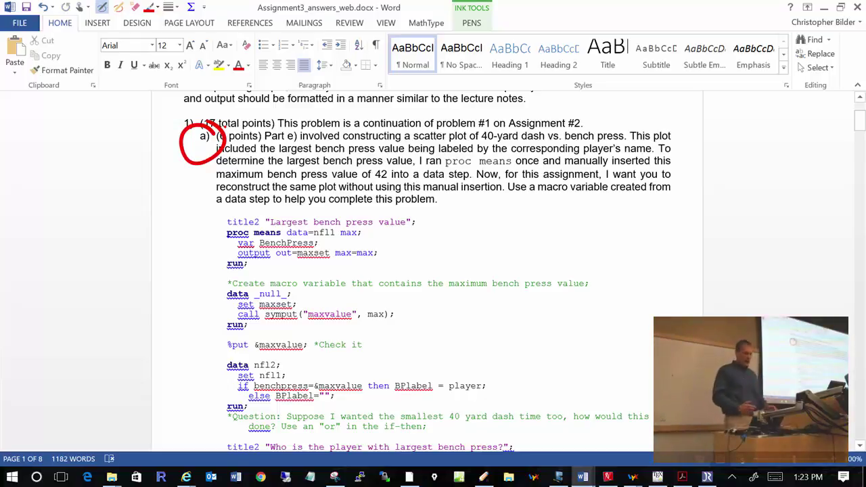
# - Bracket both sides of the data _null_ step that creates the maxvalue macro variable and draw an arrow toward it
pyautogui.moveTo(247, 269)
pyautogui.mouseDown()
pyautogui.moveTo(223, 270)
pyautogui.moveTo(237, 340)
pyautogui.mouseUp()
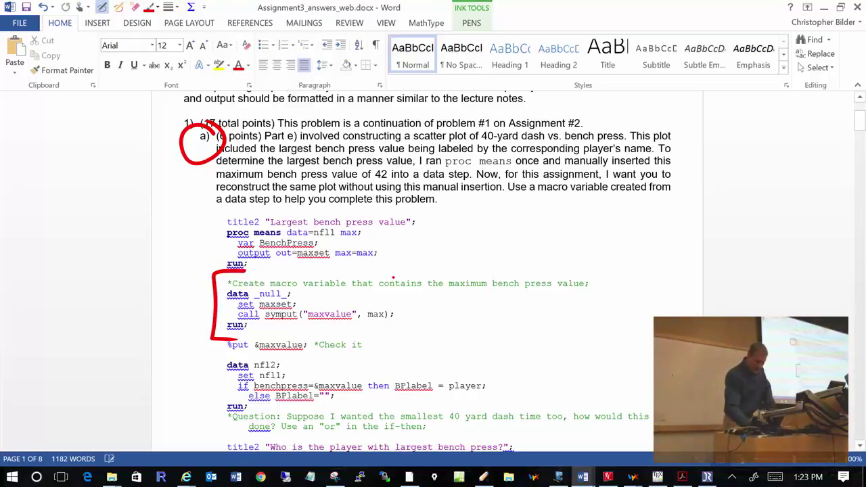
pyautogui.moveTo(391, 277); pyautogui.dragTo(378, 340)
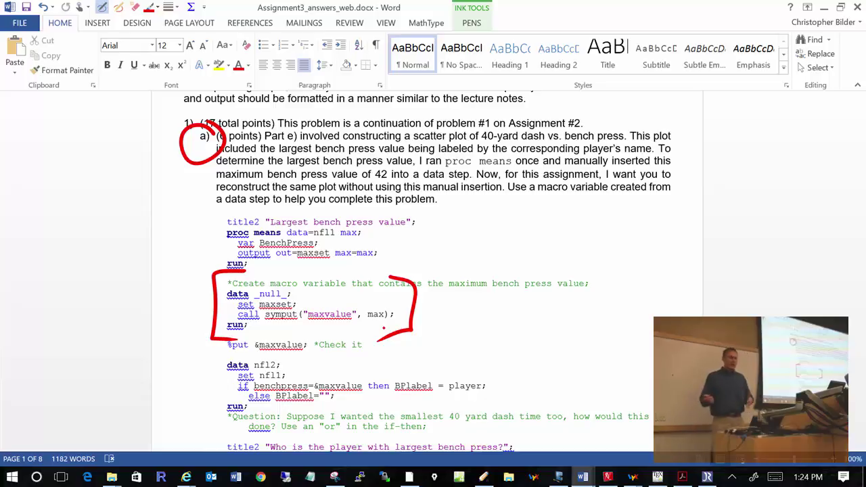
pyautogui.moveTo(166, 316); pyautogui.dragTo(202, 313)
pyautogui.moveTo(190, 302); pyautogui.dragTo(194, 328)
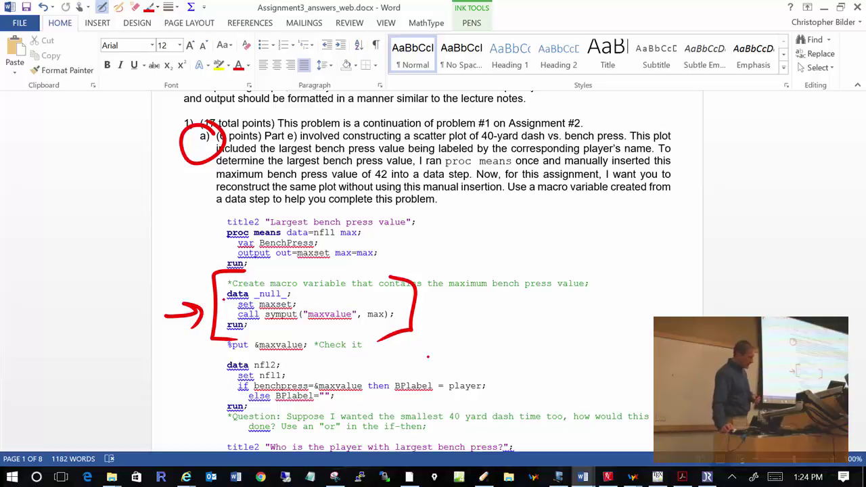
# - Find the shelf life equation in problem 2 of the assignment answers
pyautogui.scroll(-4, 433, 271)
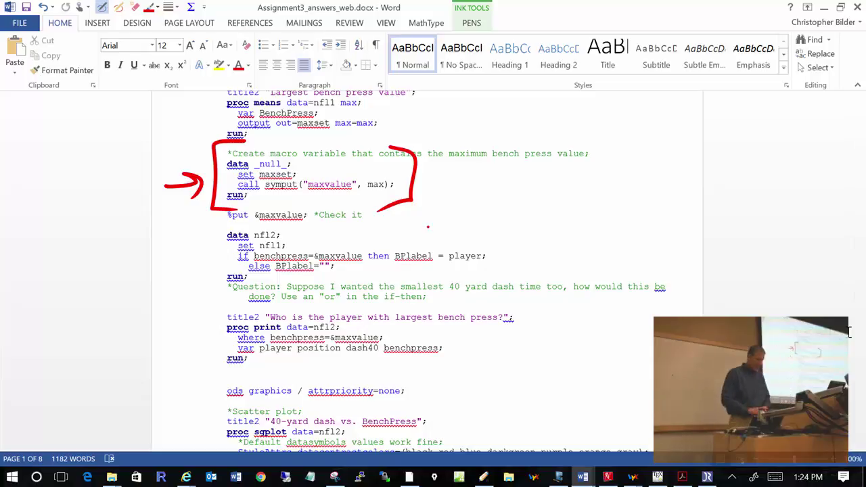
pyautogui.scroll(-20, 427, 227)
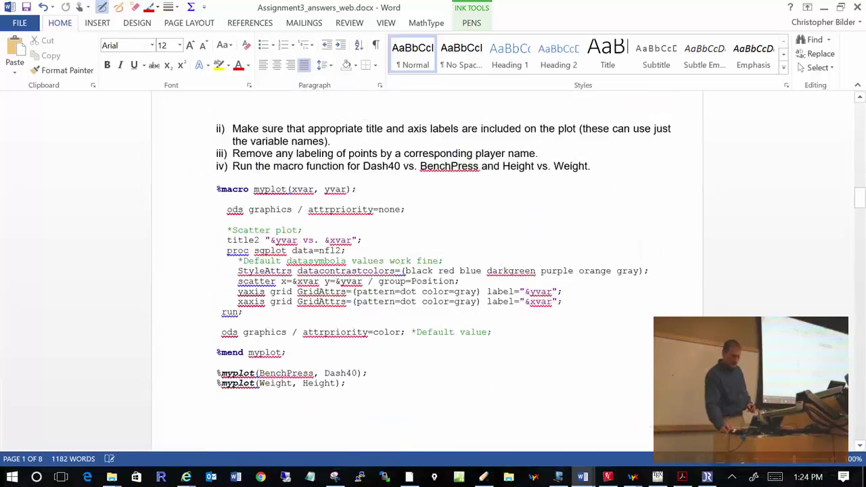
pyautogui.scroll(-15, 427, 271)
pyautogui.scroll(12, 428, 270)
pyautogui.scroll(1, 428, 271)
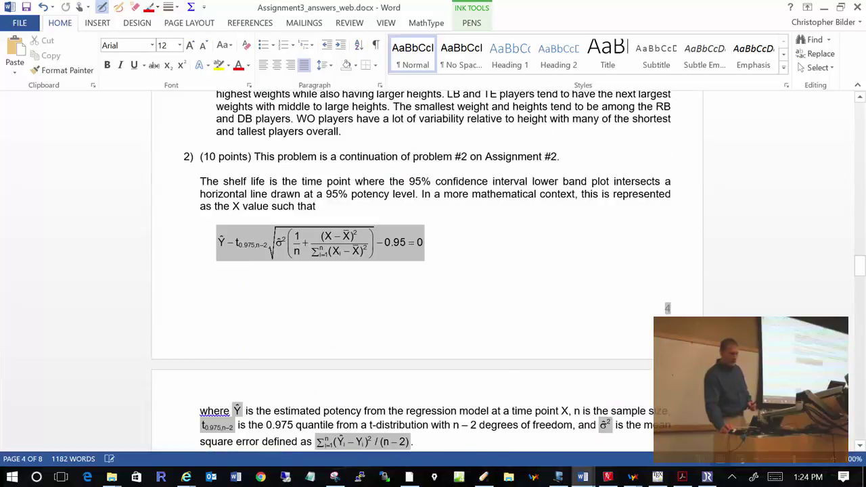
pyautogui.scroll(-1, 428, 271)
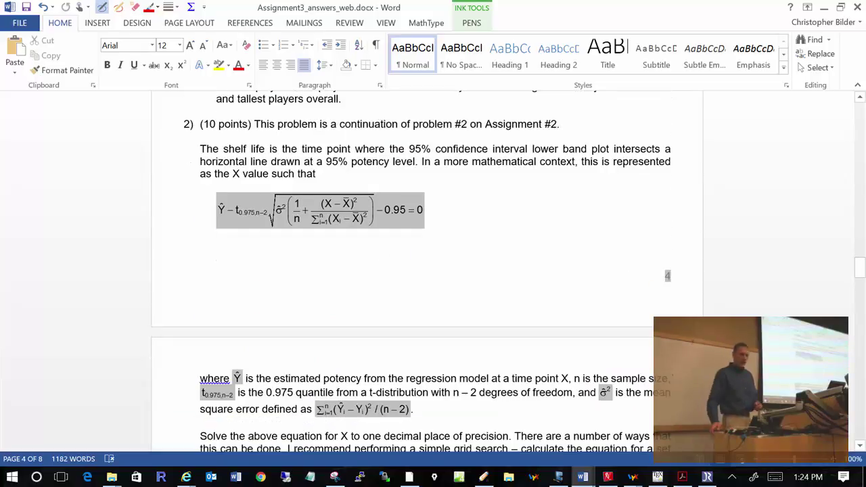